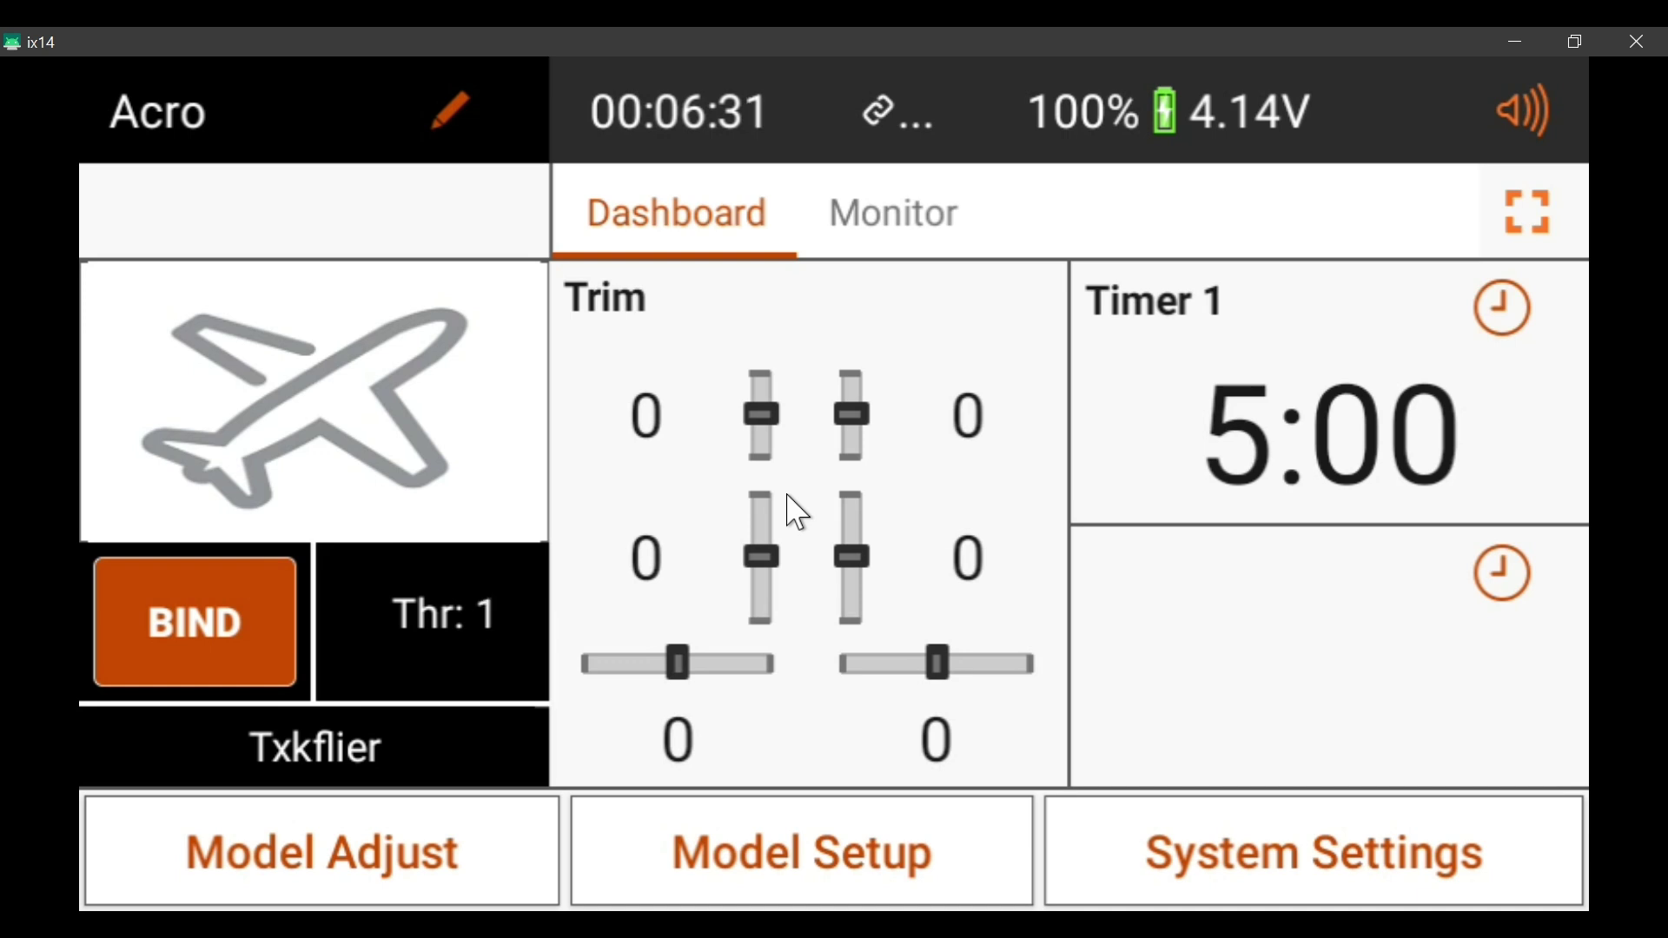
Open Timer 1's settings and erase its old name 'Timer 1'
{"action": "left_click", "coordinate": [1507, 313]}
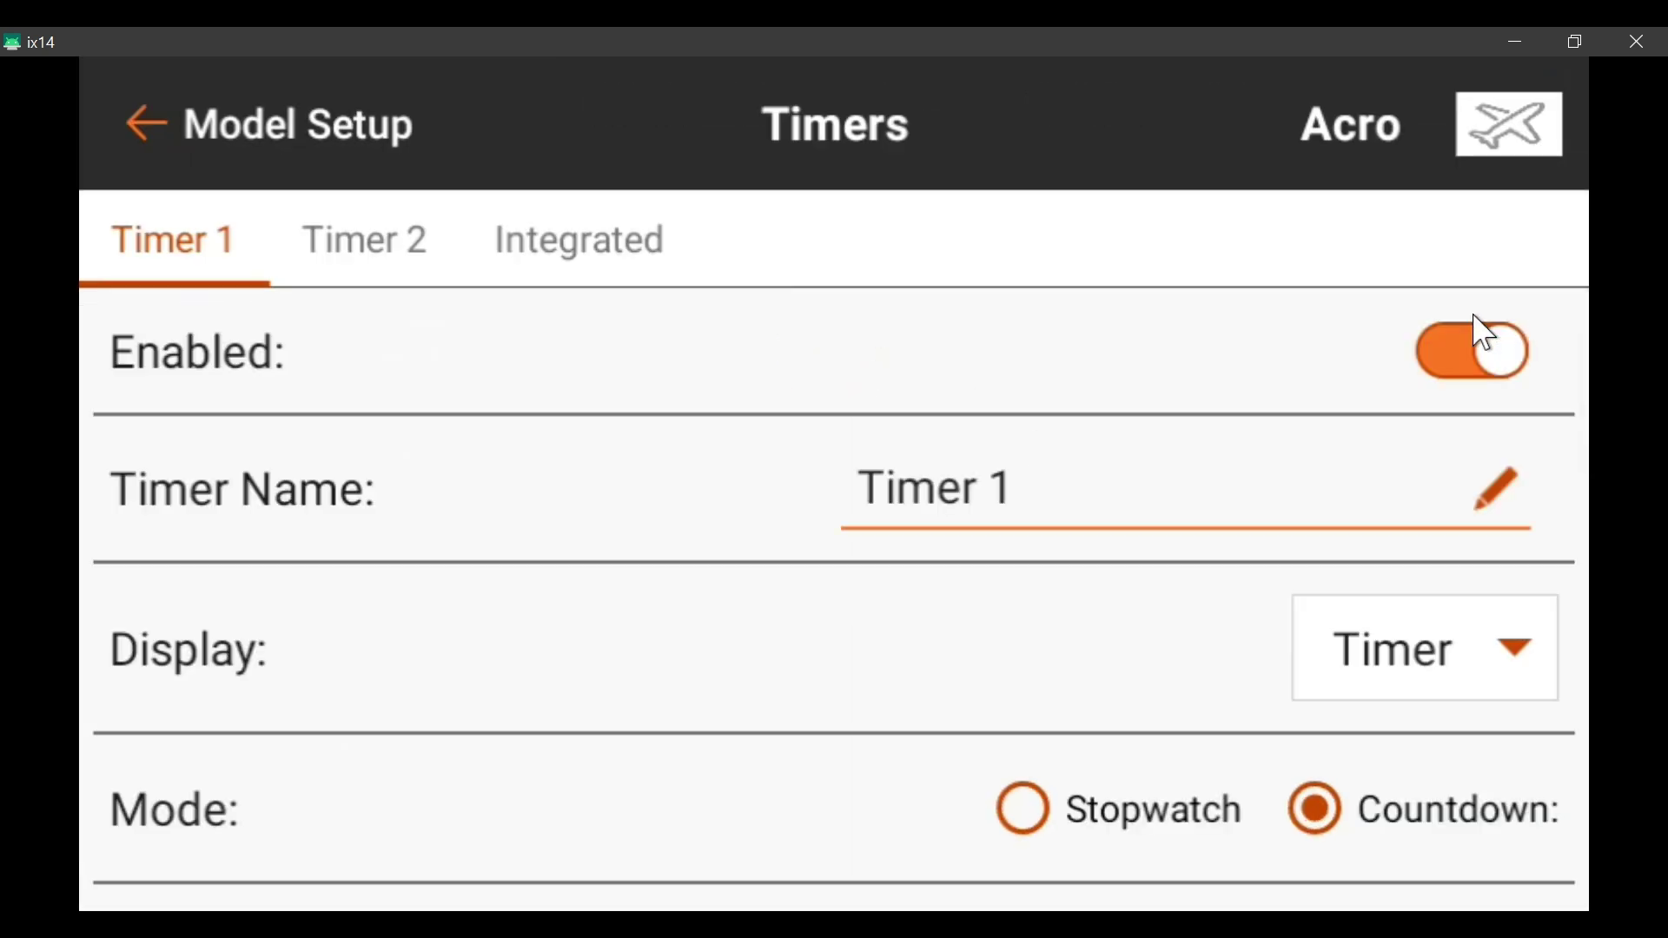
{"action": "left_click", "coordinate": [1086, 505]}
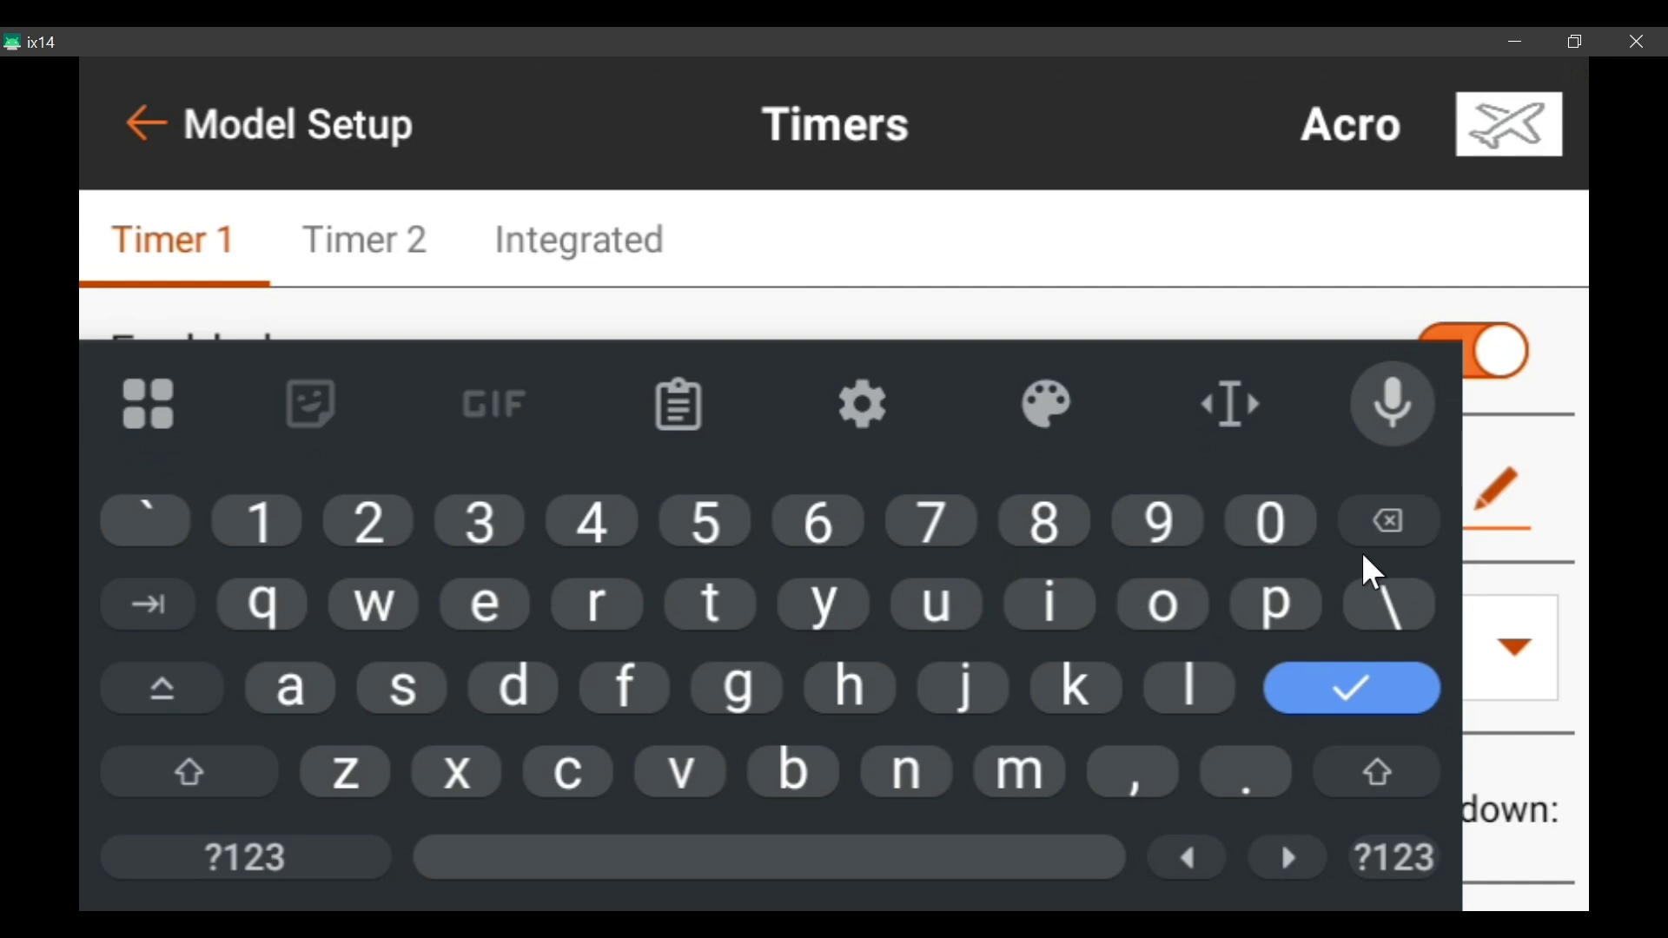
{"action": "left_click", "coordinate": [1380, 518]}
{"action": "left_click", "coordinate": [1380, 518]}
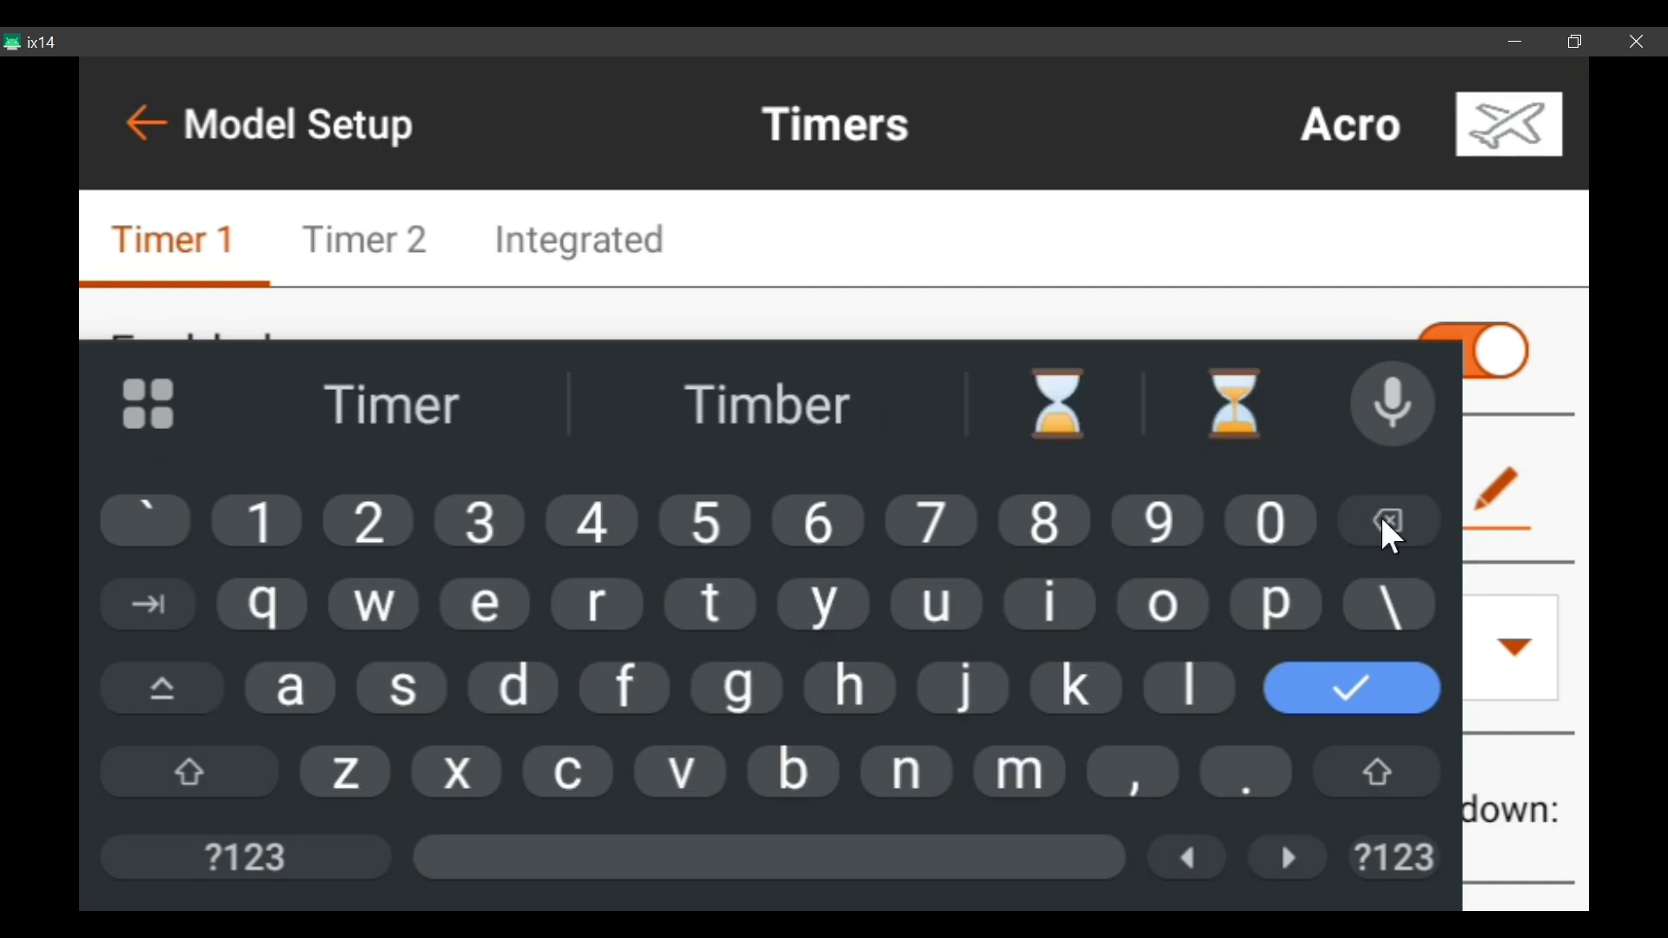
{"action": "left_click", "coordinate": [1381, 519]}
{"action": "left_click", "coordinate": [1381, 519]}
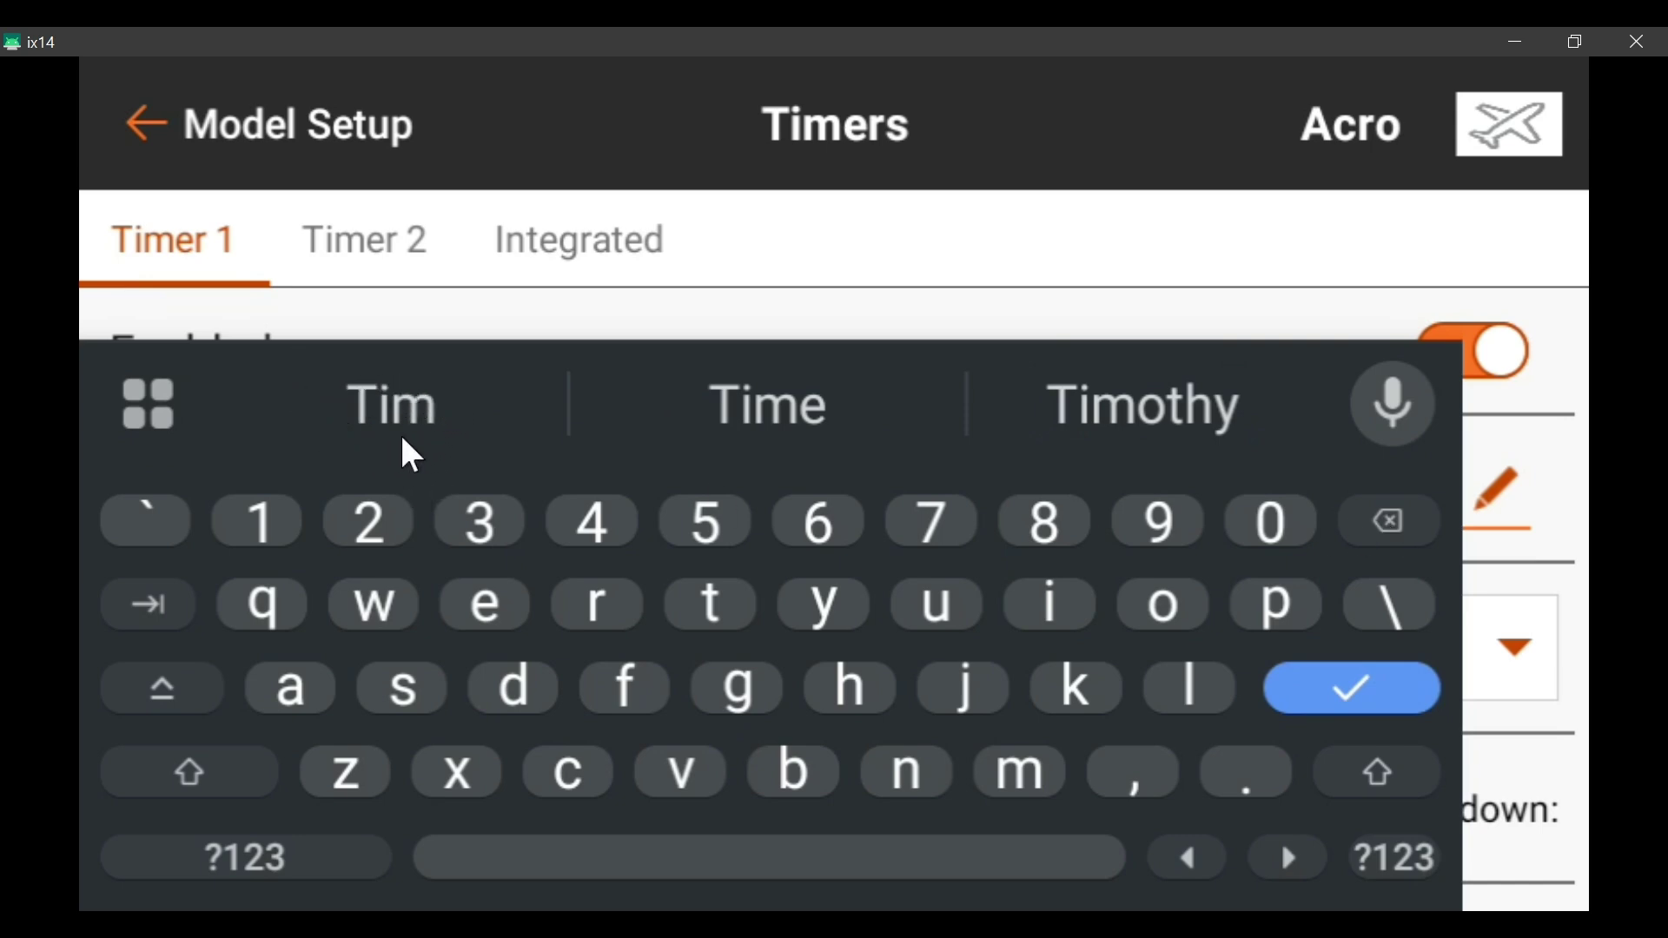
{"action": "left_click", "coordinate": [1388, 514]}
{"action": "left_click", "coordinate": [1389, 515]}
{"action": "left_click", "coordinate": [1389, 514]}
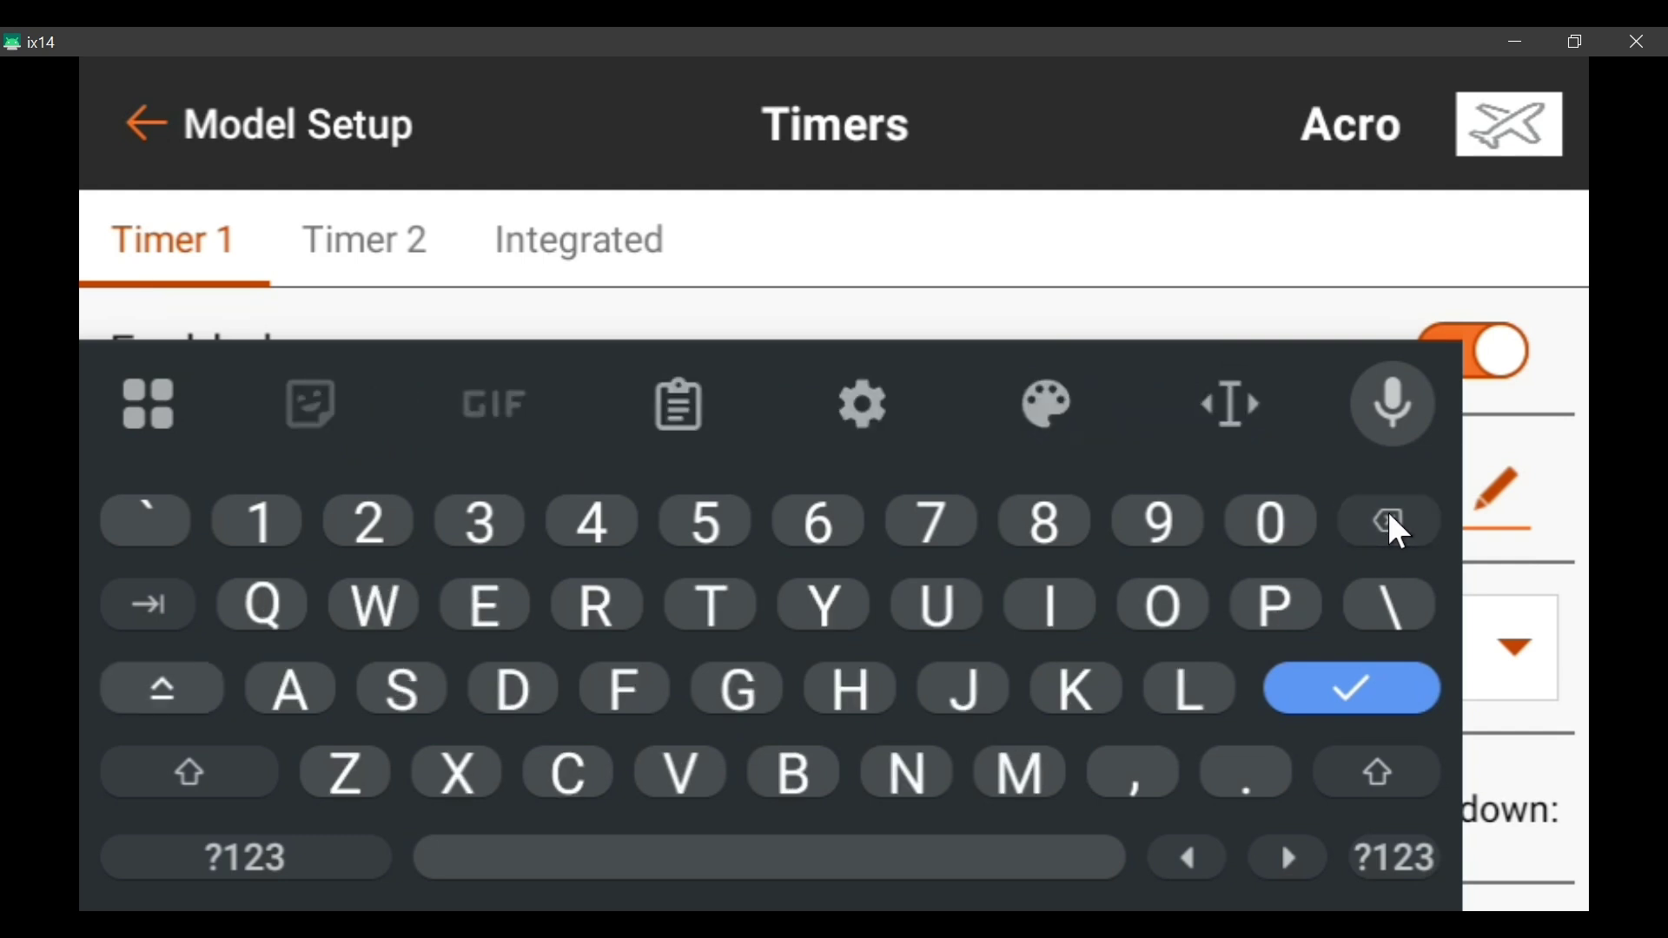
Enter the new timer name 'Motor', confirm it and close the keyboard
{"action": "left_click", "coordinate": [1020, 763]}
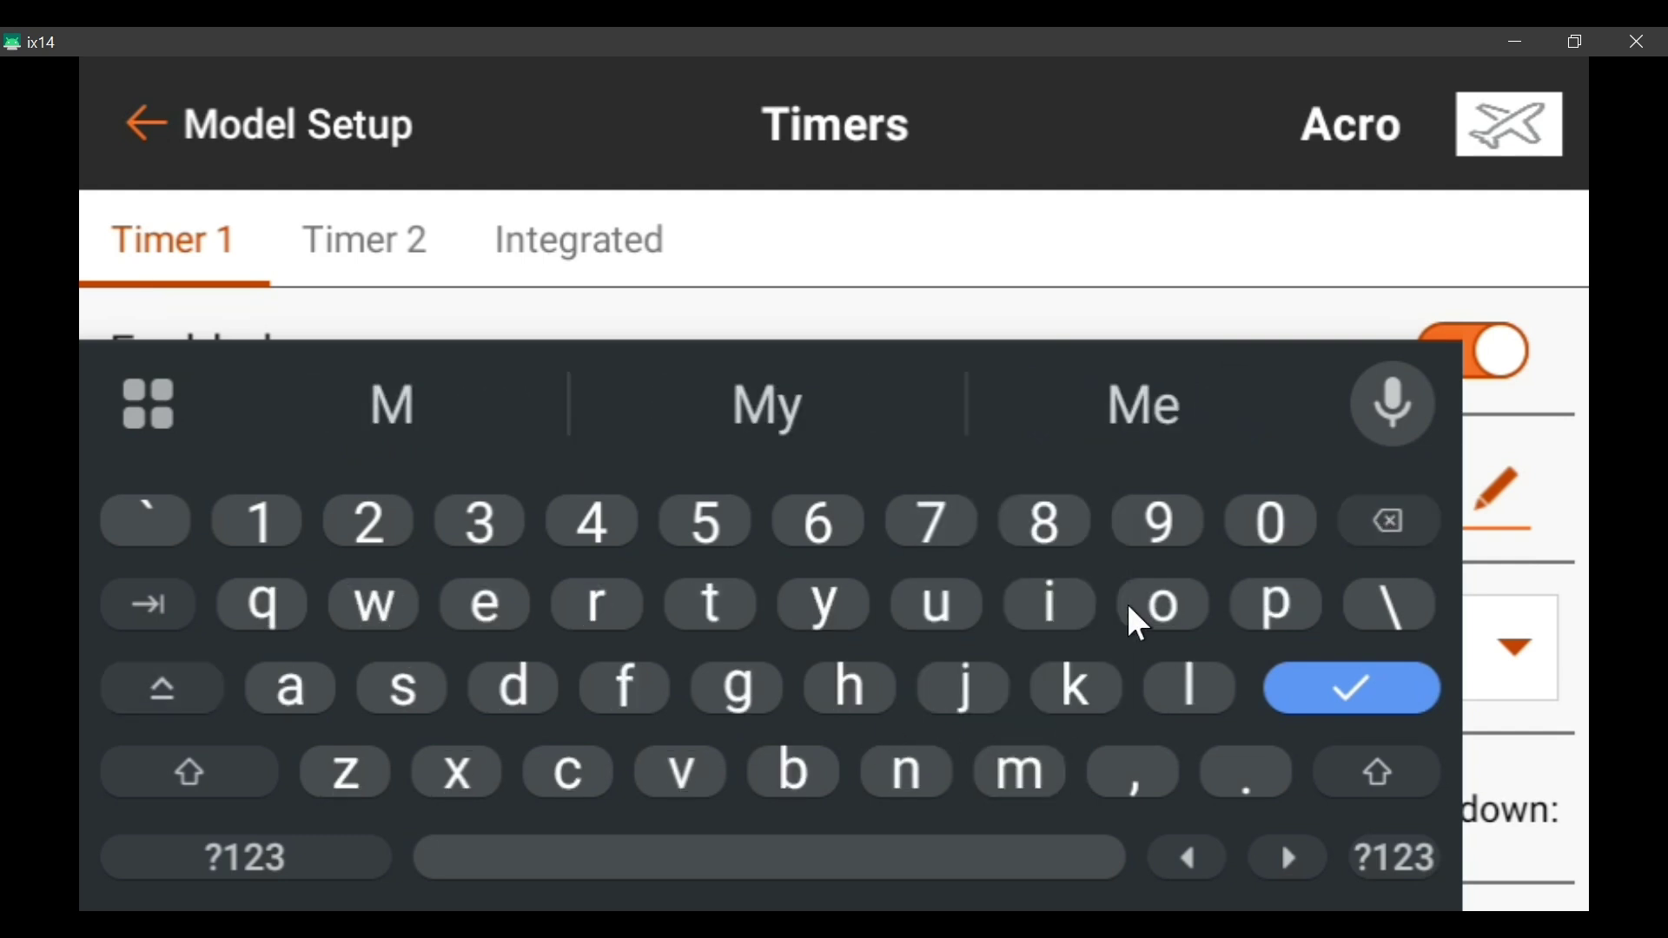
{"action": "left_click", "coordinate": [1145, 599]}
{"action": "left_click", "coordinate": [716, 600]}
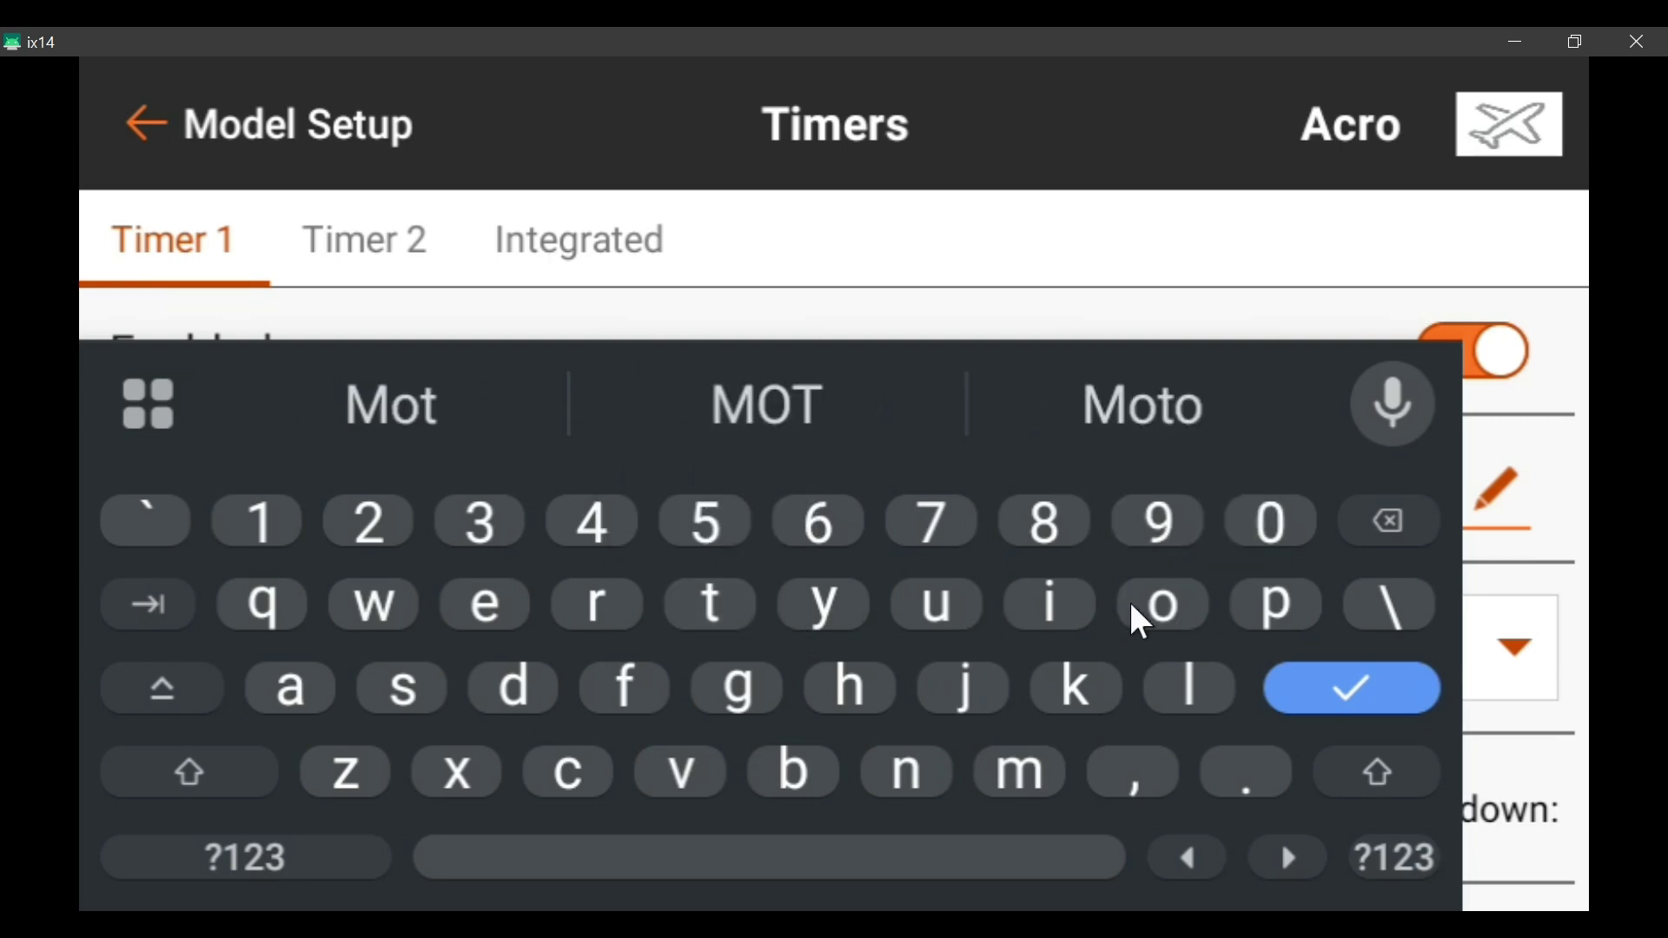
{"action": "left_click", "coordinate": [1171, 603]}
{"action": "left_click", "coordinate": [613, 608]}
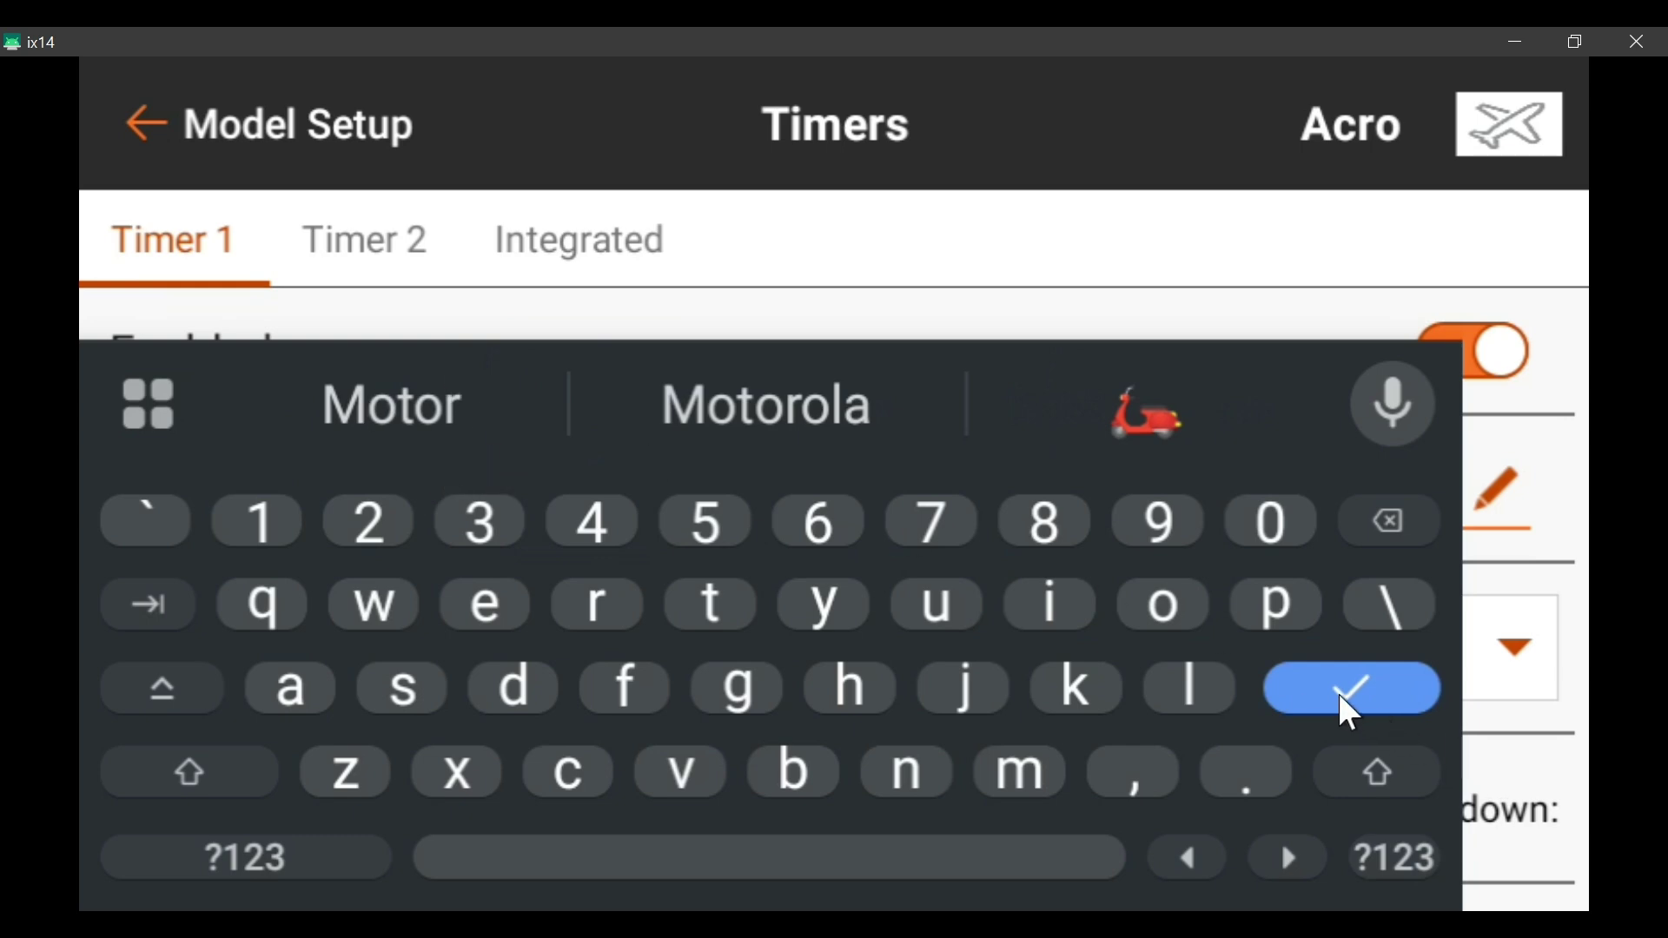
{"action": "left_click", "coordinate": [1348, 712]}
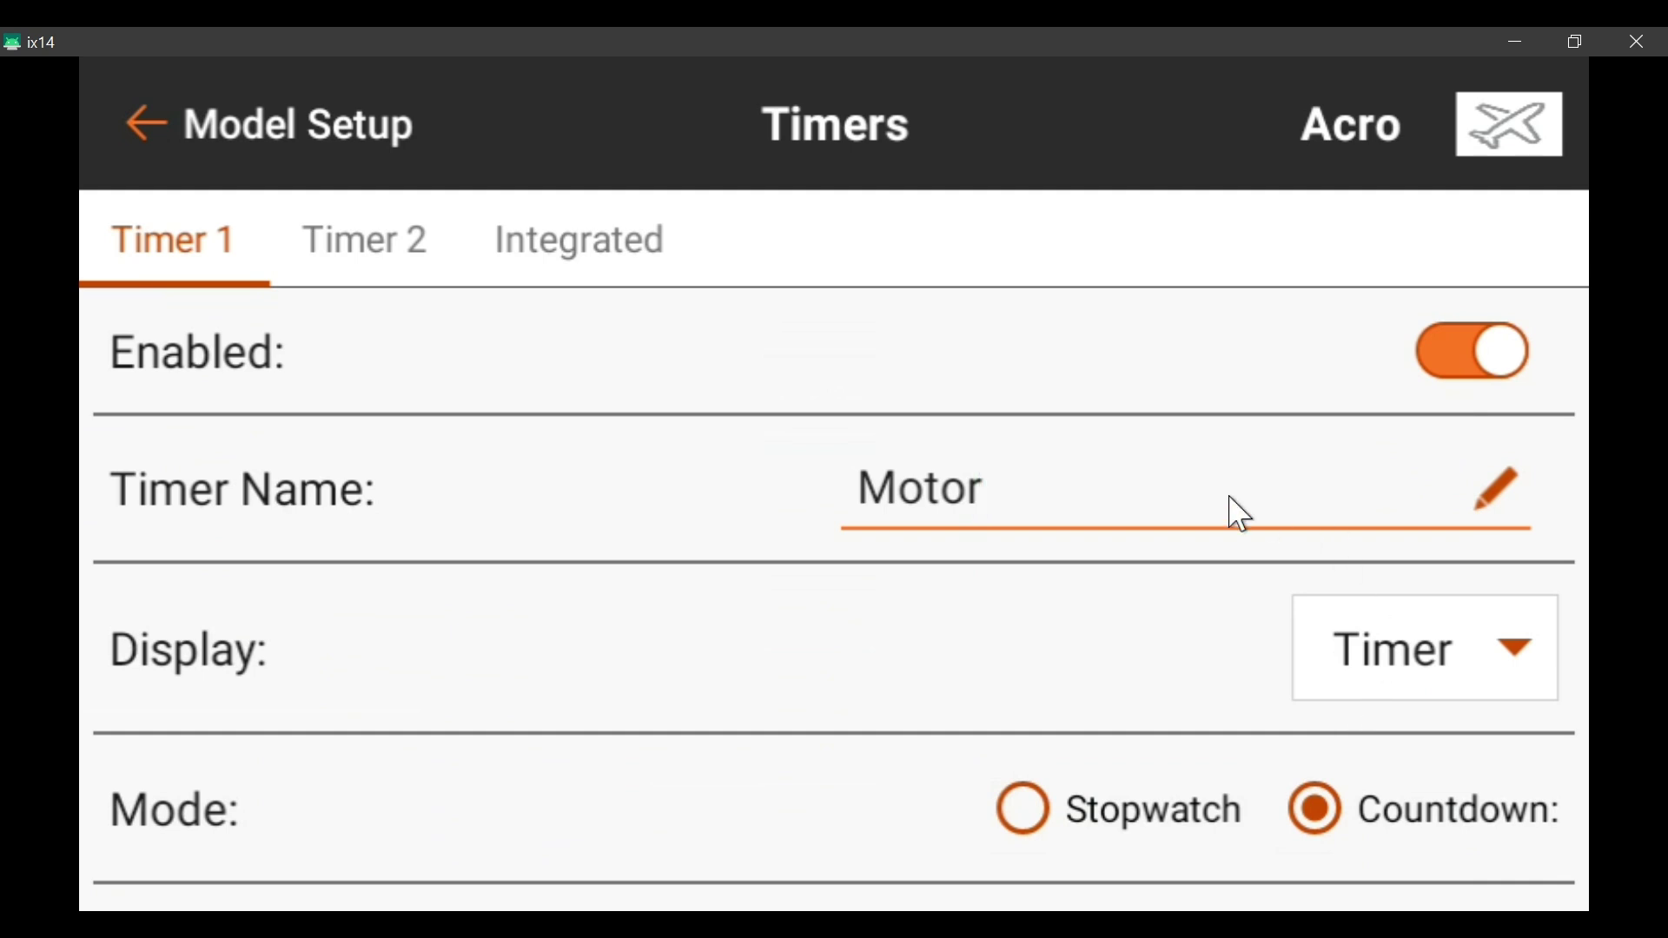
{"action": "left_click", "coordinate": [1043, 502]}
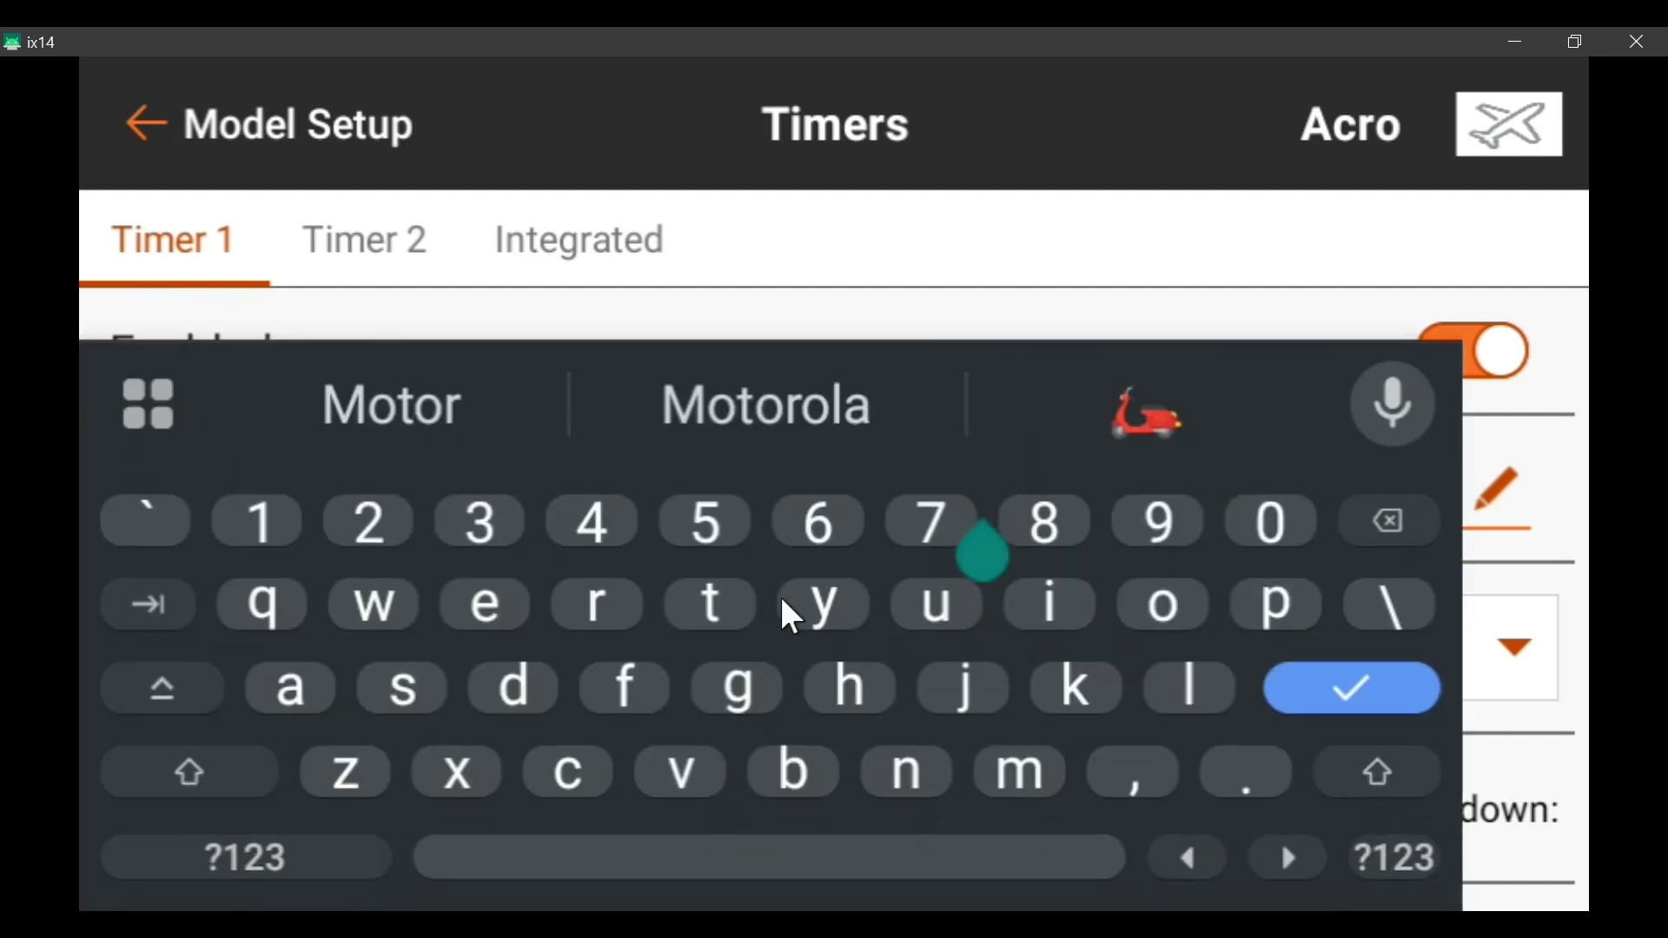
{"action": "left_click", "coordinate": [1327, 673]}
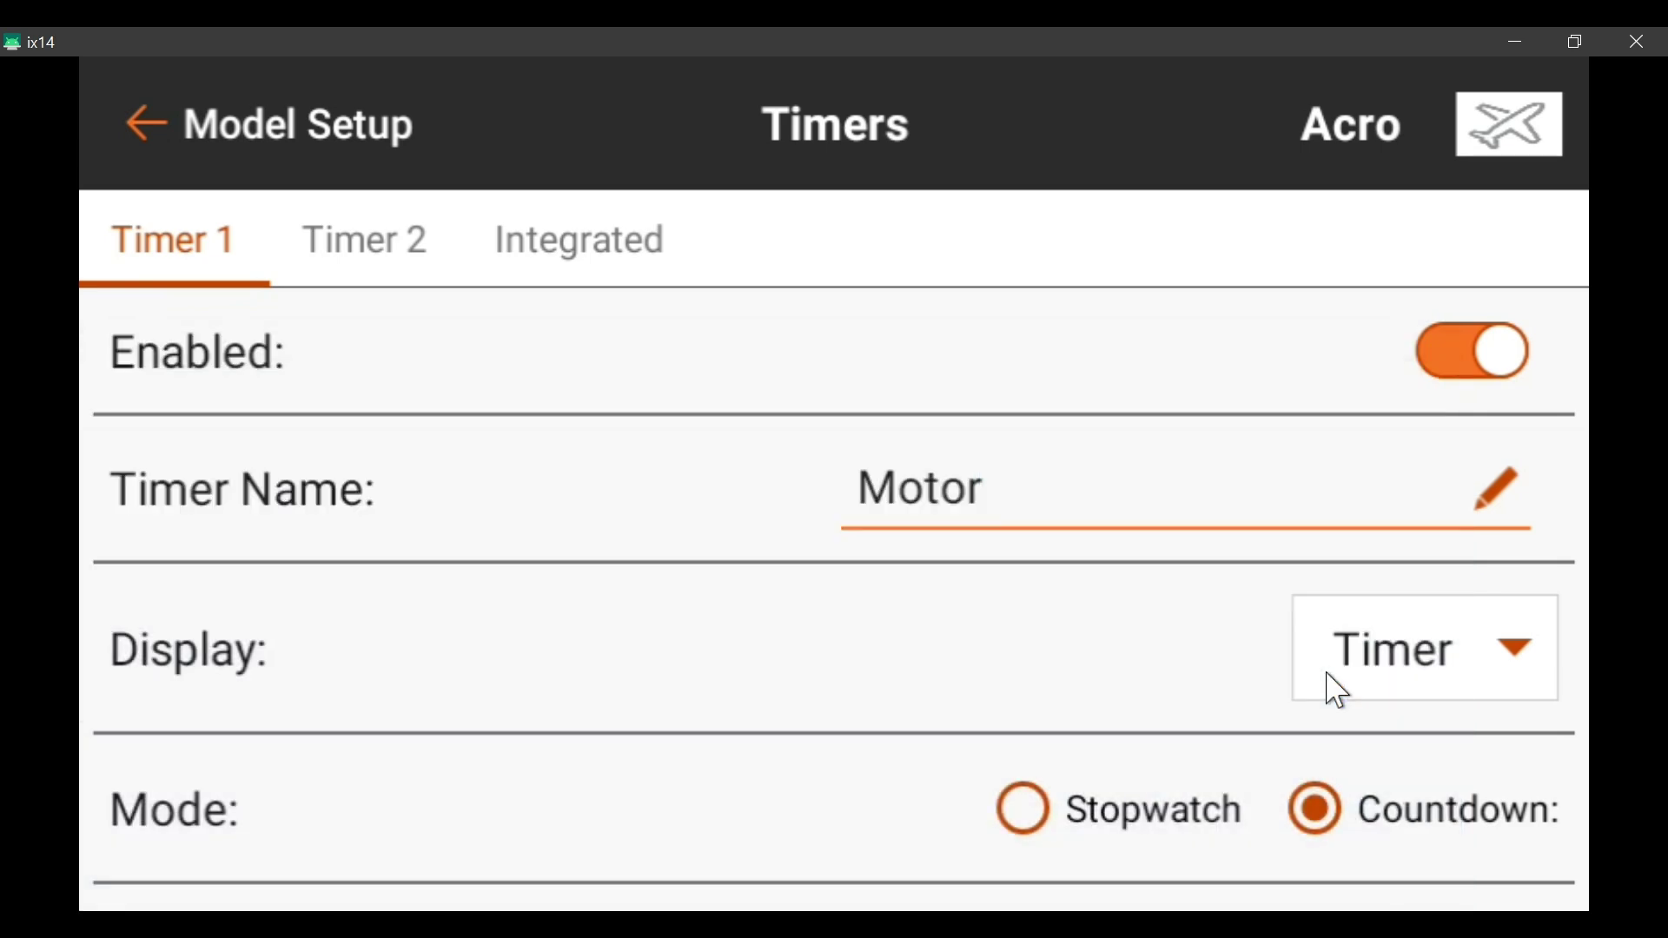
Return to the Acro dashboard, then swipe AirWare out of recent apps so none remain
{"action": "left_click", "coordinate": [143, 124]}
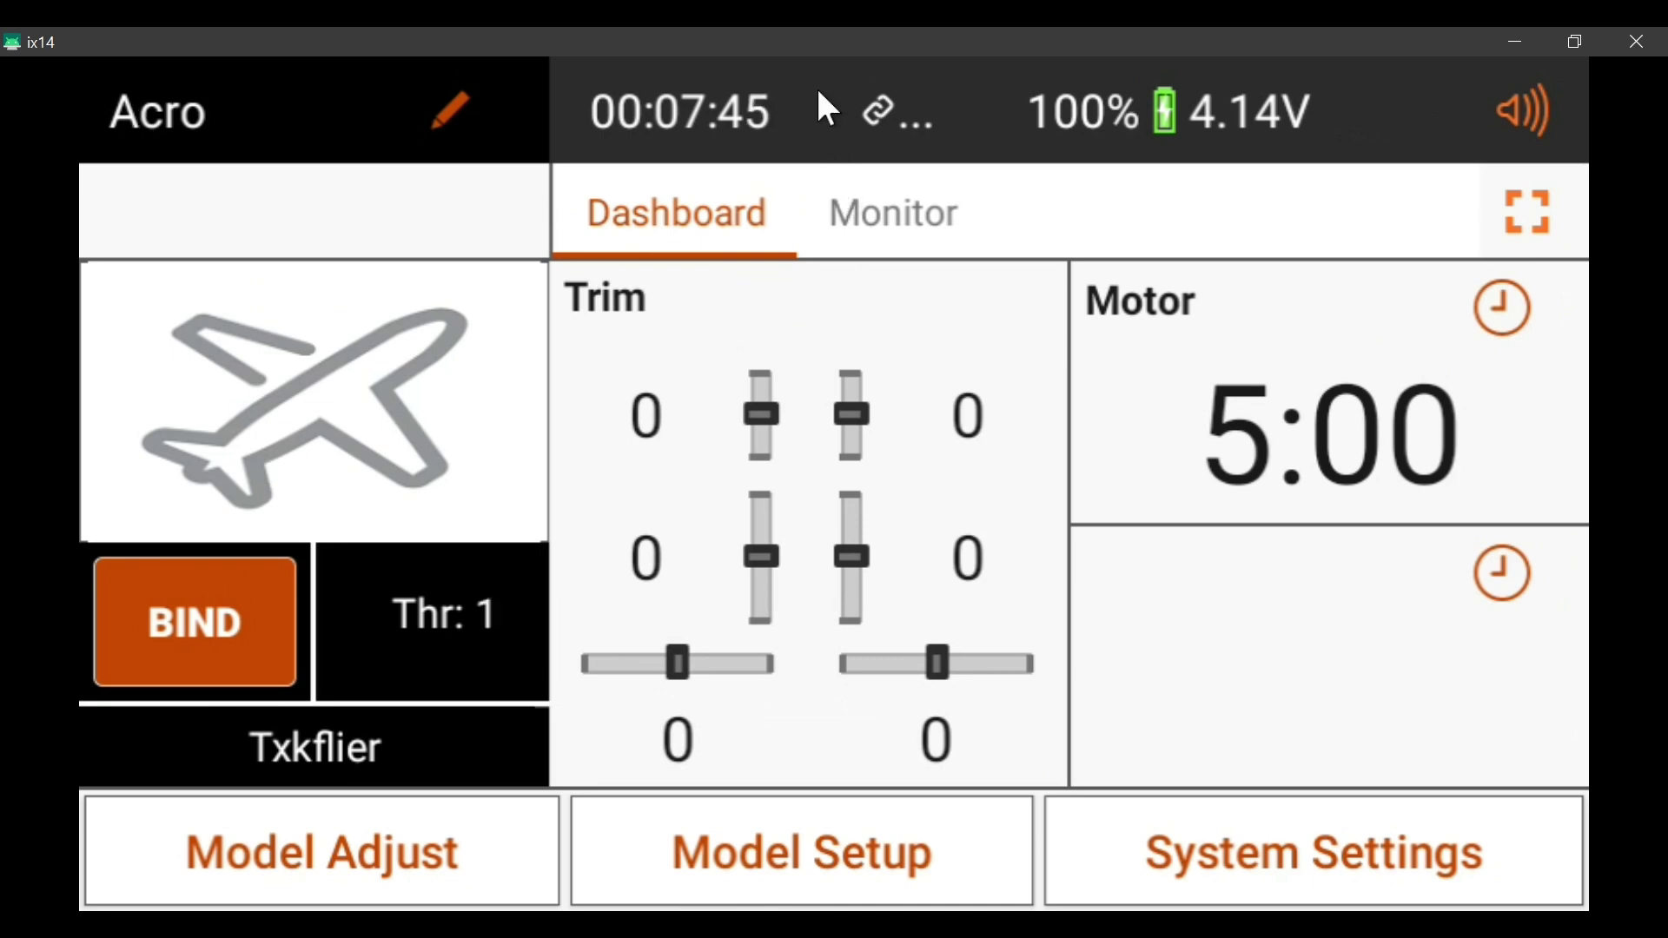
{"action": "left_click_drag", "start_coordinate": [815, 98], "coordinate": [763, 819]}
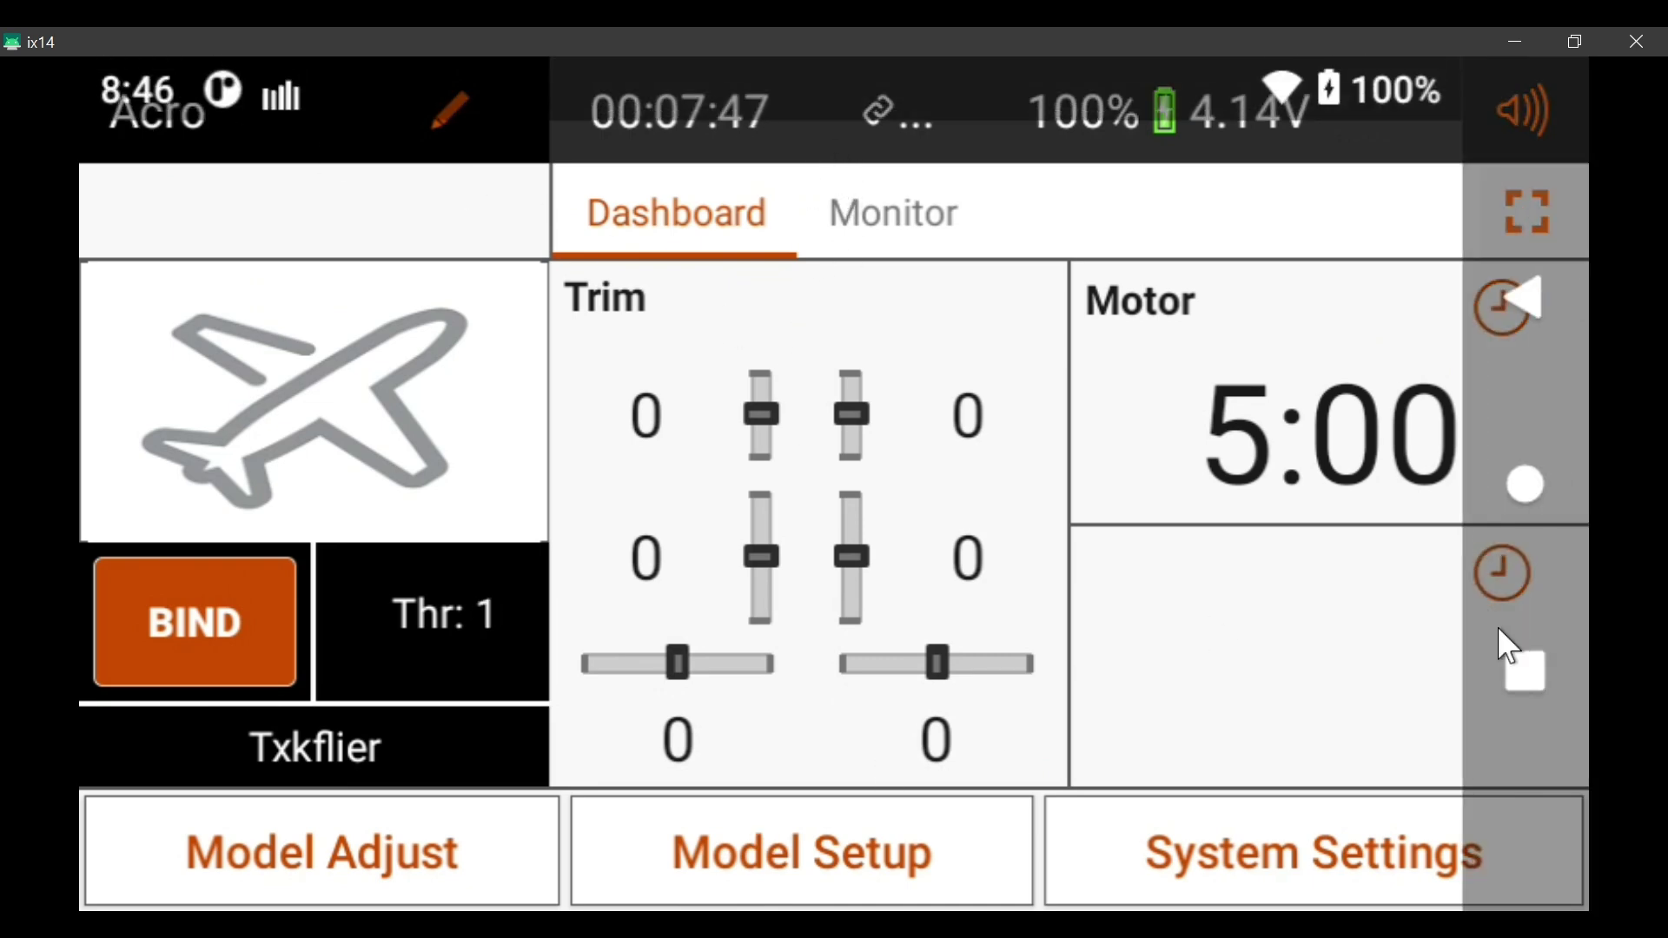
{"action": "left_click", "coordinate": [1533, 673]}
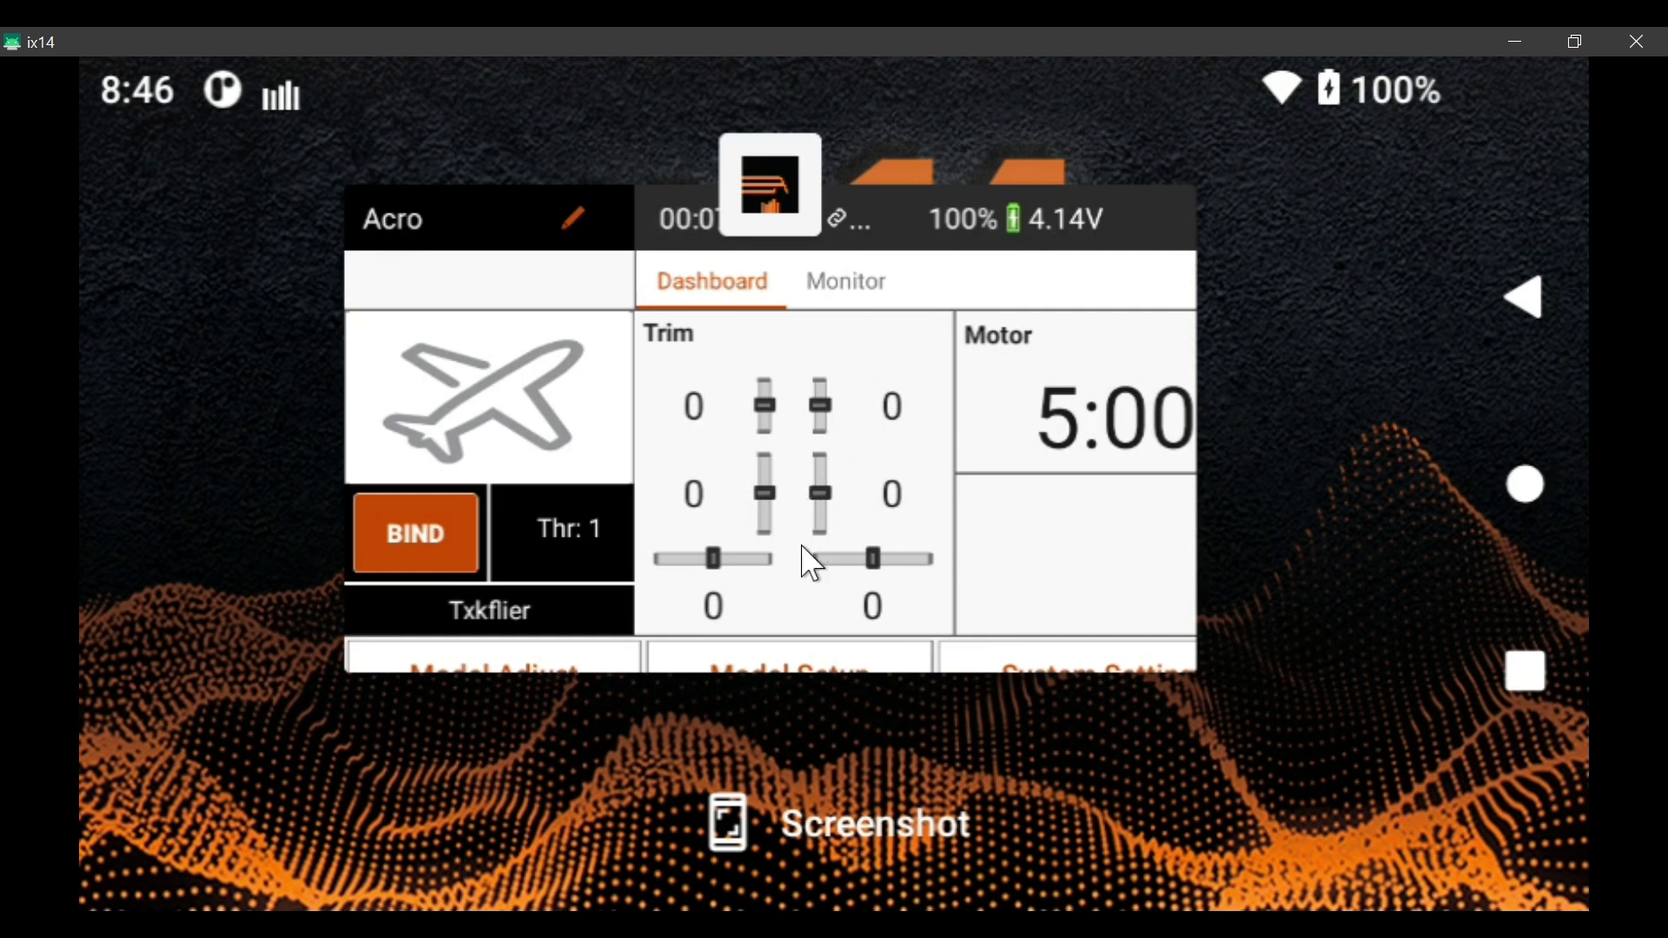
{"action": "left_click_drag", "start_coordinate": [805, 569], "coordinate": [847, 29]}
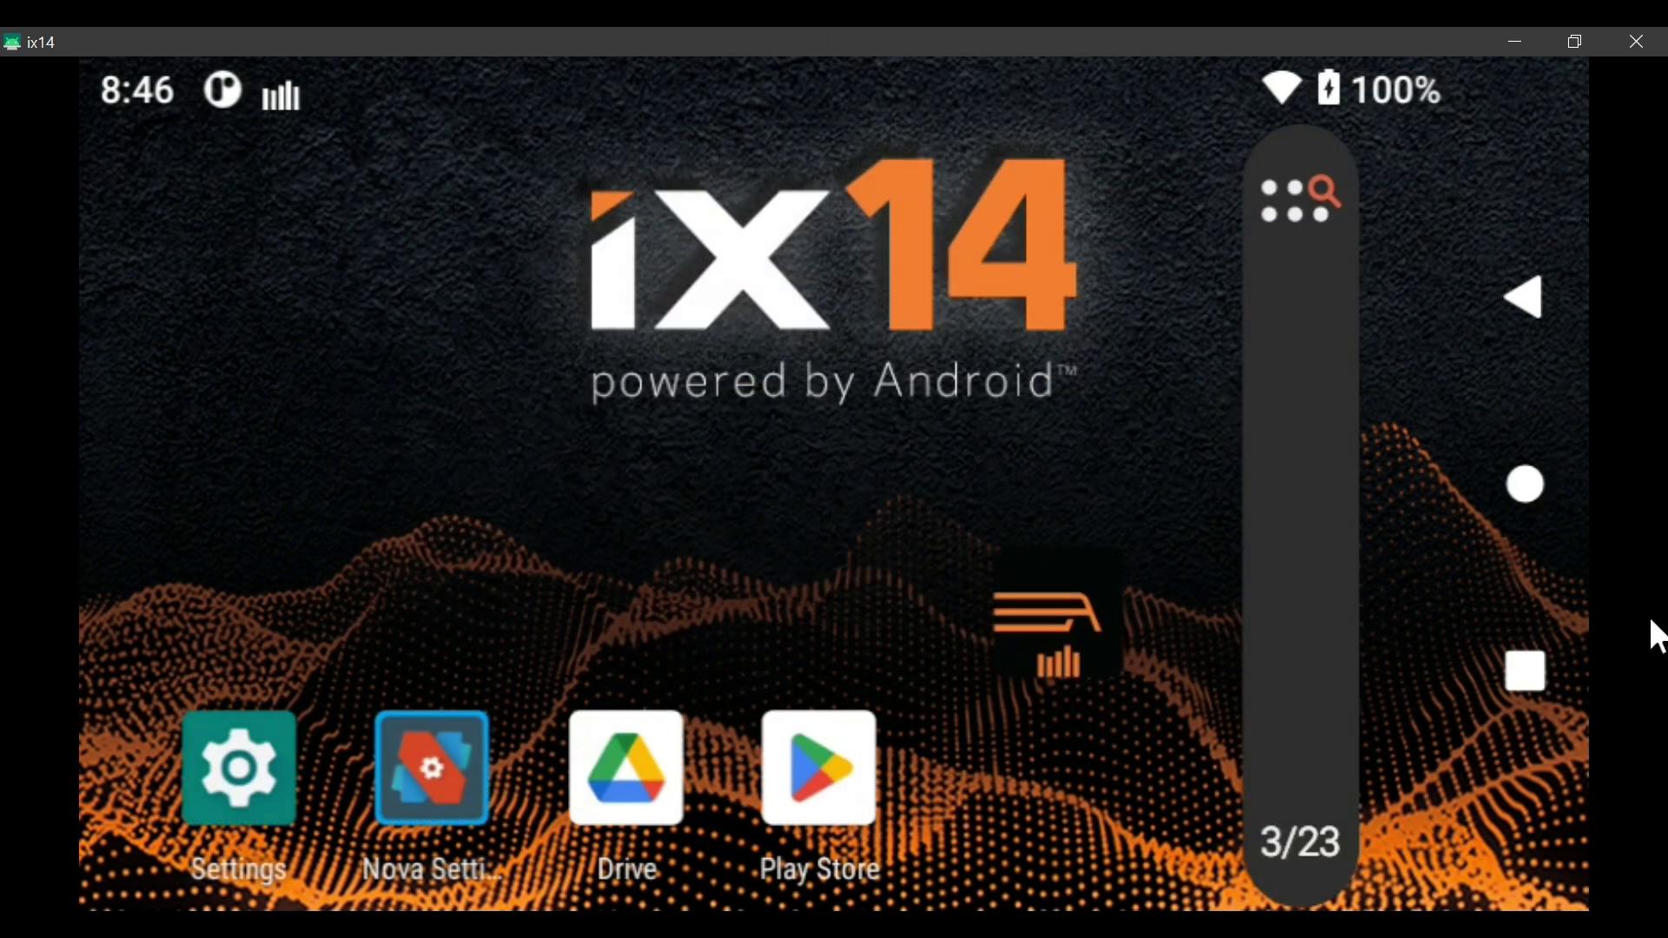
{"action": "left_click", "coordinate": [1529, 686]}
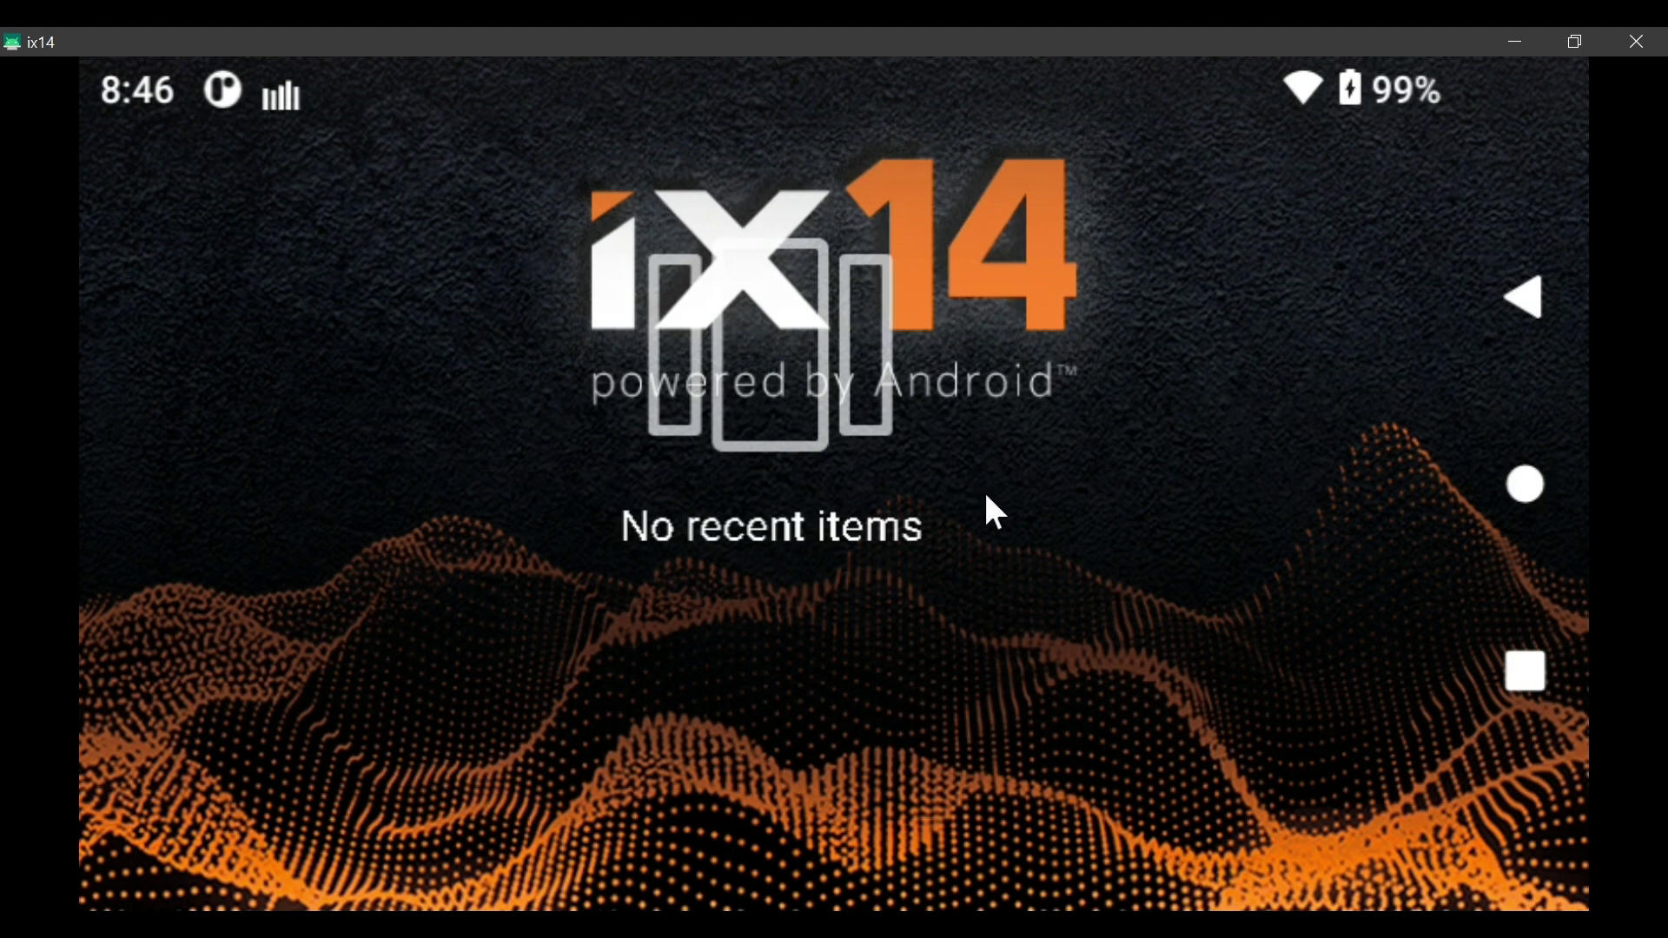
From the home screen, turn Wi-Fi off in quick settings and return home
{"action": "left_click", "coordinate": [1529, 483]}
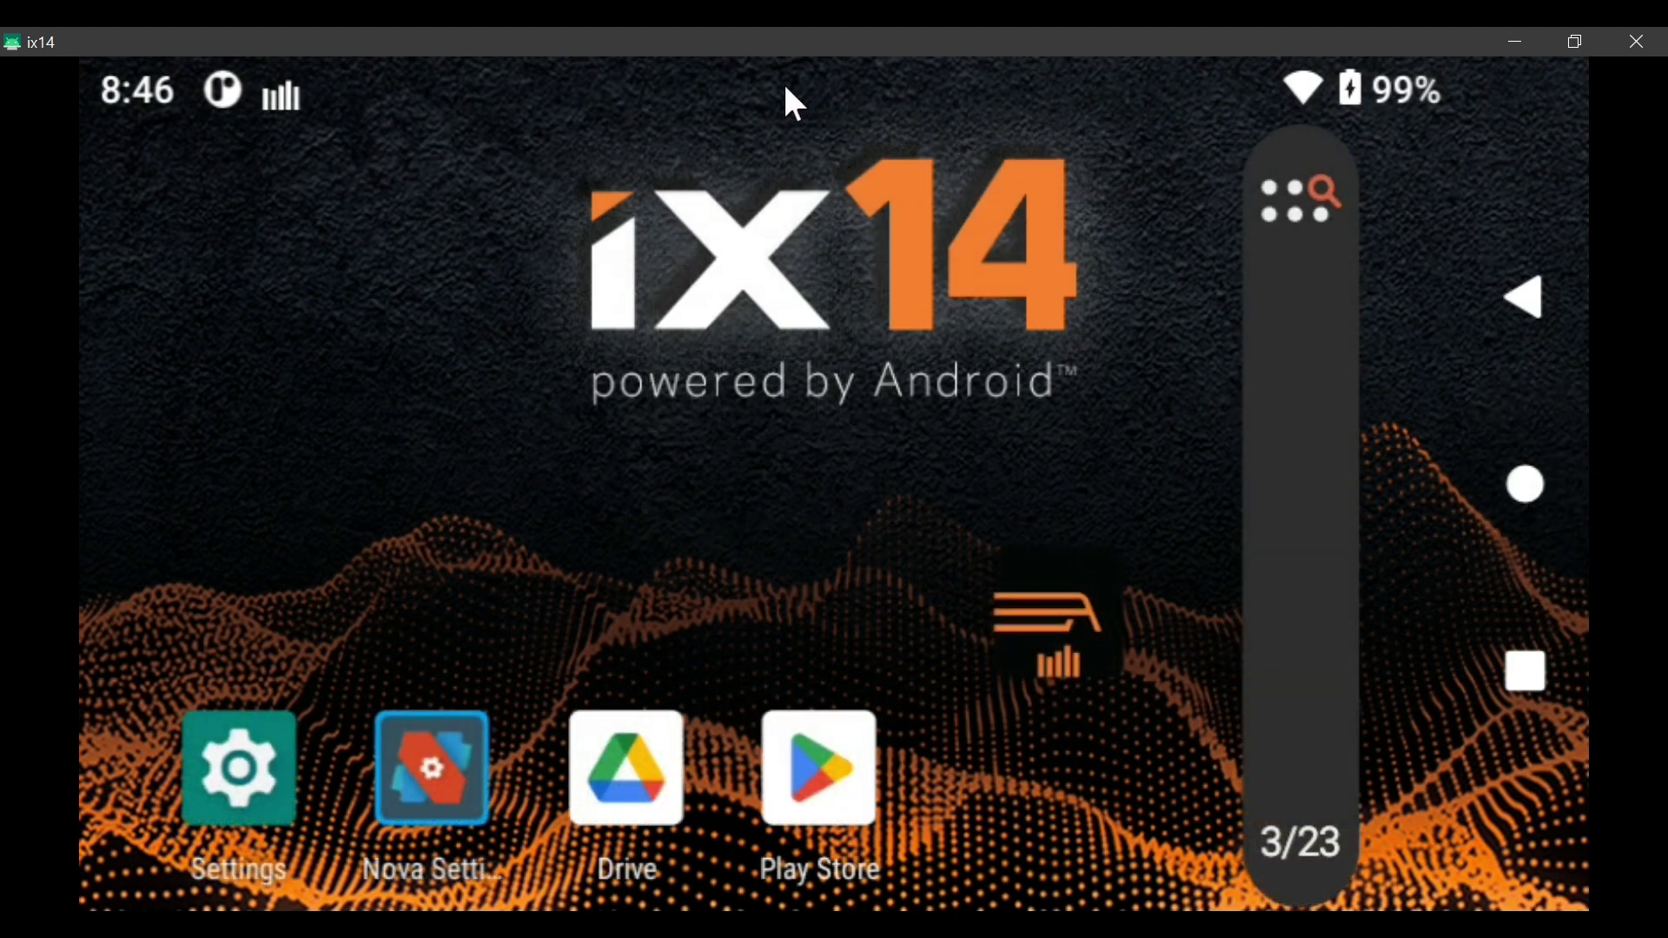
{"action": "left_click_drag", "start_coordinate": [780, 83], "coordinate": [727, 600]}
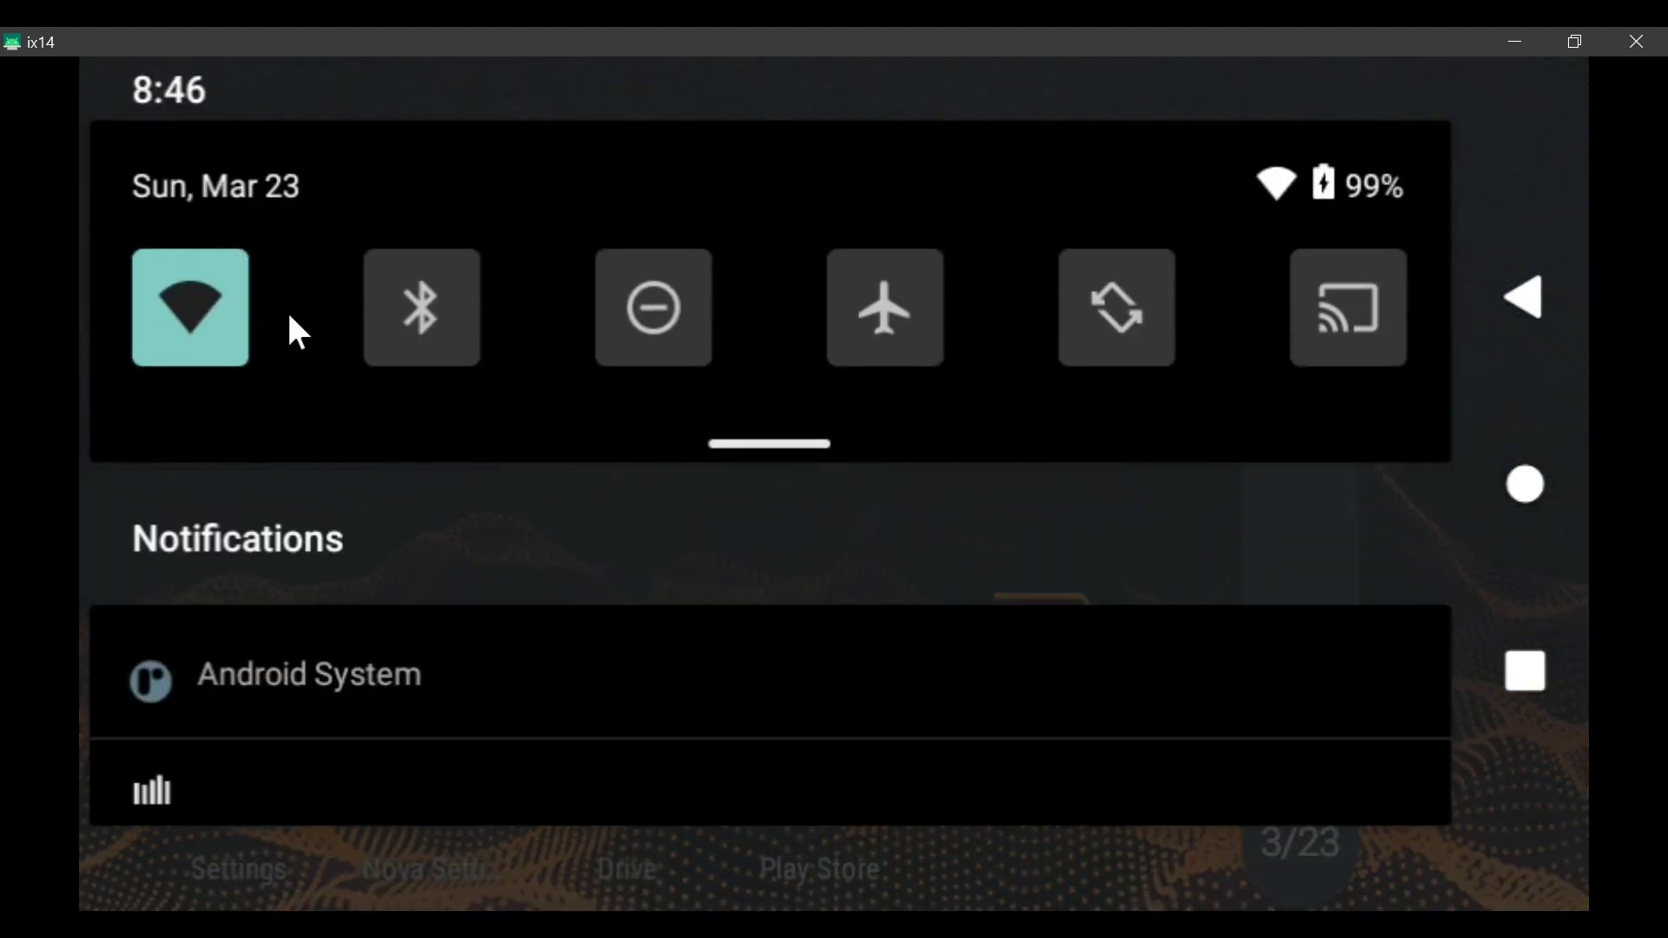
{"action": "left_click", "coordinate": [184, 306]}
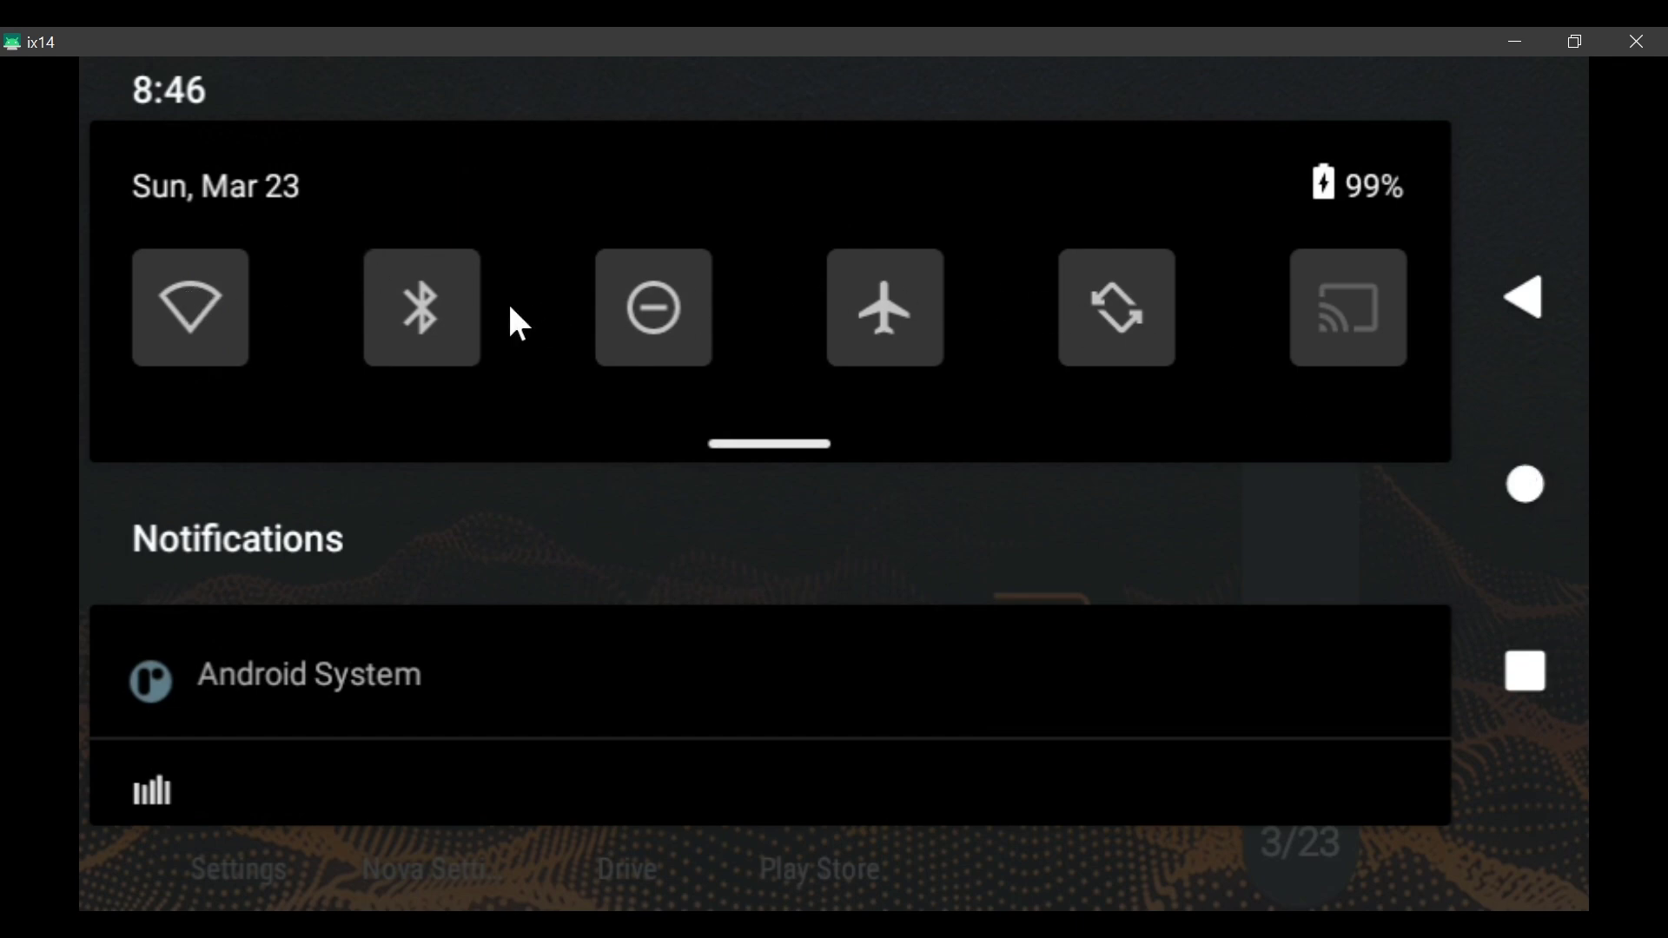
{"action": "left_click", "coordinate": [1530, 490]}
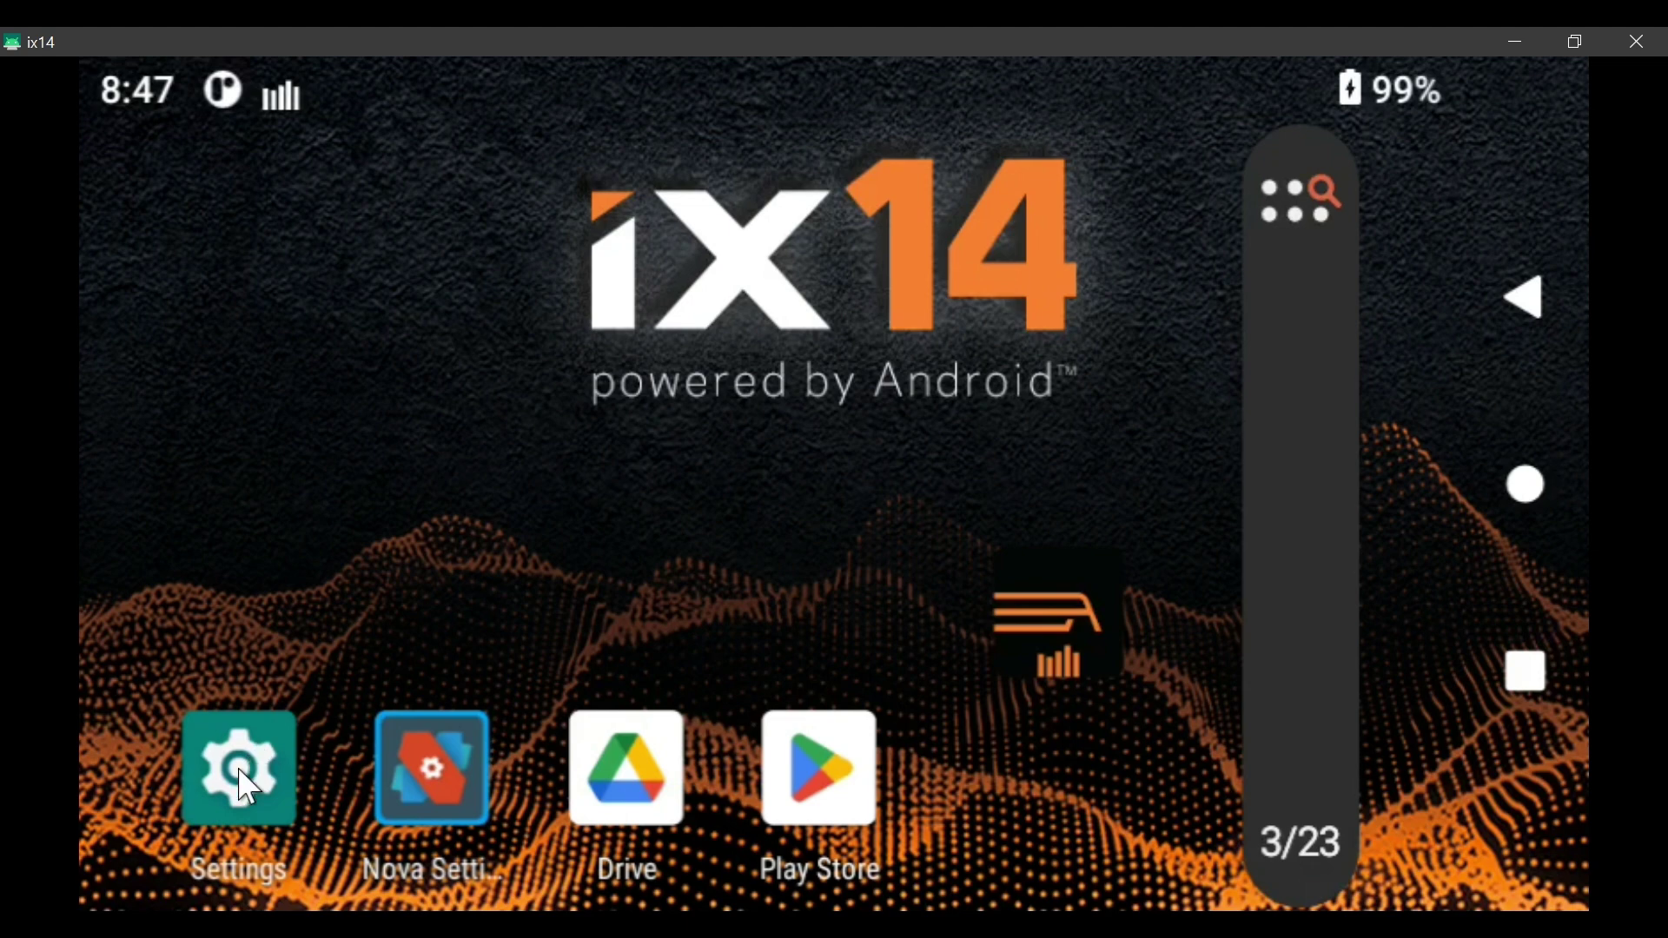
In Settings, go to Apps & notifications, list all 30 apps and select Gboard
{"action": "left_click", "coordinate": [246, 787]}
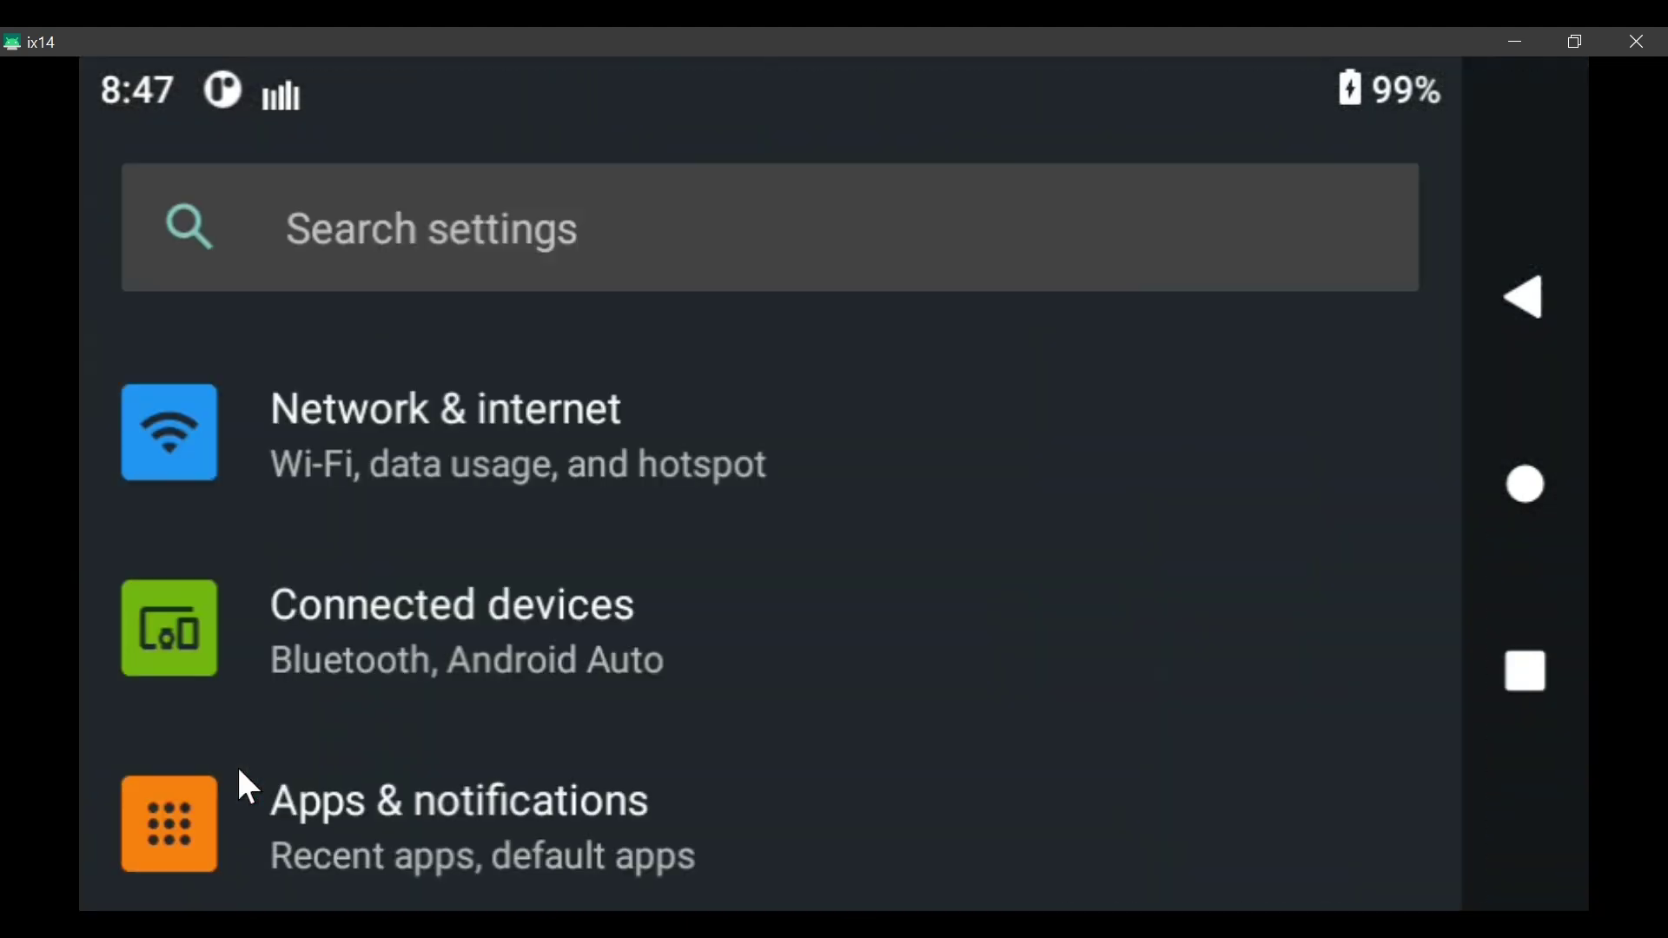
{"action": "left_click", "coordinate": [392, 823]}
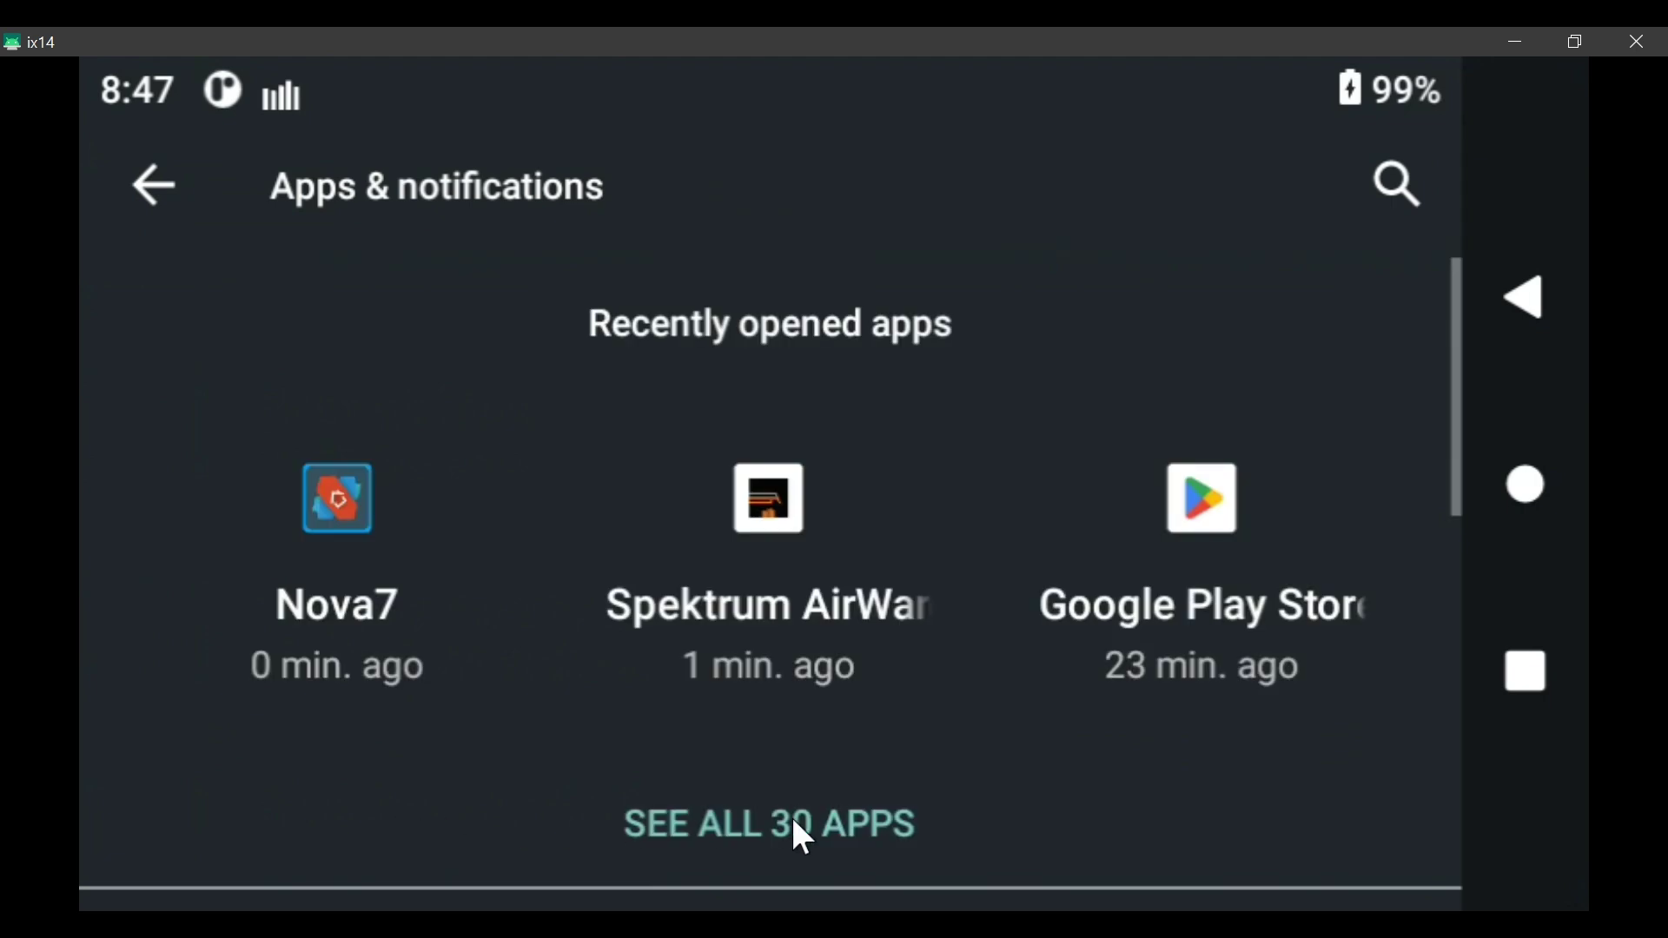
{"action": "left_click", "coordinate": [774, 829]}
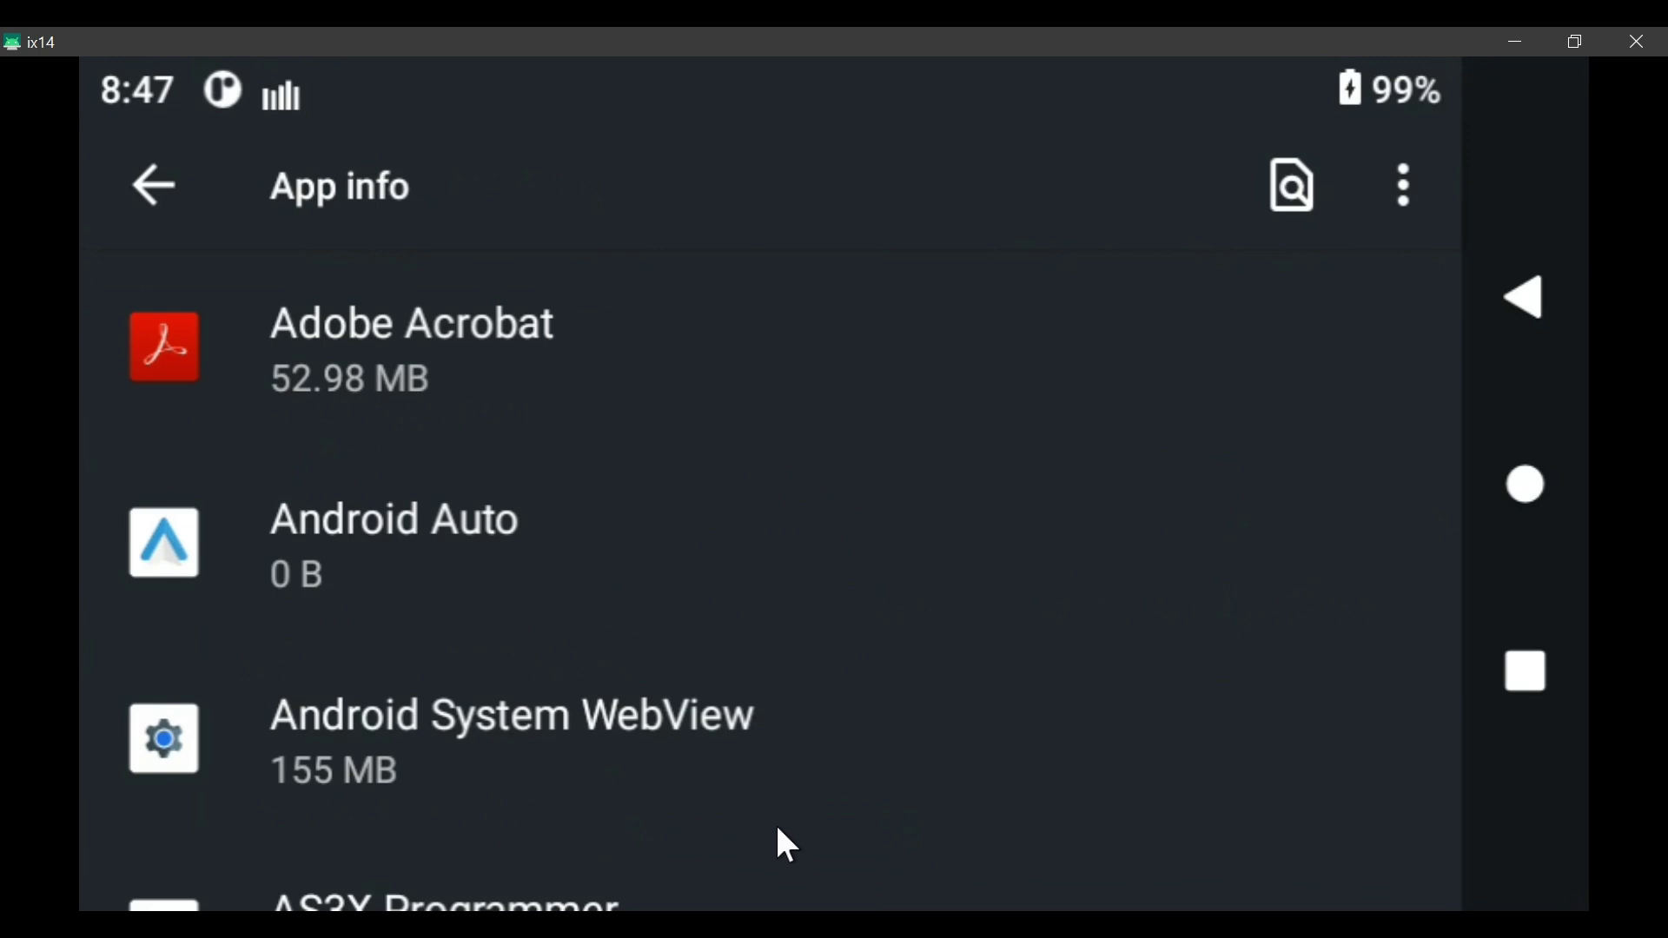
{"action": "scroll", "coordinate": [568, 501], "scroll_direction": "down", "scroll_amount": 3}
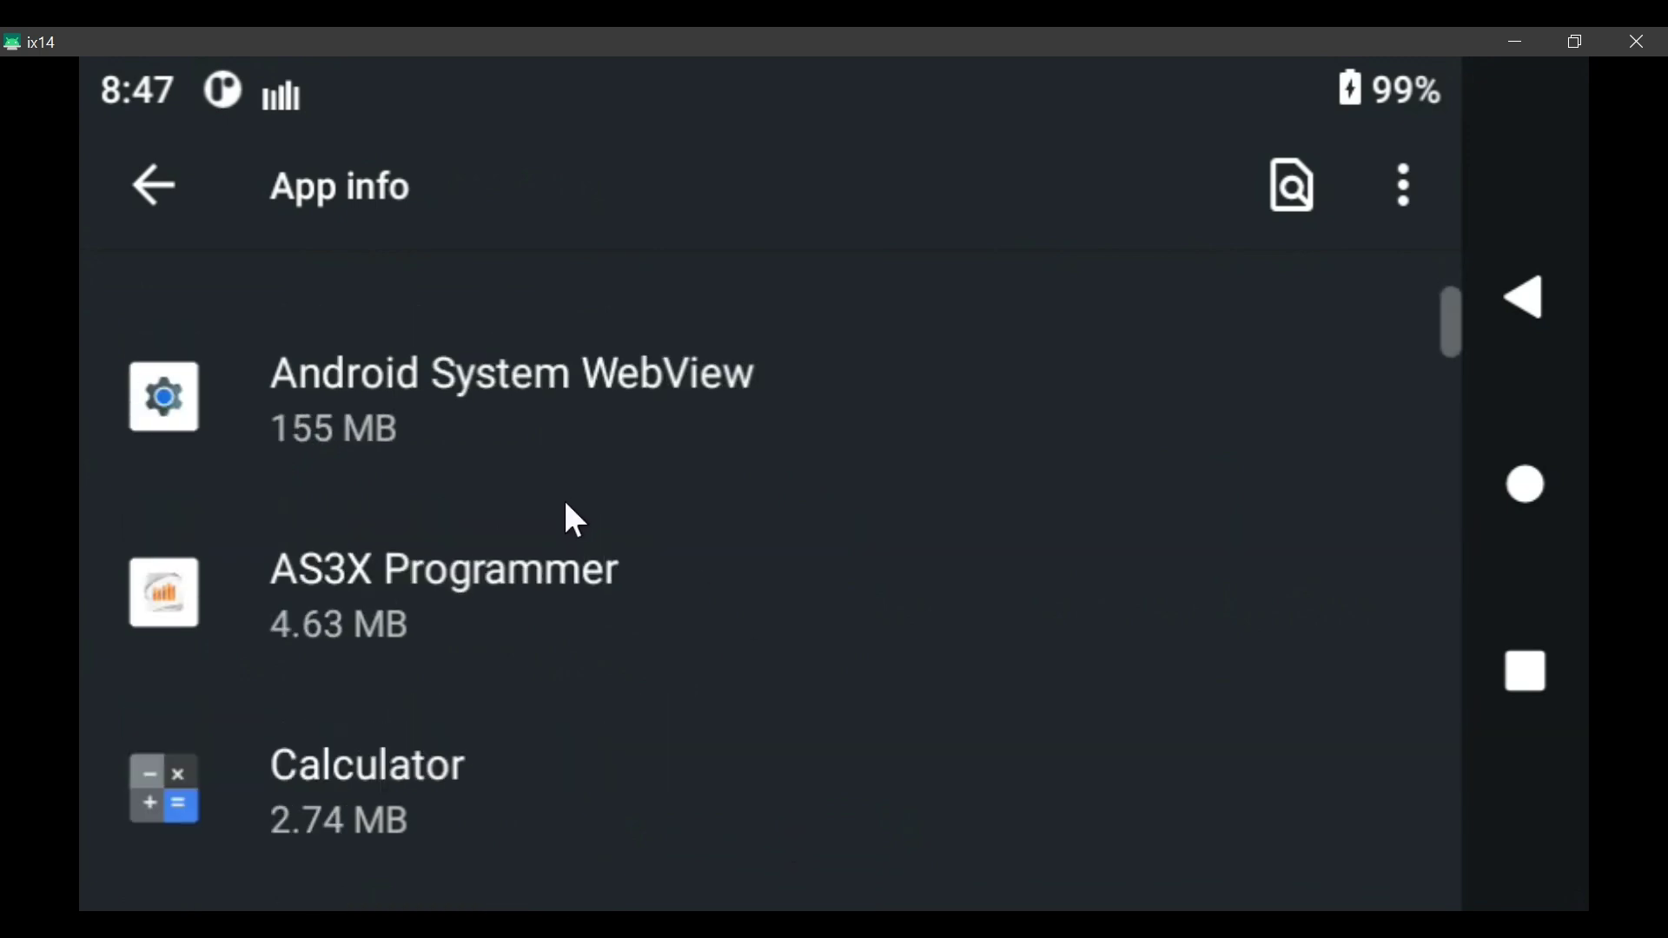
{"action": "scroll", "coordinate": [565, 514], "scroll_direction": "down", "scroll_amount": 5}
{"action": "scroll", "coordinate": [516, 533], "scroll_direction": "down", "scroll_amount": 8}
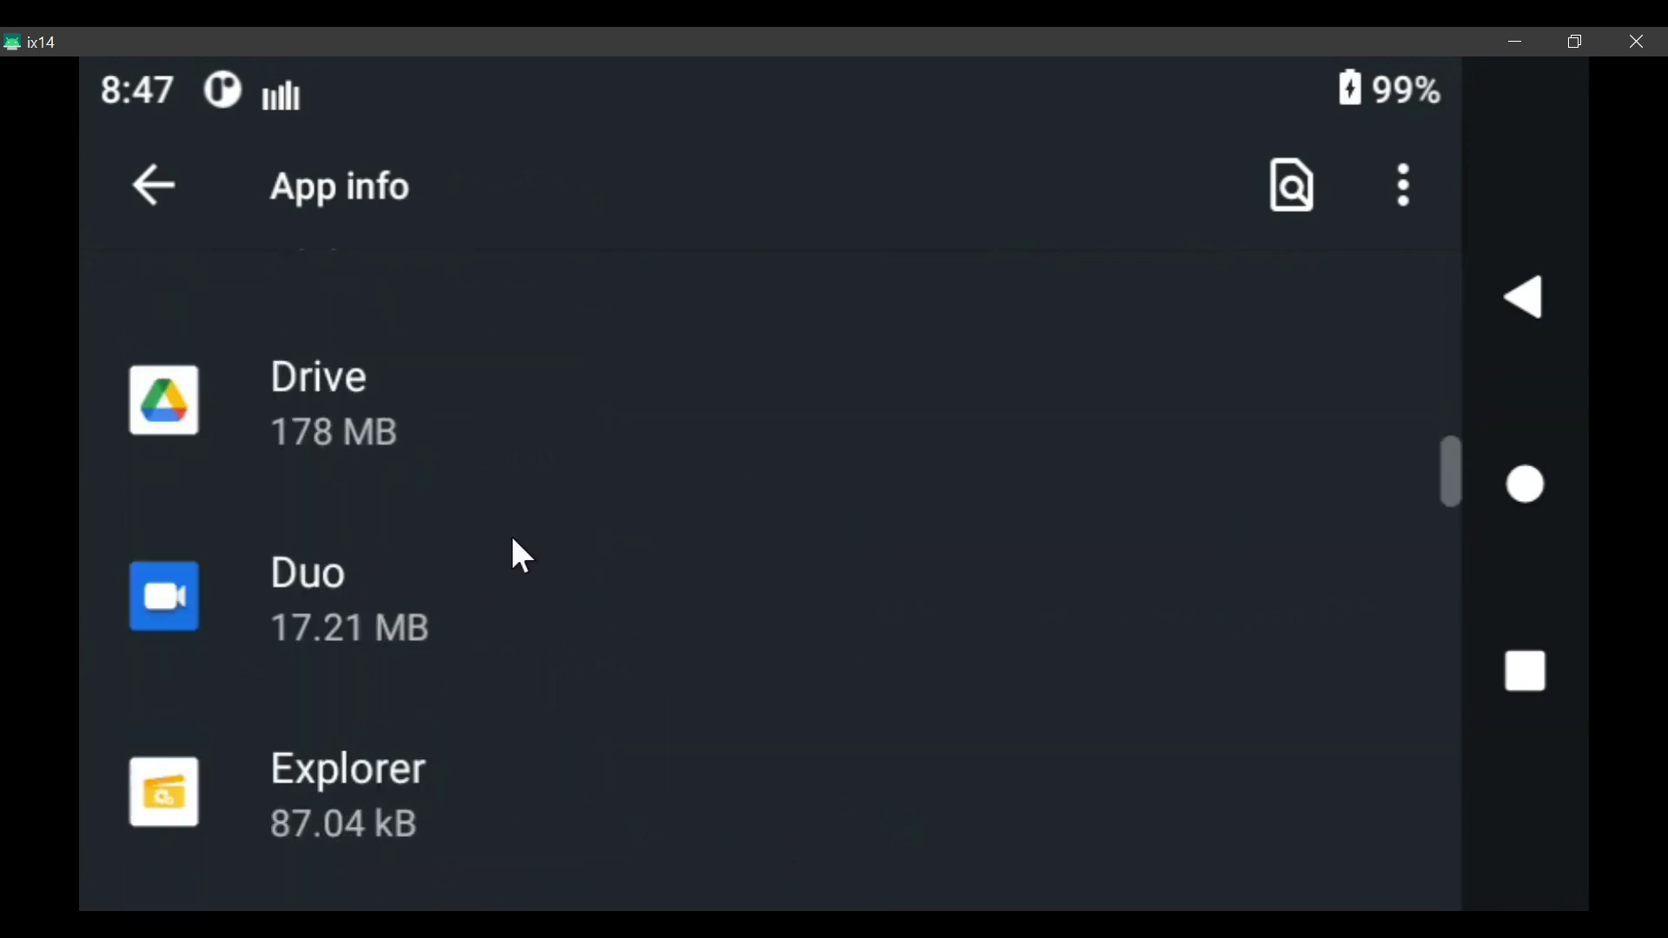
{"action": "scroll", "coordinate": [511, 540], "scroll_direction": "down", "scroll_amount": 4}
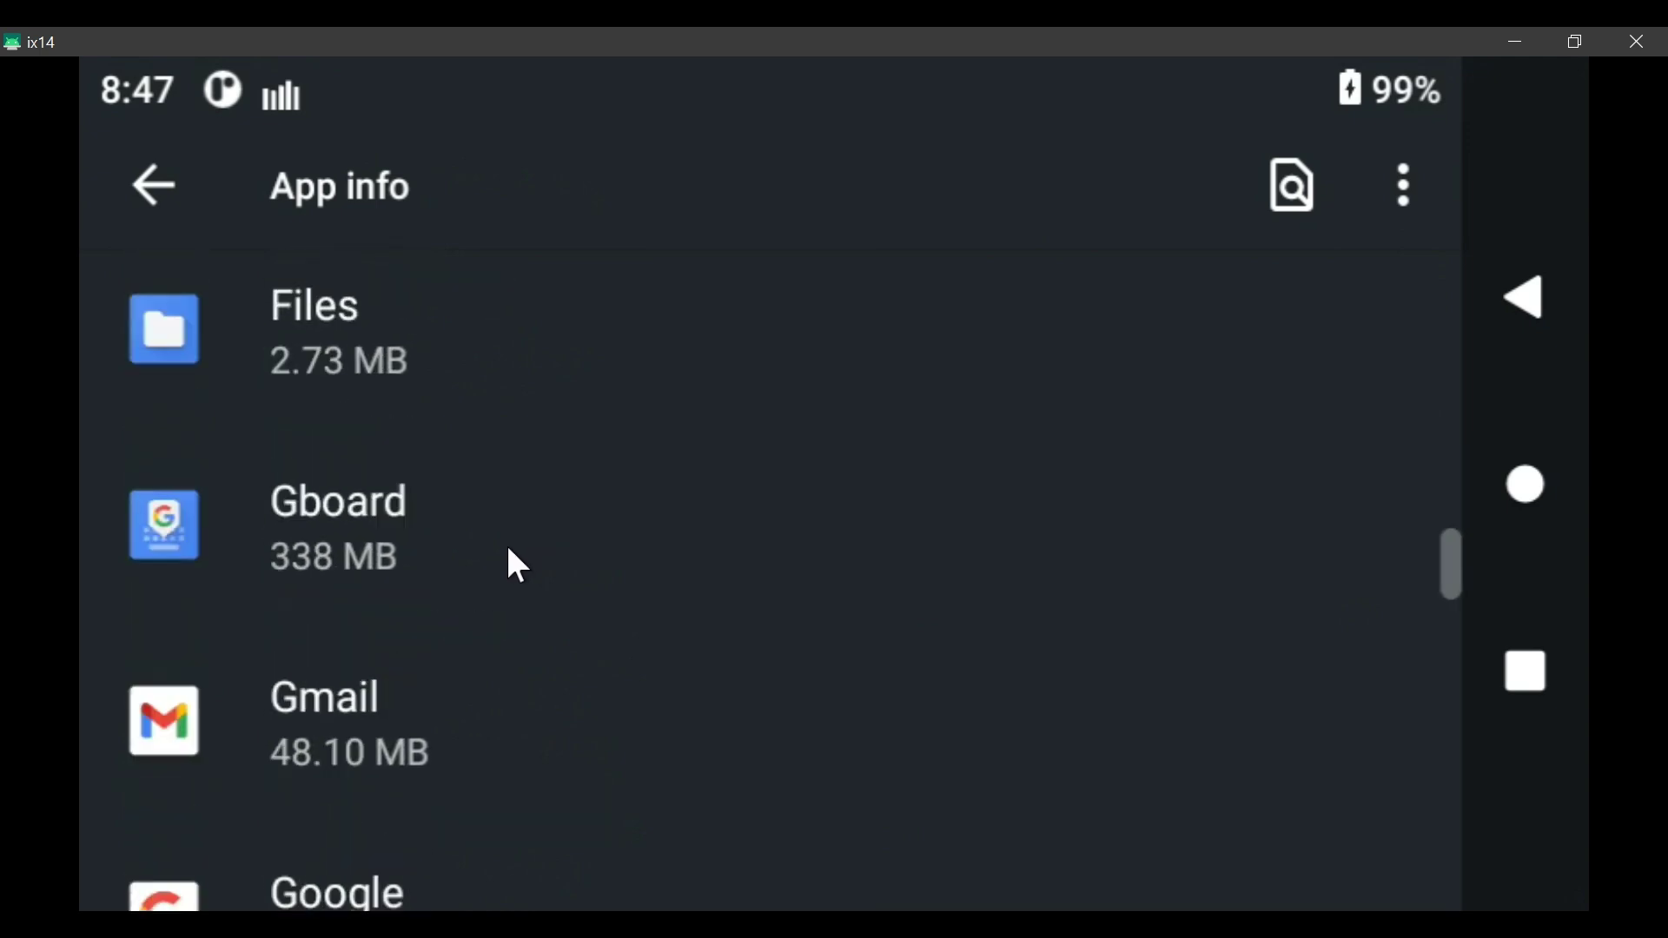
{"action": "left_click", "coordinate": [314, 520]}
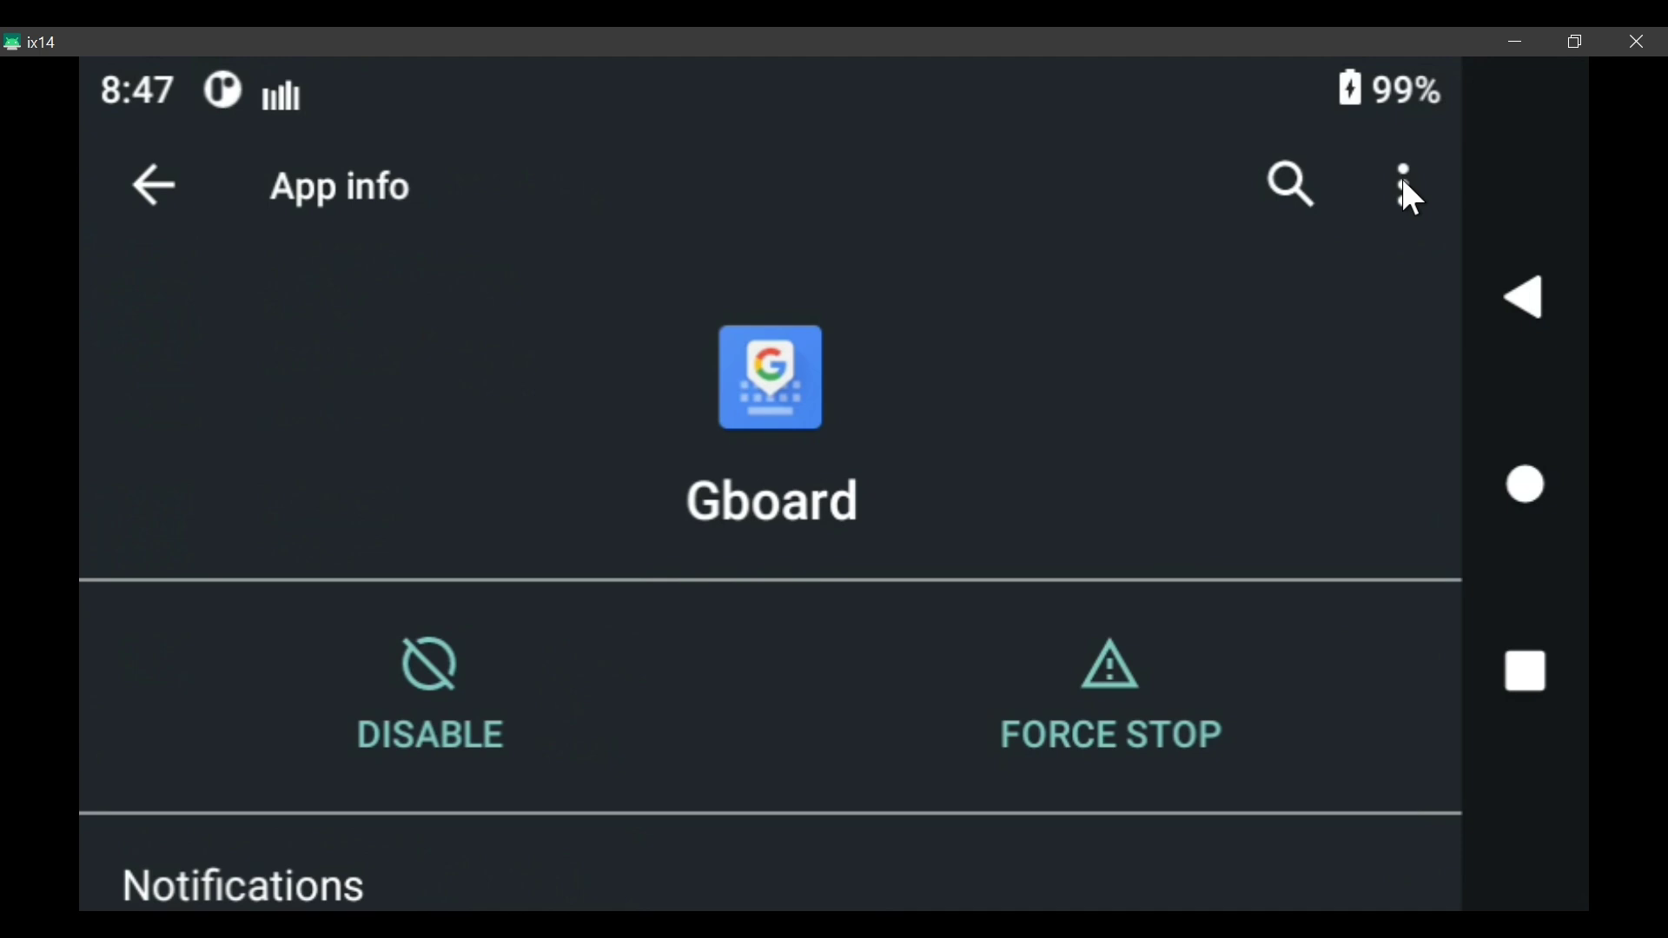
Uninstall Gboard's updates, accepting replacement with the factory version
{"action": "left_click", "coordinate": [1403, 181]}
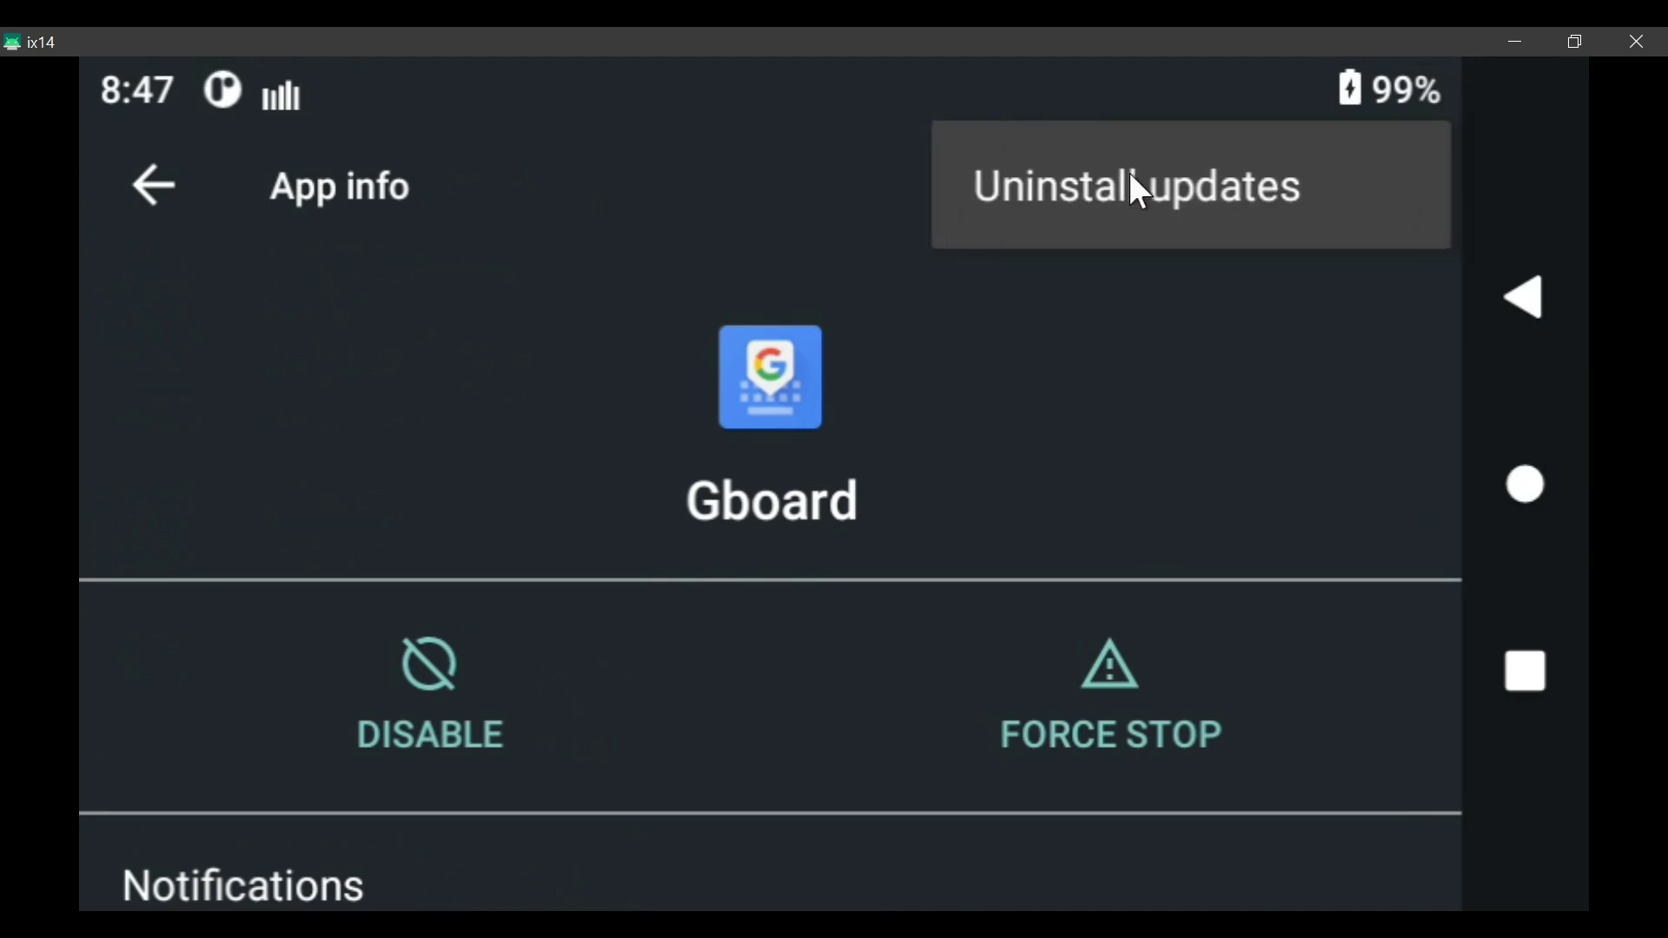
{"action": "left_click", "coordinate": [1059, 192]}
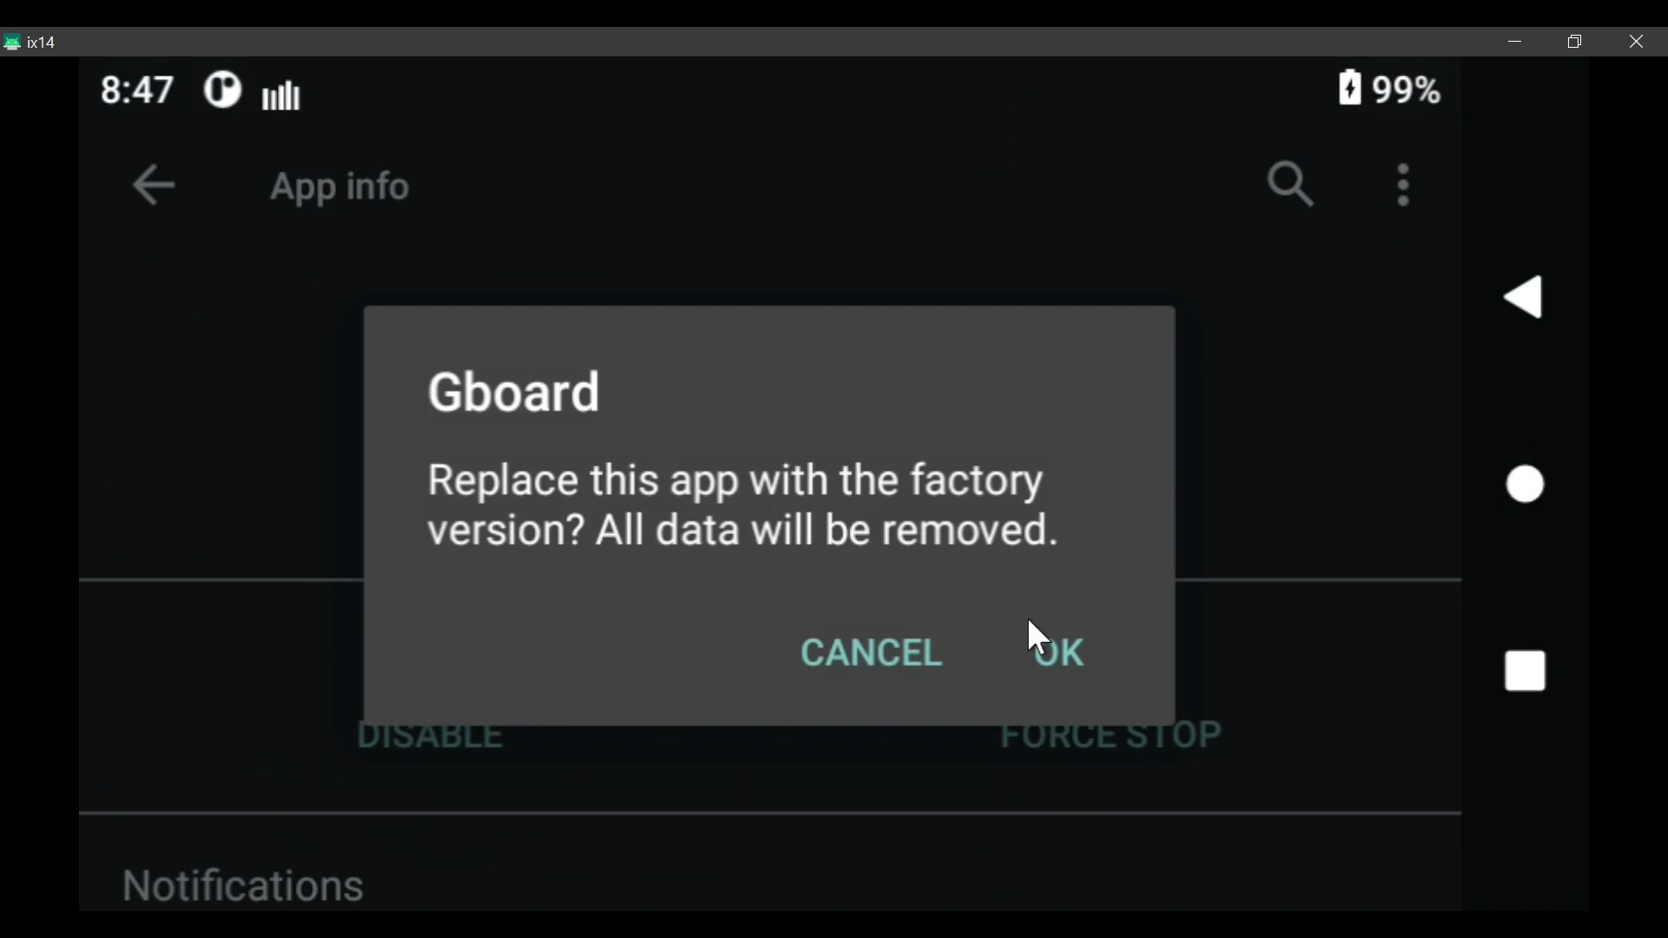
{"action": "left_click", "coordinate": [1048, 657]}
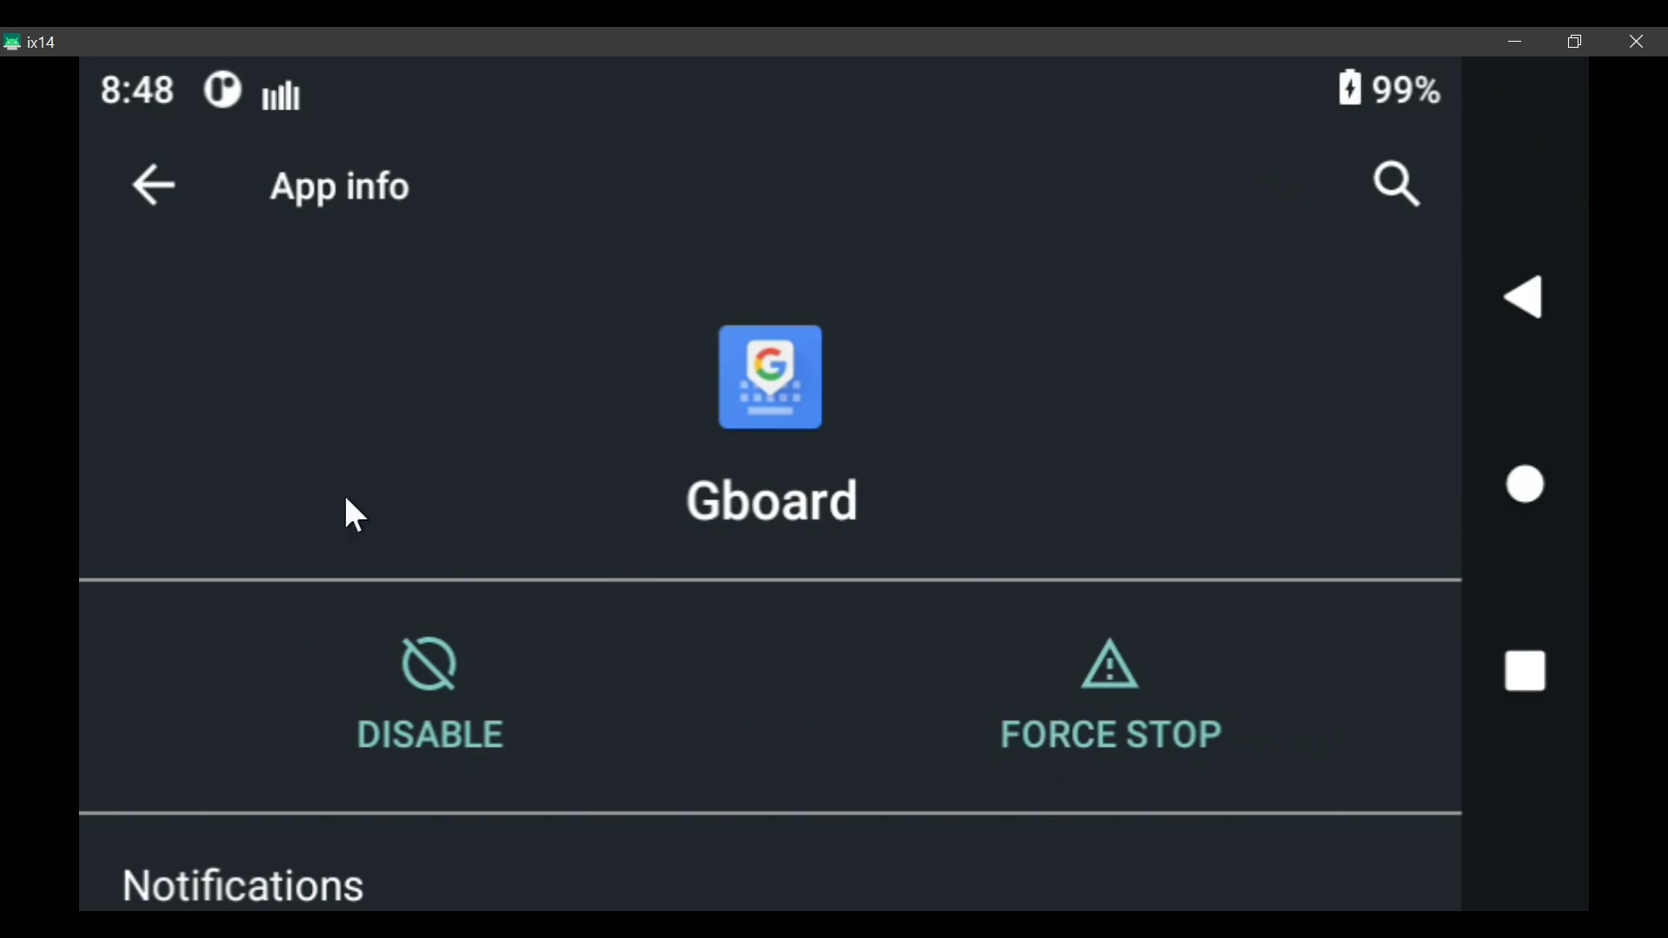
Clear Settings from recent apps so none remain, then return home
{"action": "left_click", "coordinate": [155, 189]}
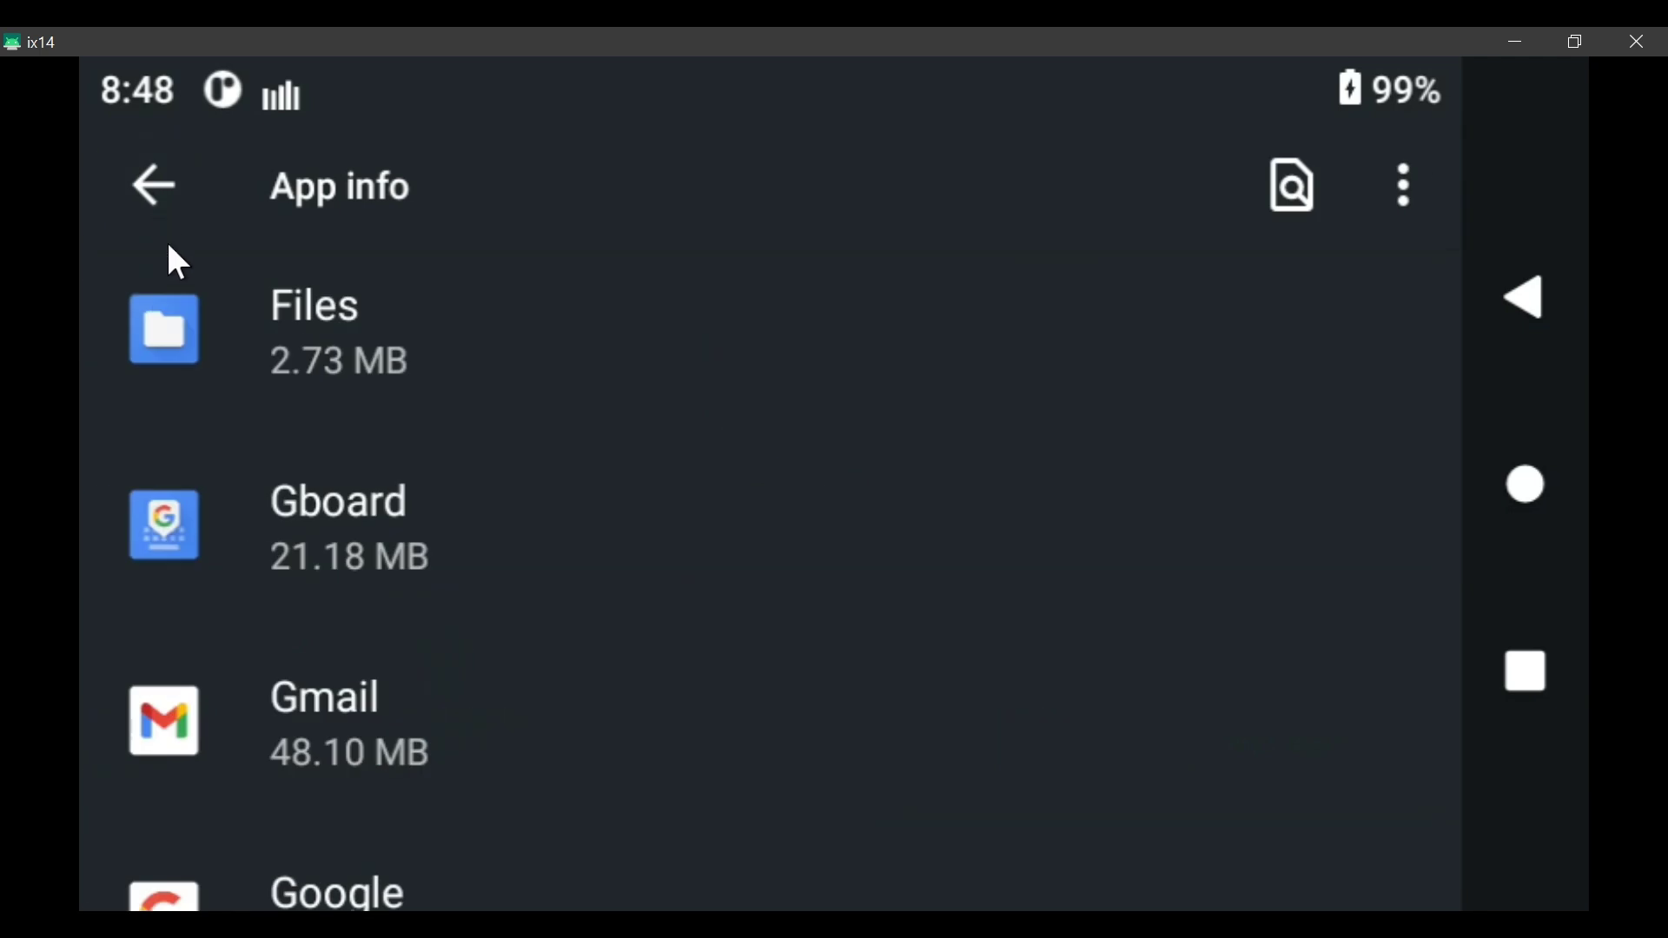
{"action": "left_click", "coordinate": [1530, 685]}
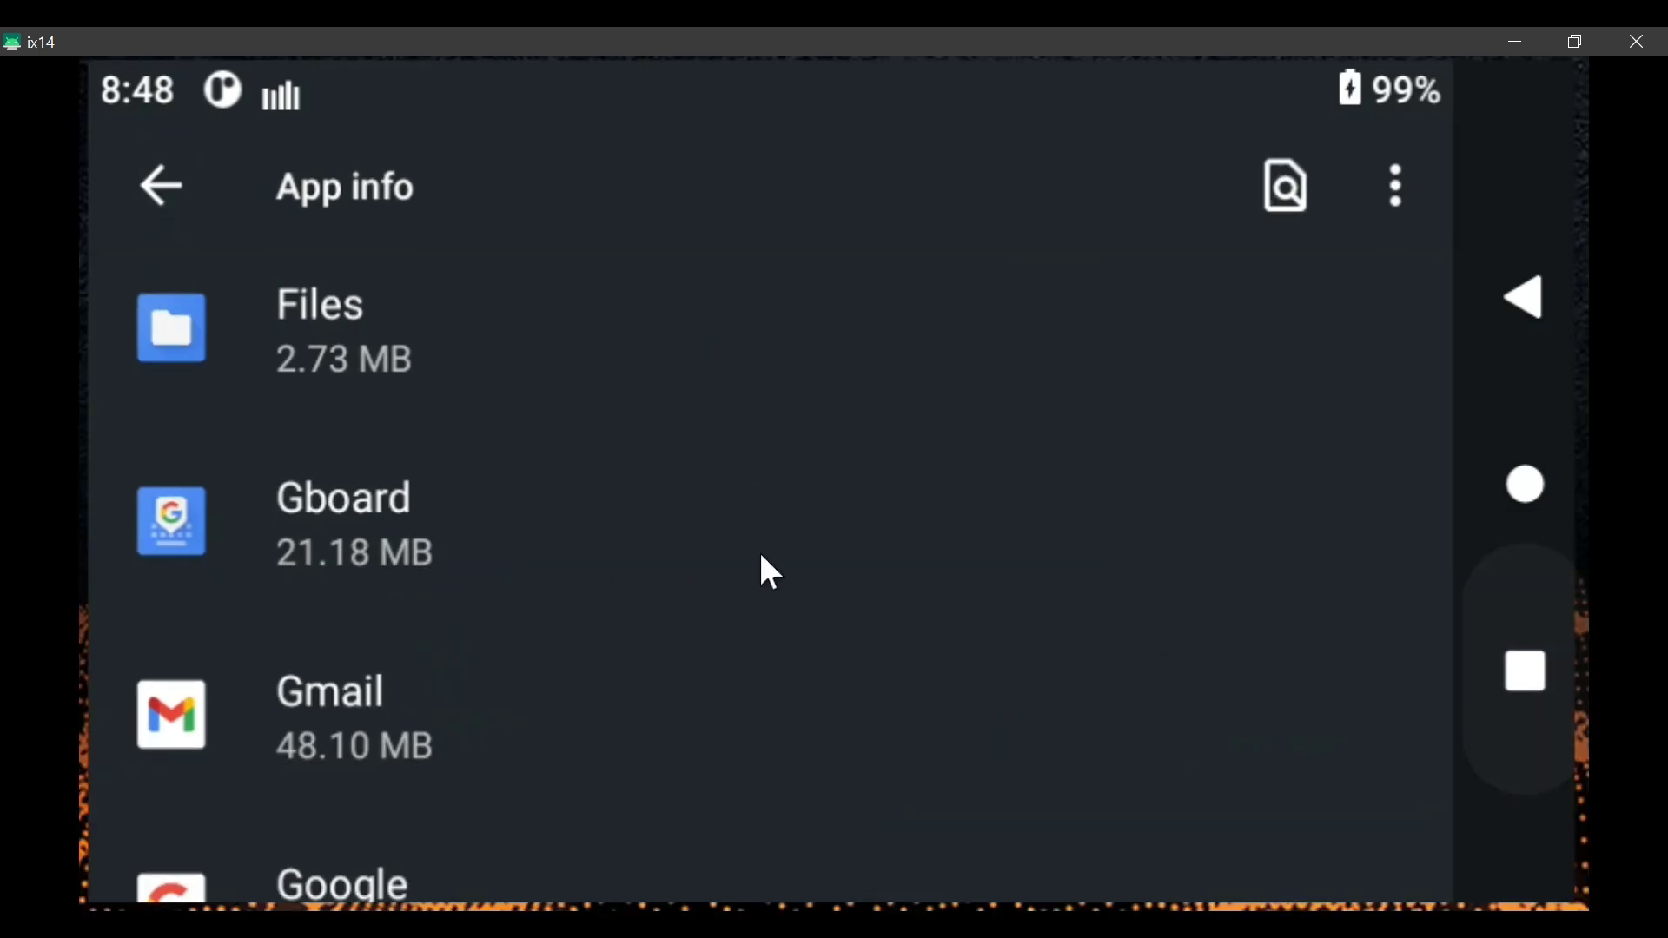
{"action": "left_click_drag", "start_coordinate": [788, 577], "coordinate": [829, 33]}
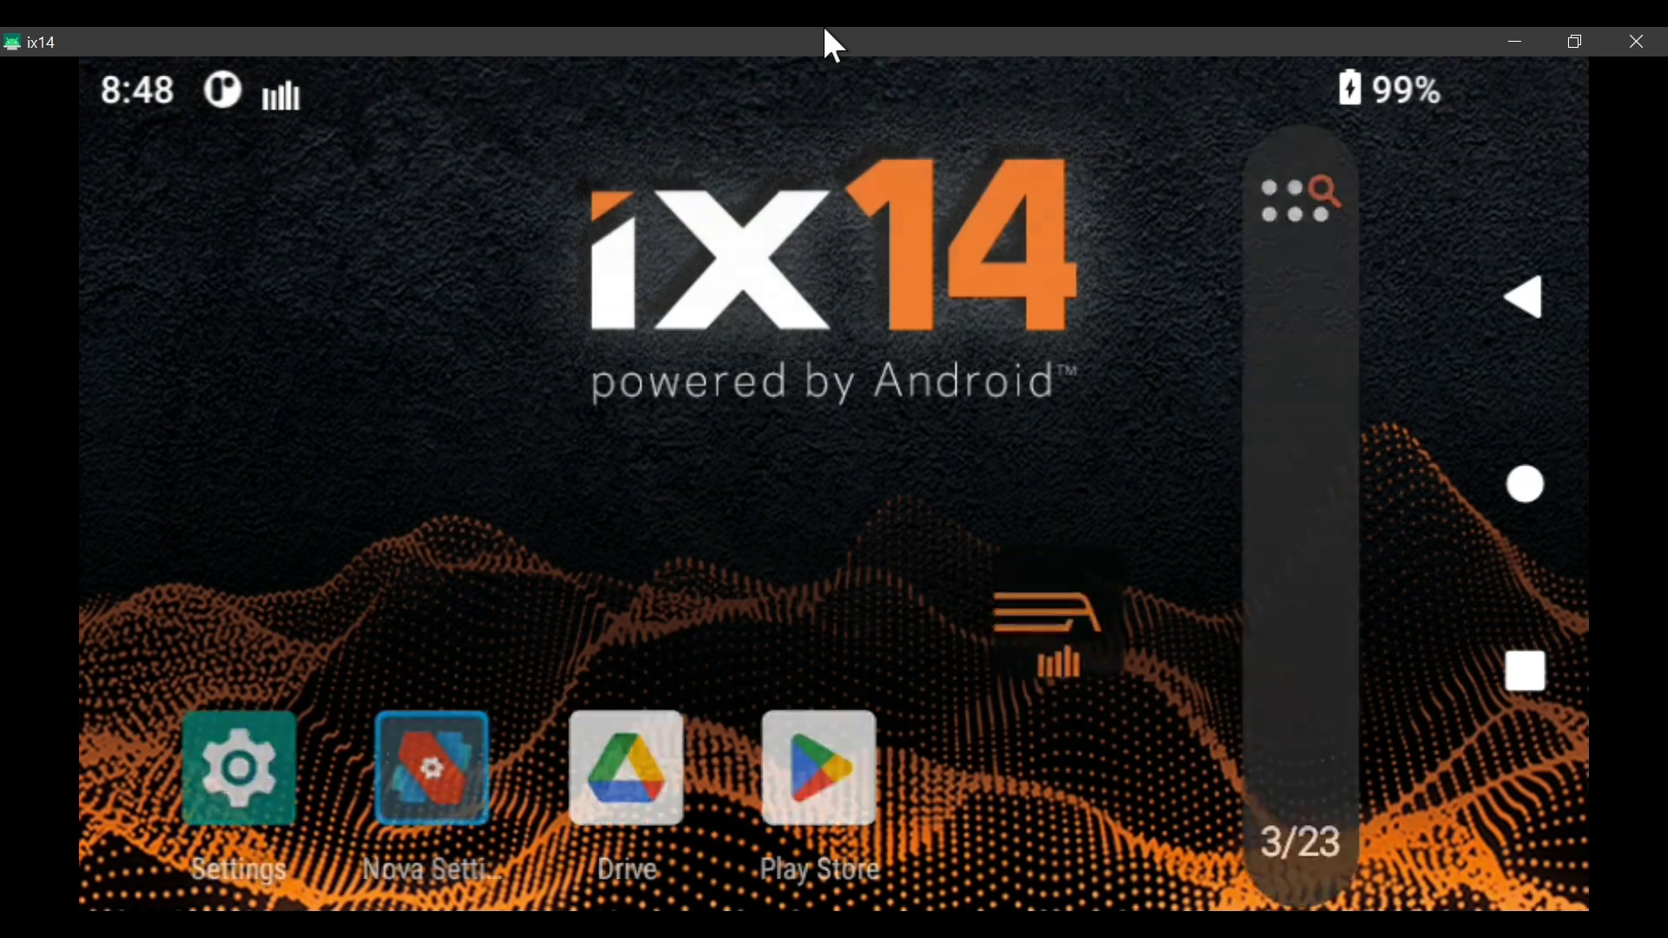
{"action": "left_click", "coordinate": [1538, 680]}
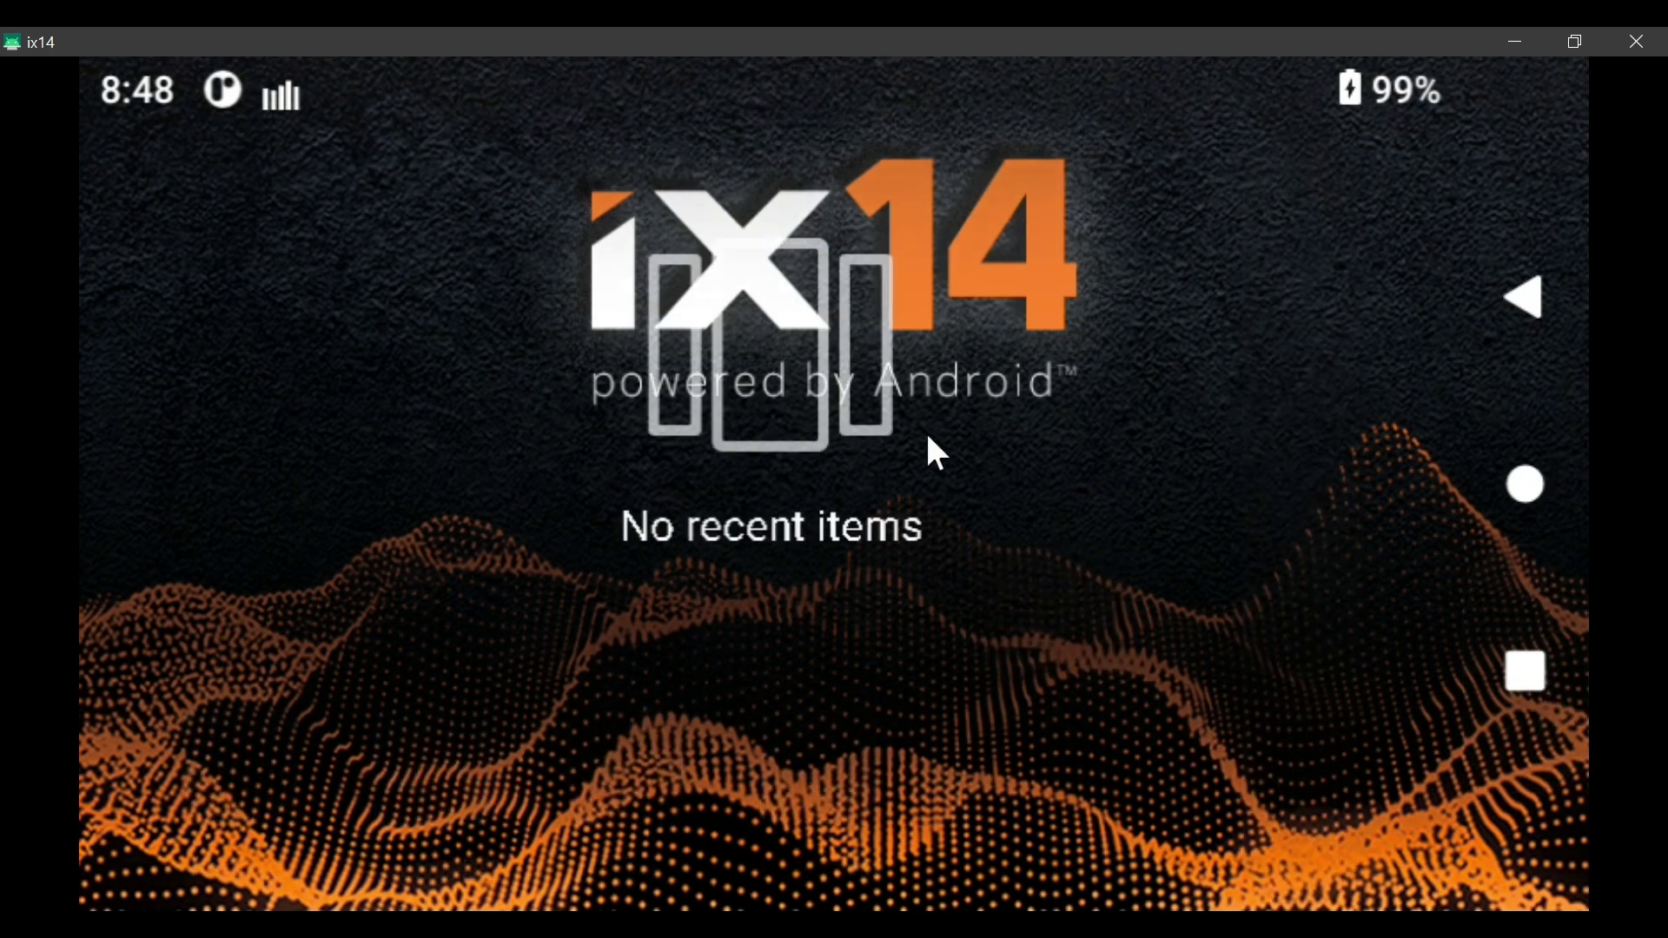
{"action": "left_click", "coordinate": [1520, 483]}
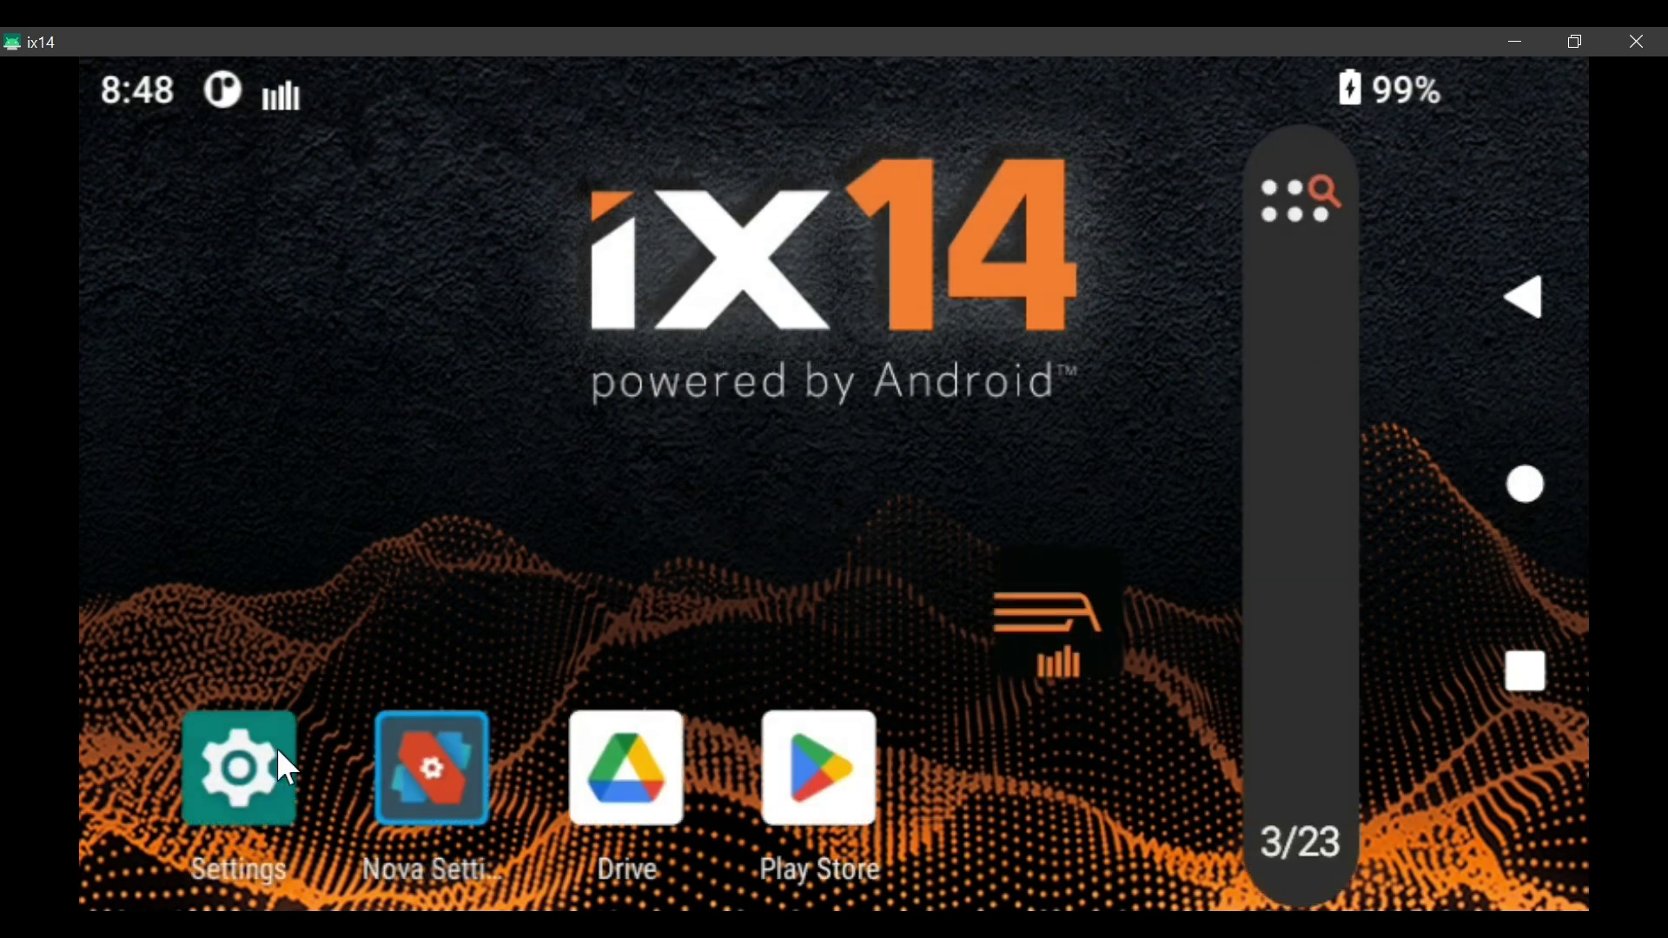
Confirm Gboard's Advanced details show version 10.3.05.356487417-release-arm64-v8a, then back out to Apps & notifications
{"action": "left_click", "coordinate": [245, 782]}
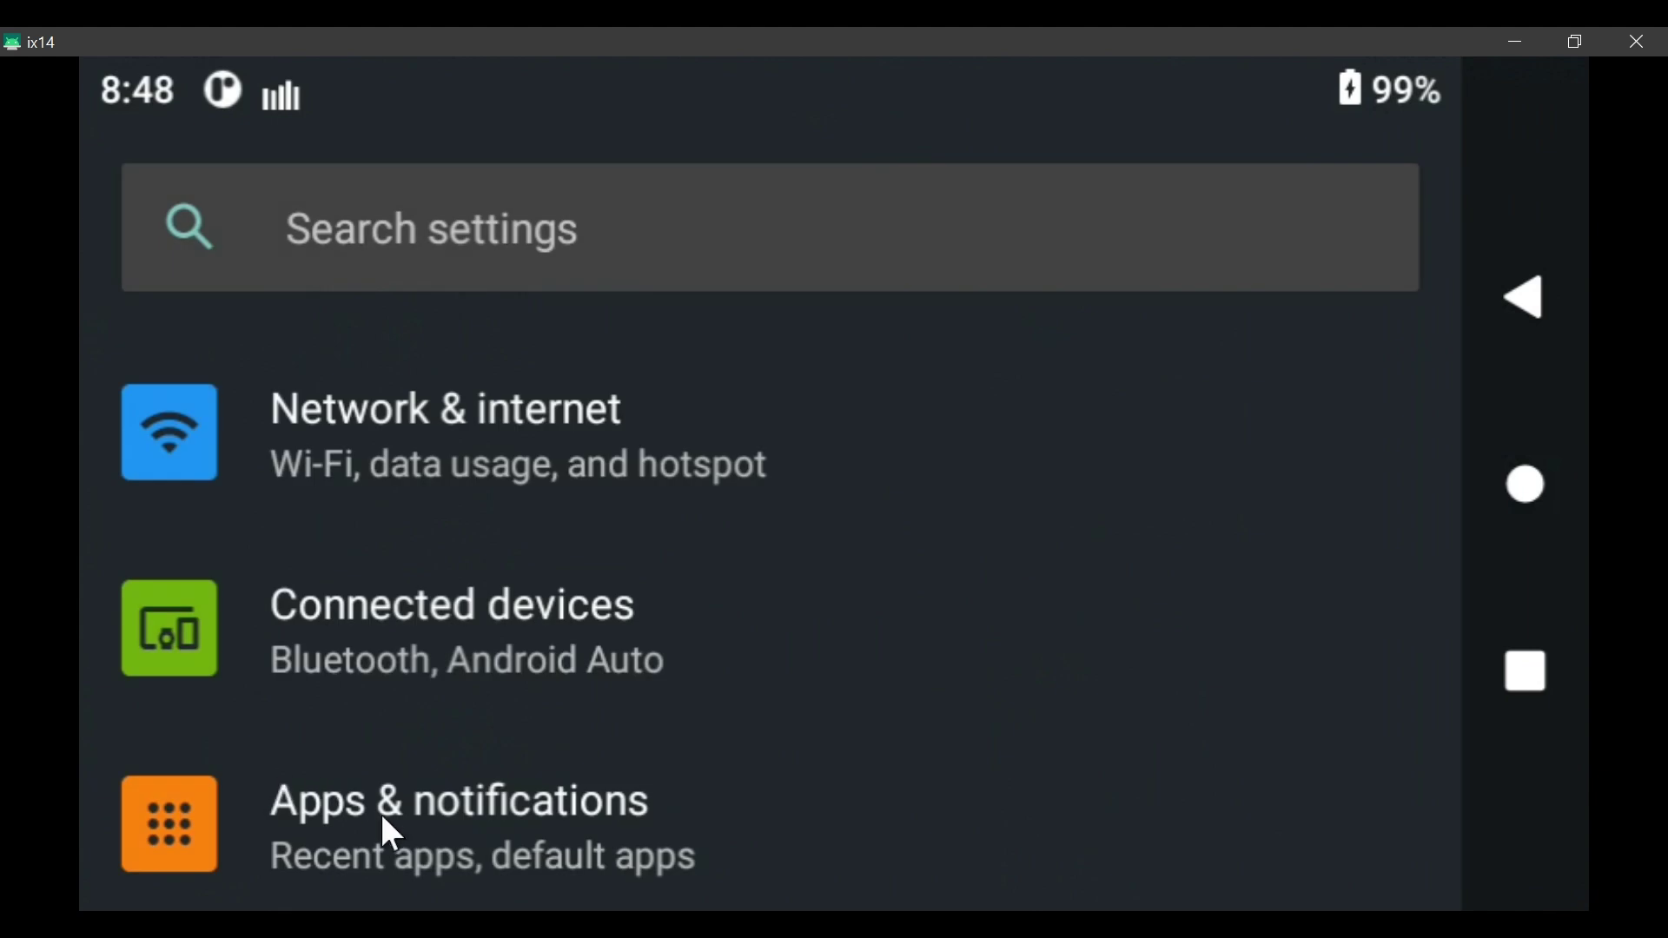
{"action": "left_click", "coordinate": [384, 816]}
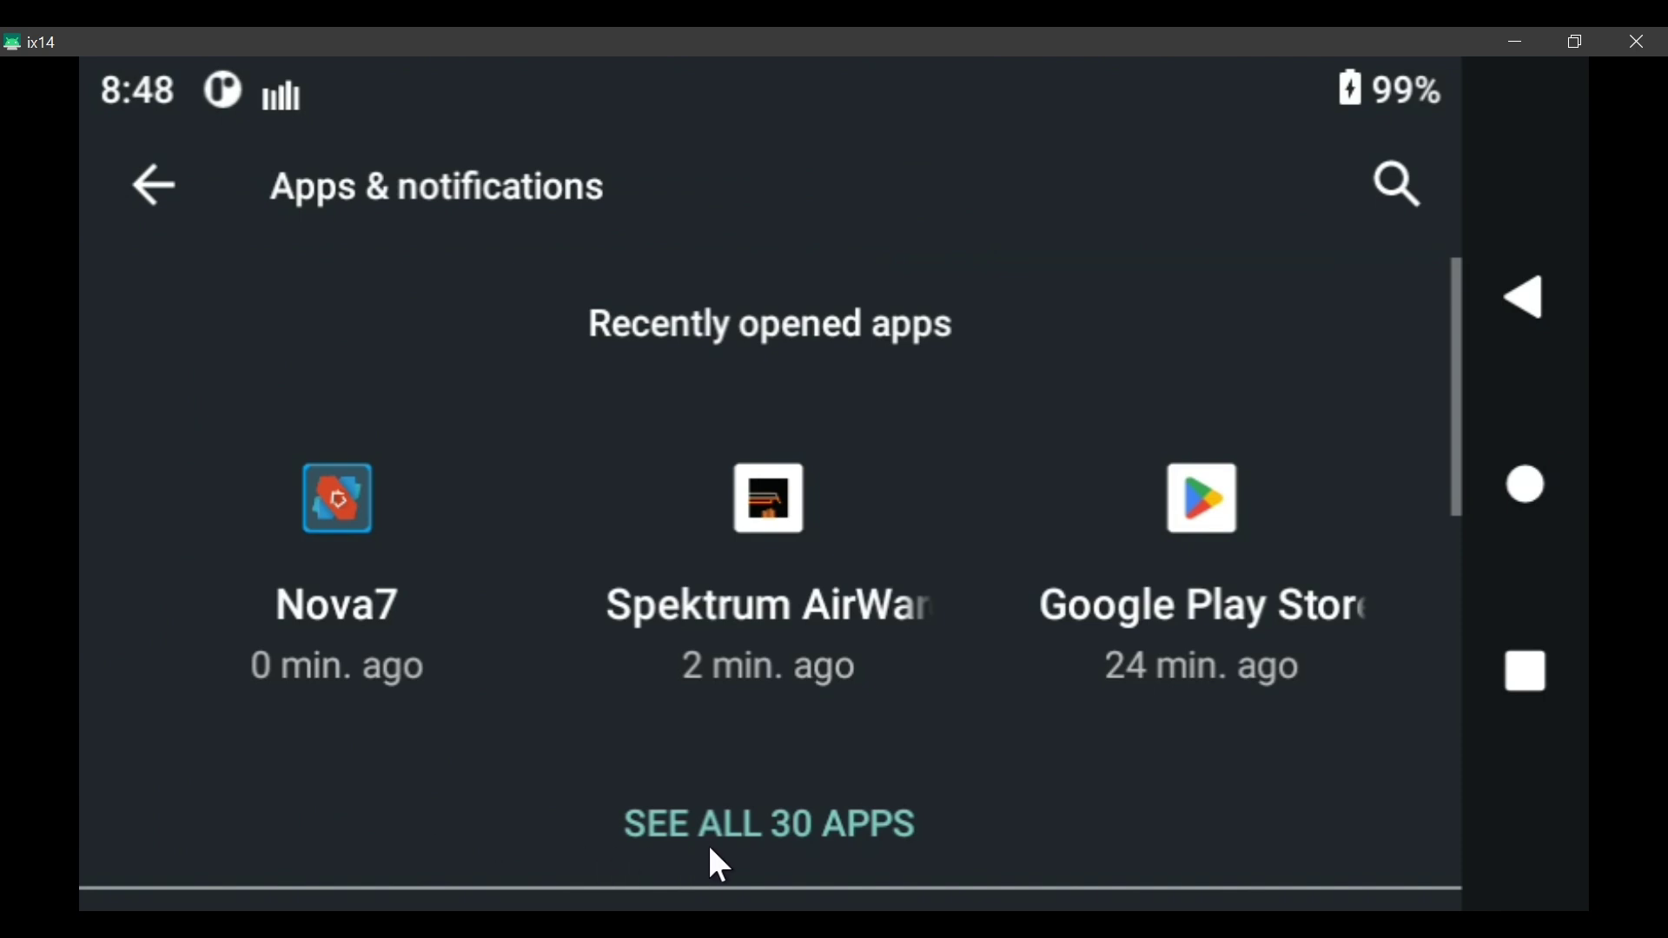
{"action": "left_click", "coordinate": [737, 835]}
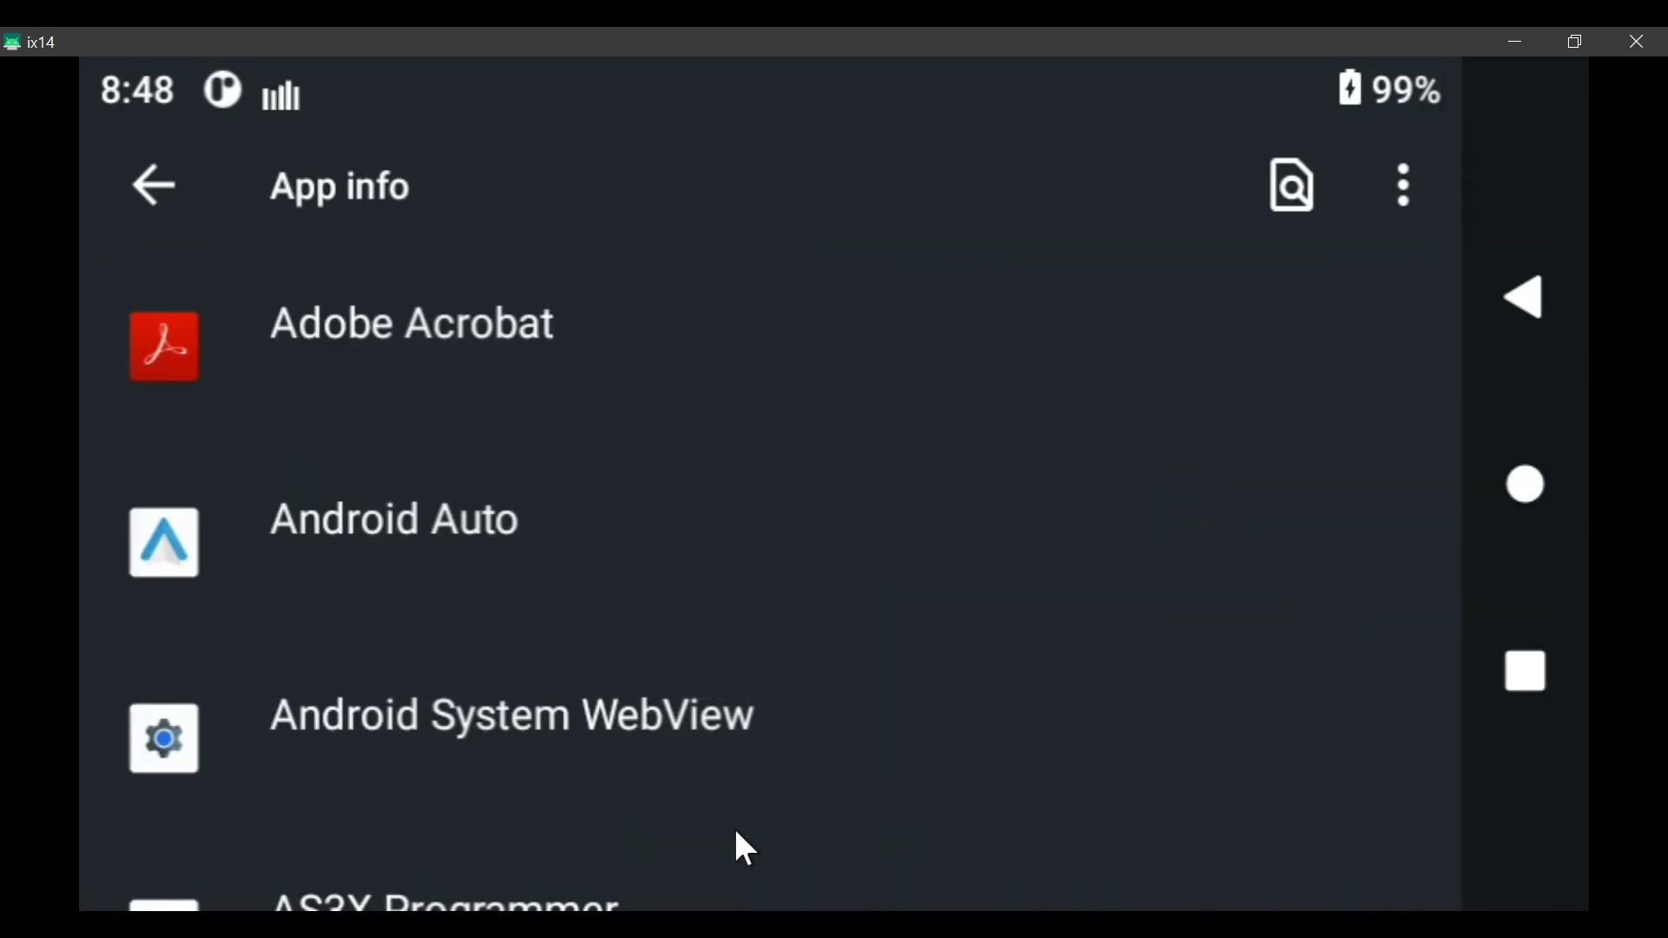
{"action": "scroll", "coordinate": [488, 459], "scroll_direction": "down", "scroll_amount": 10}
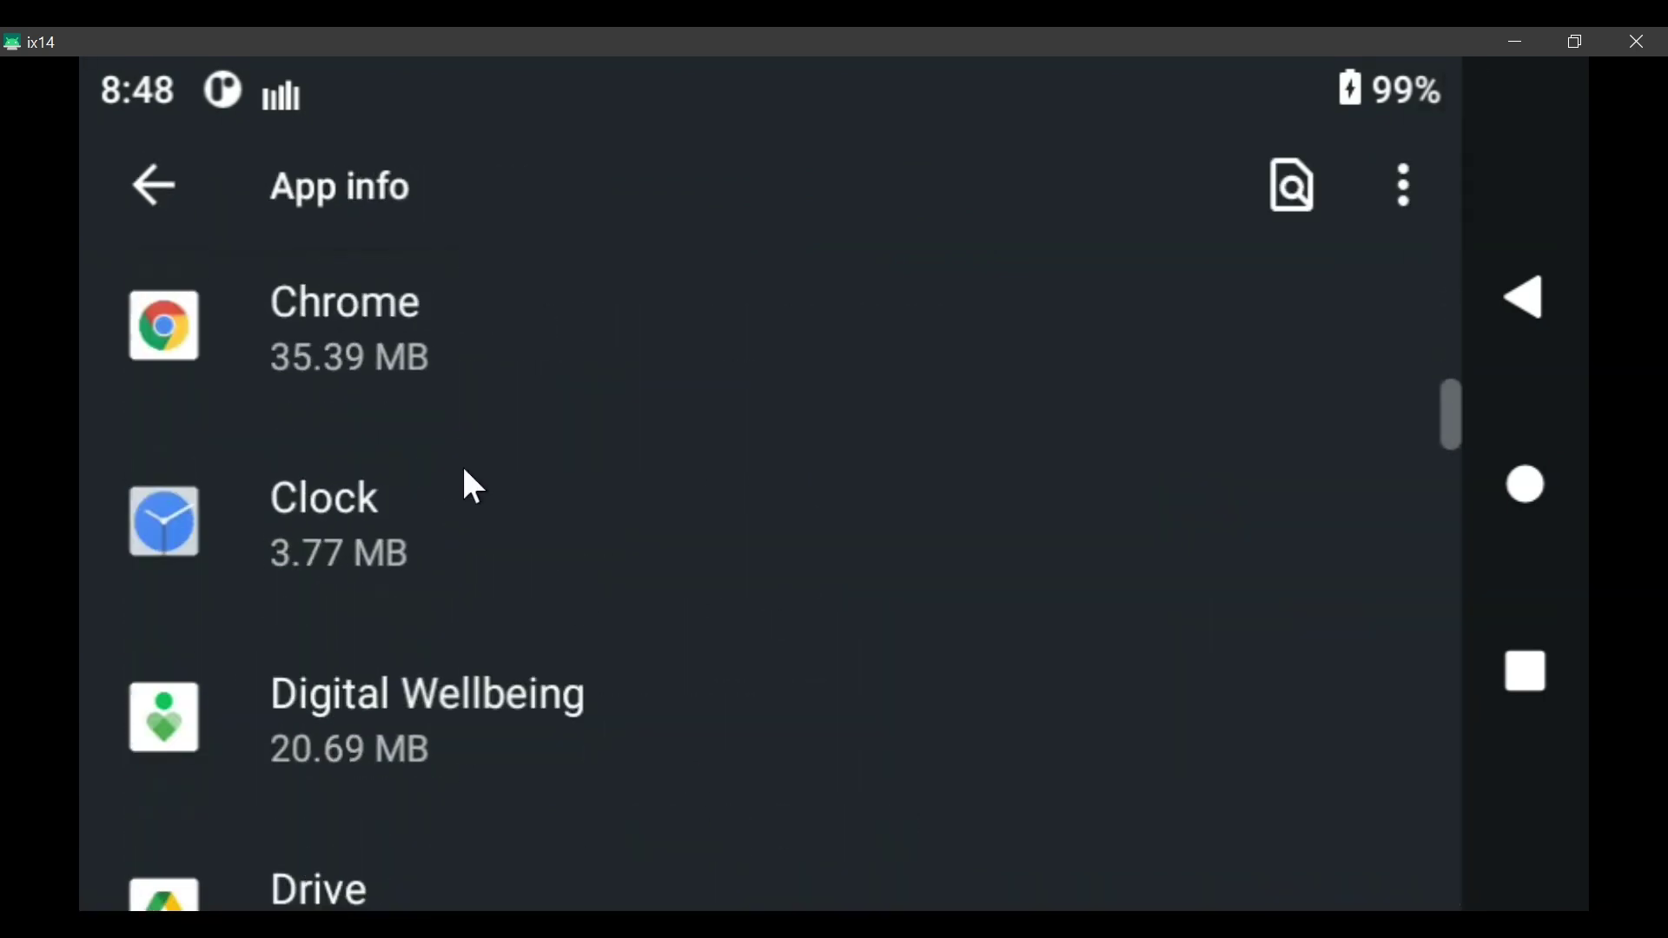
{"action": "scroll", "coordinate": [460, 473], "scroll_direction": "down", "scroll_amount": 5}
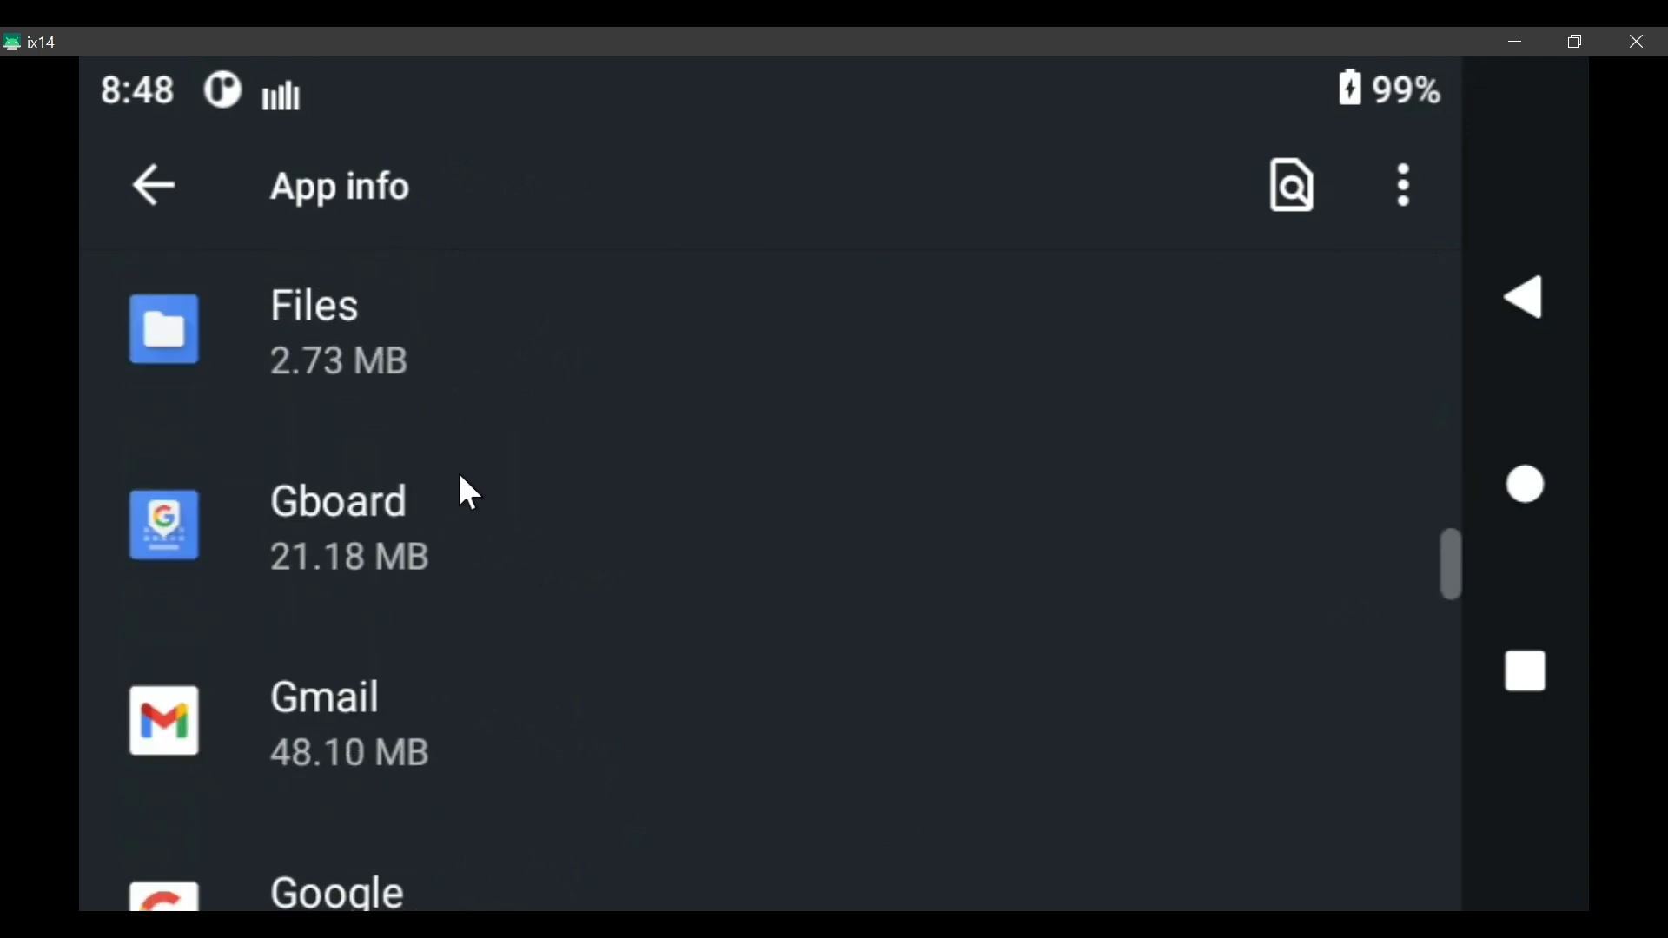
{"action": "left_click", "coordinate": [317, 514]}
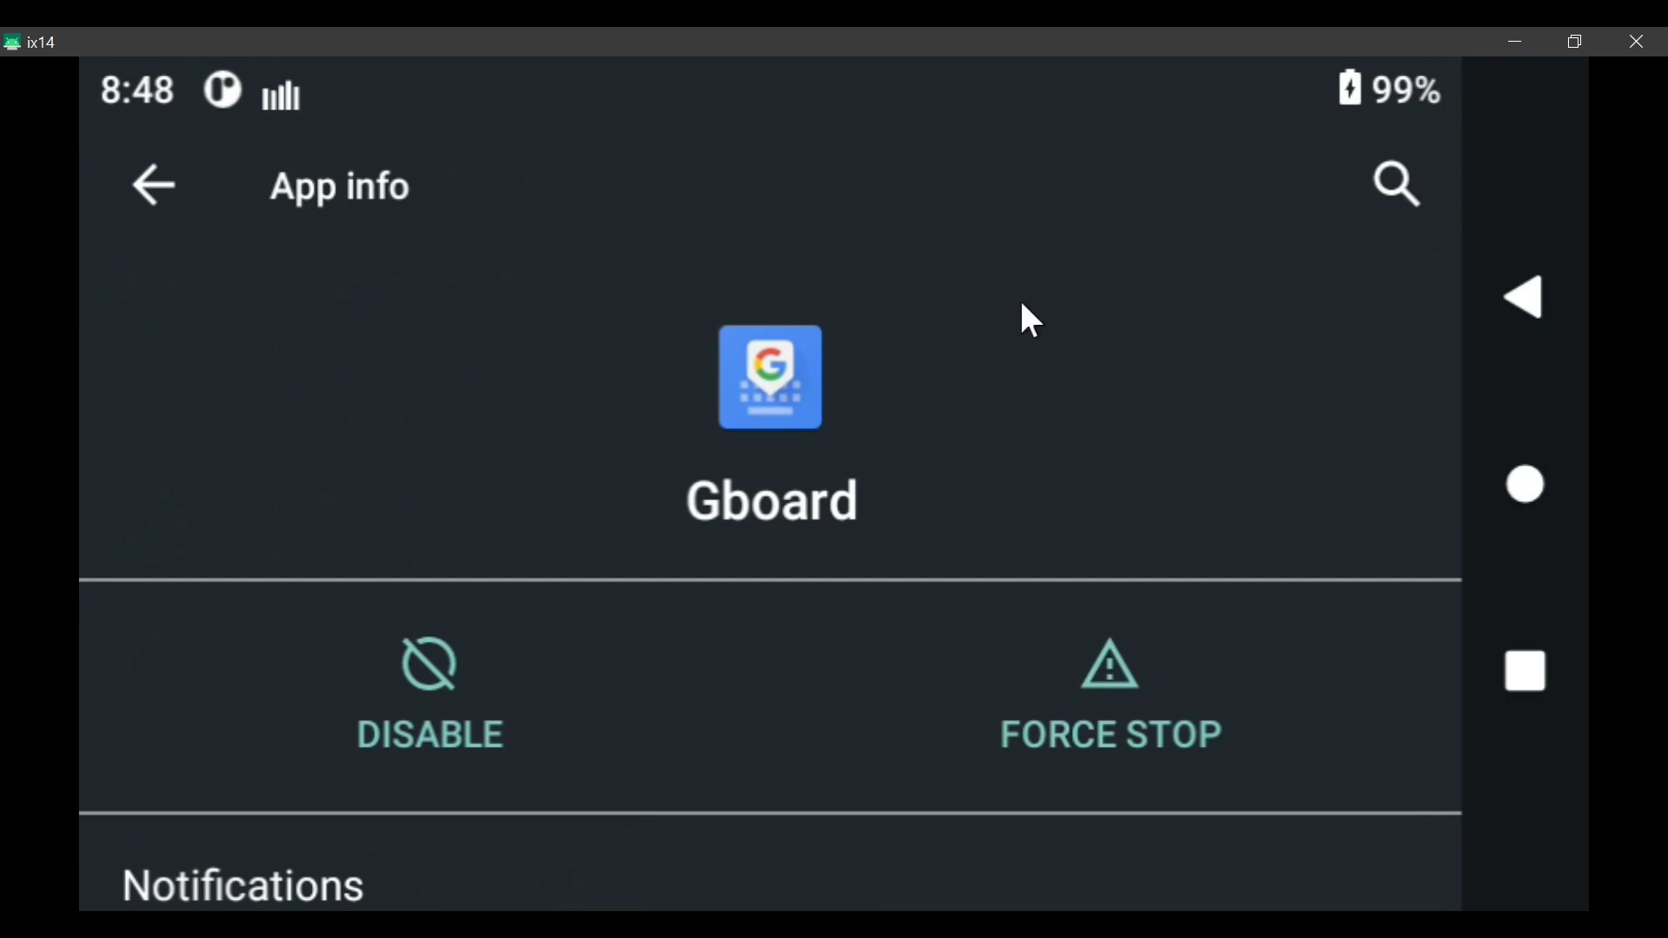
{"action": "scroll", "coordinate": [782, 335], "scroll_direction": "down", "scroll_amount": 3}
{"action": "scroll", "coordinate": [731, 334], "scroll_direction": "down", "scroll_amount": 3}
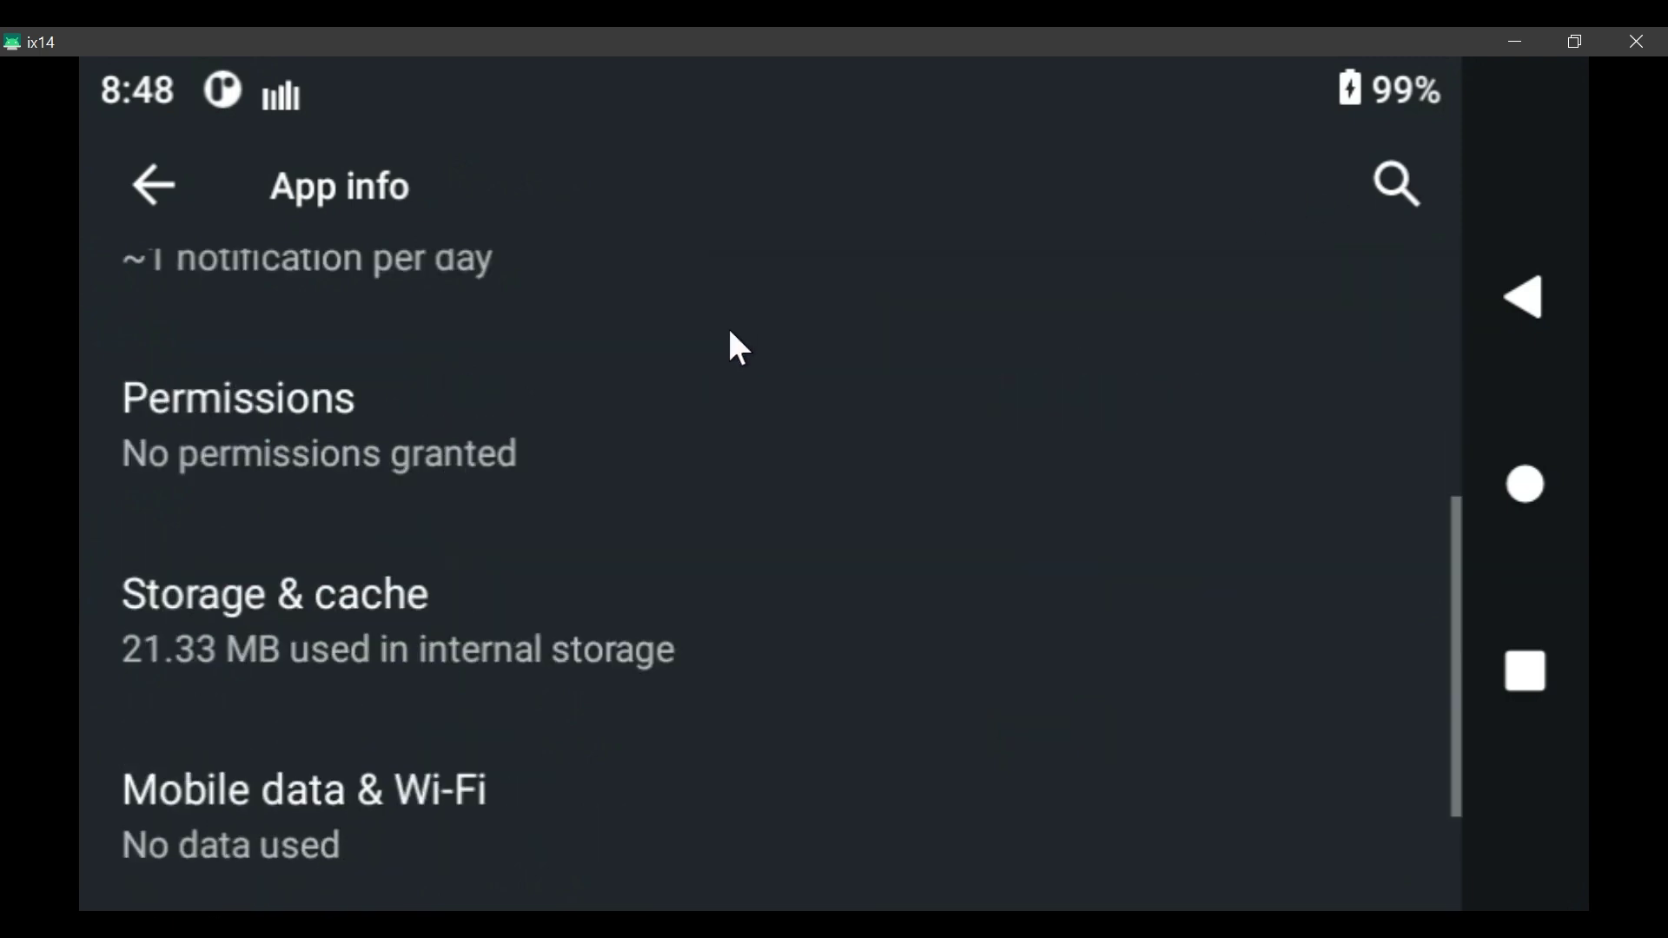
{"action": "scroll", "coordinate": [729, 331], "scroll_direction": "down", "scroll_amount": 2}
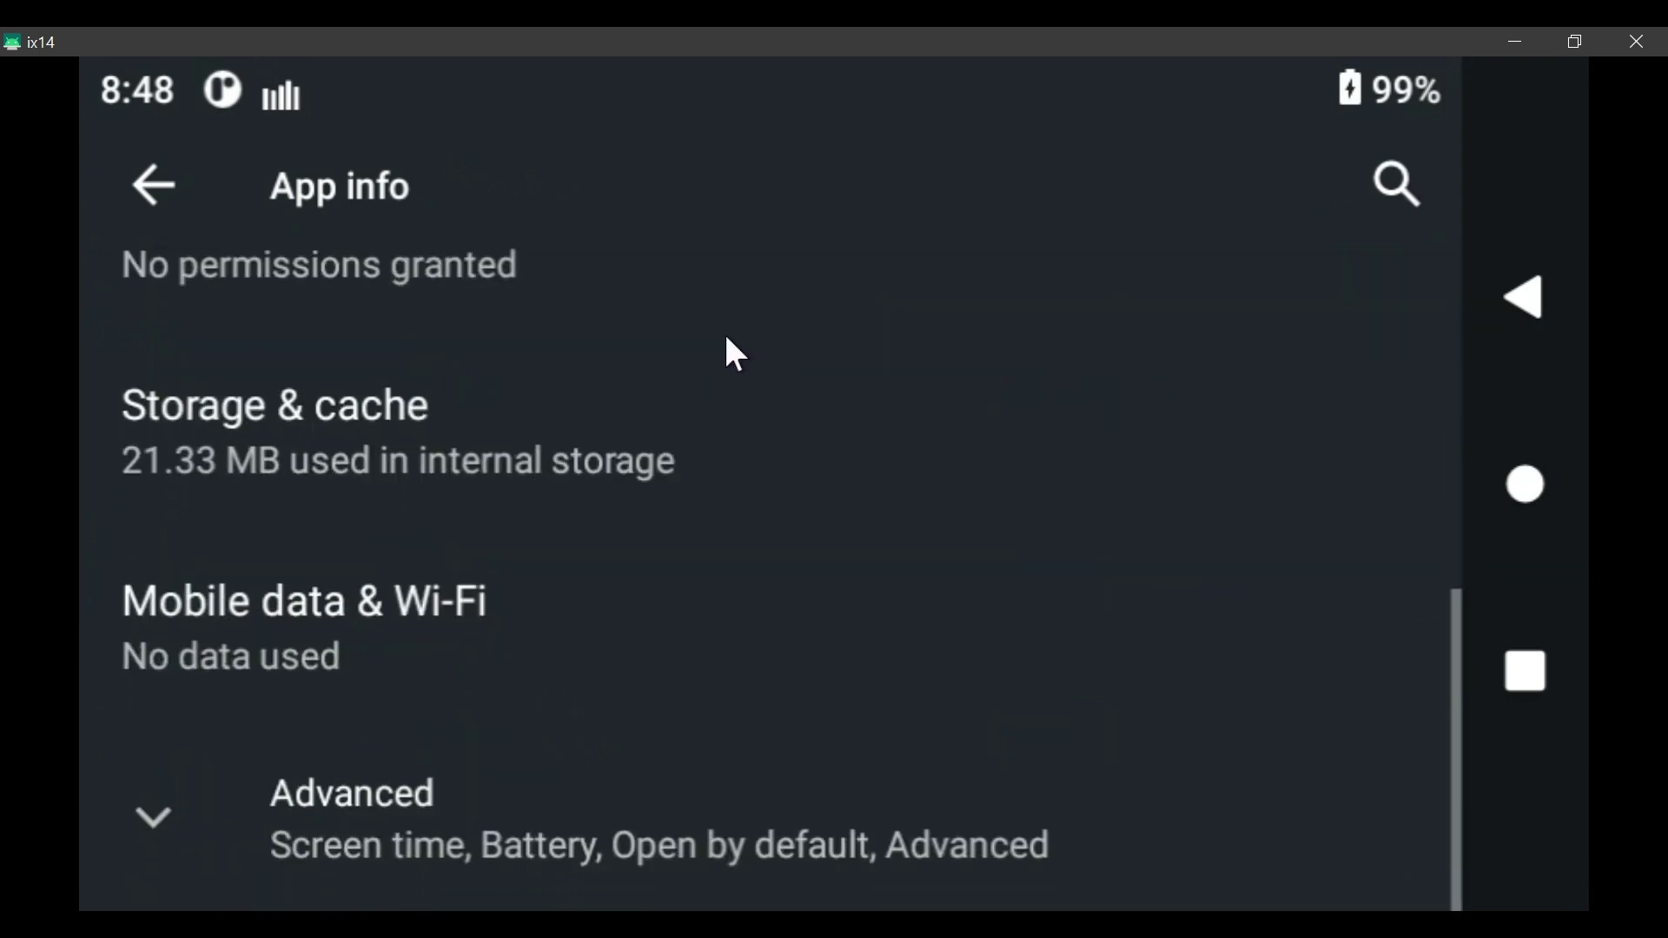
{"action": "left_click", "coordinate": [365, 812]}
{"action": "scroll", "coordinate": [868, 402], "scroll_direction": "down", "scroll_amount": 5}
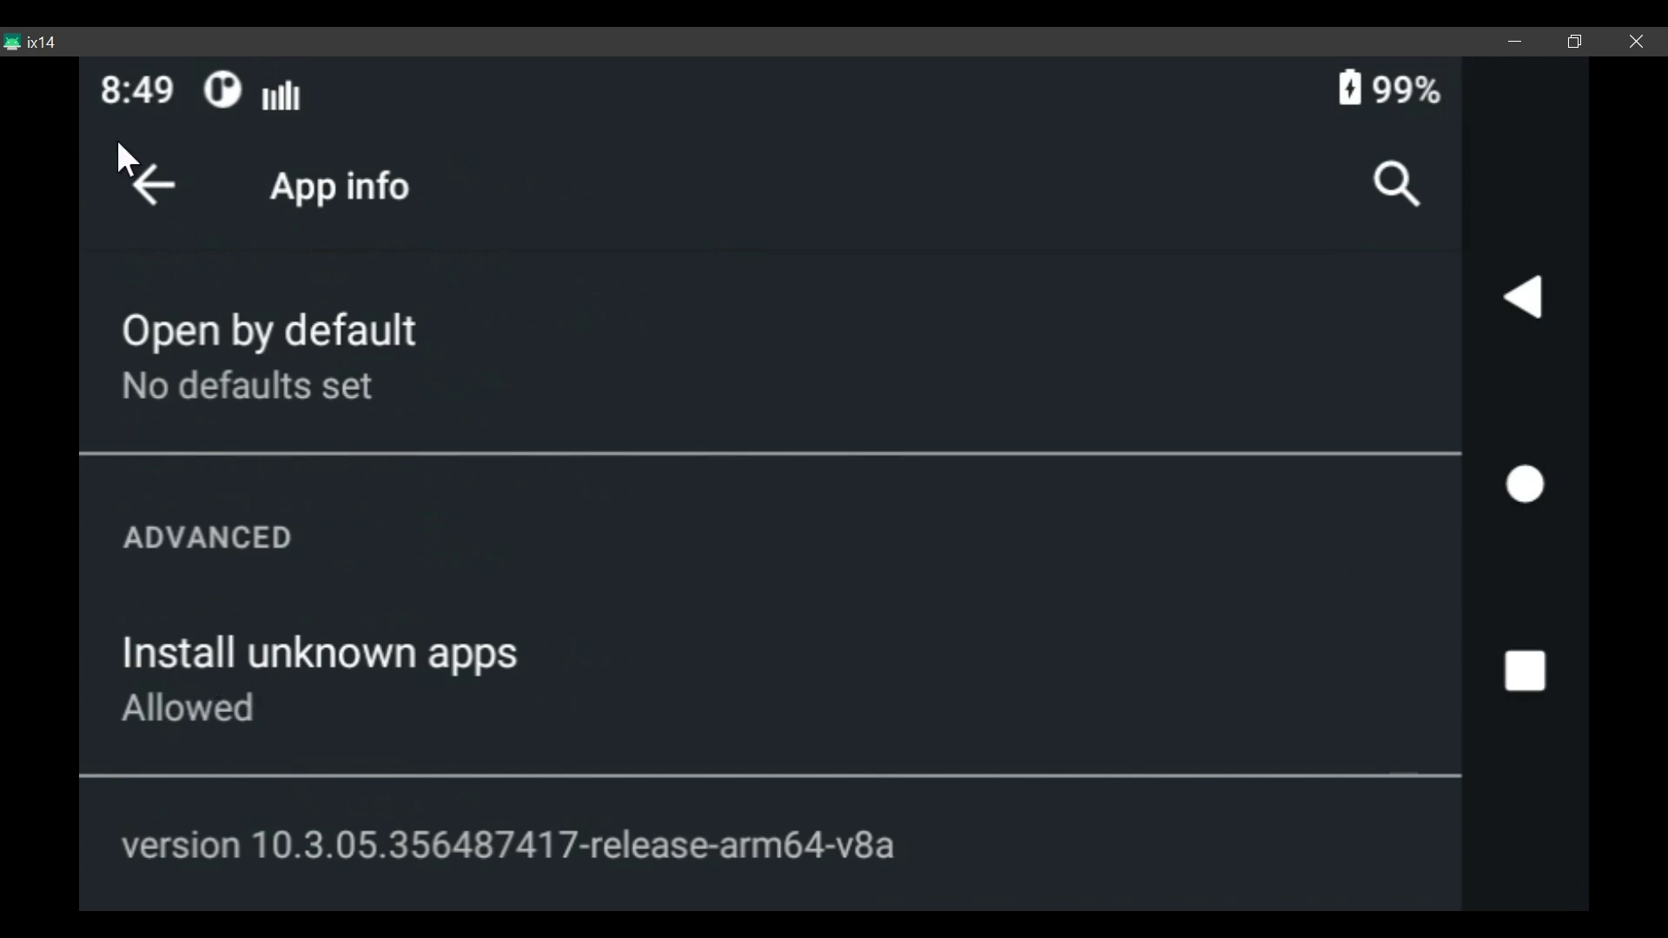
{"action": "left_click", "coordinate": [150, 186]}
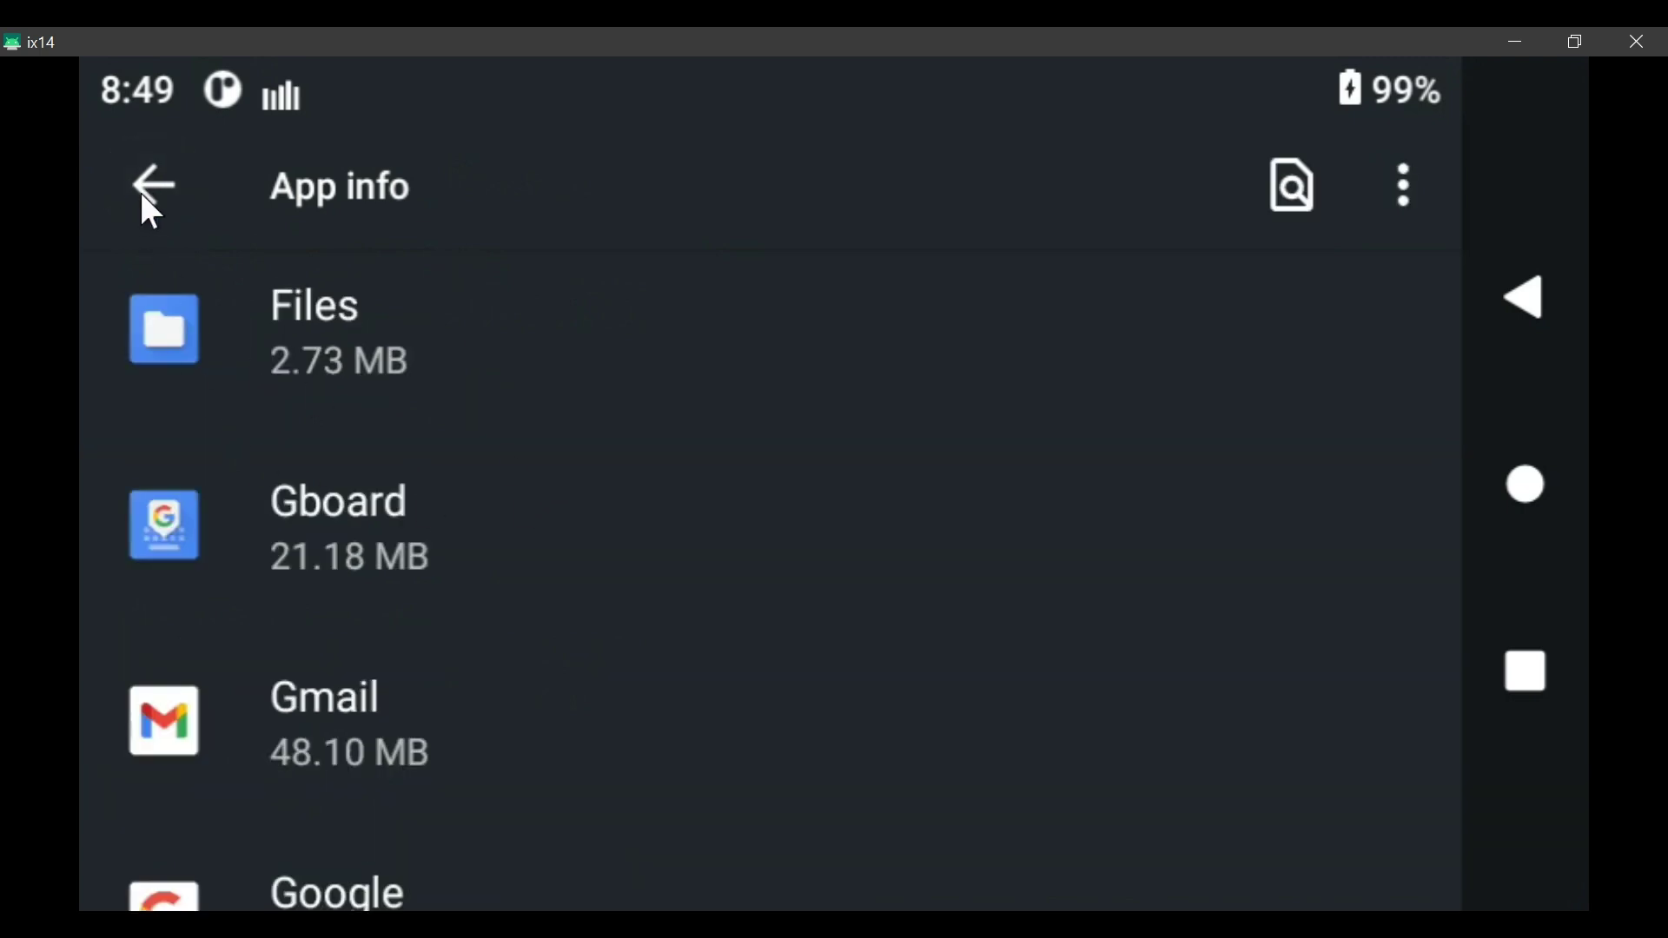
{"action": "left_click", "coordinate": [148, 182]}
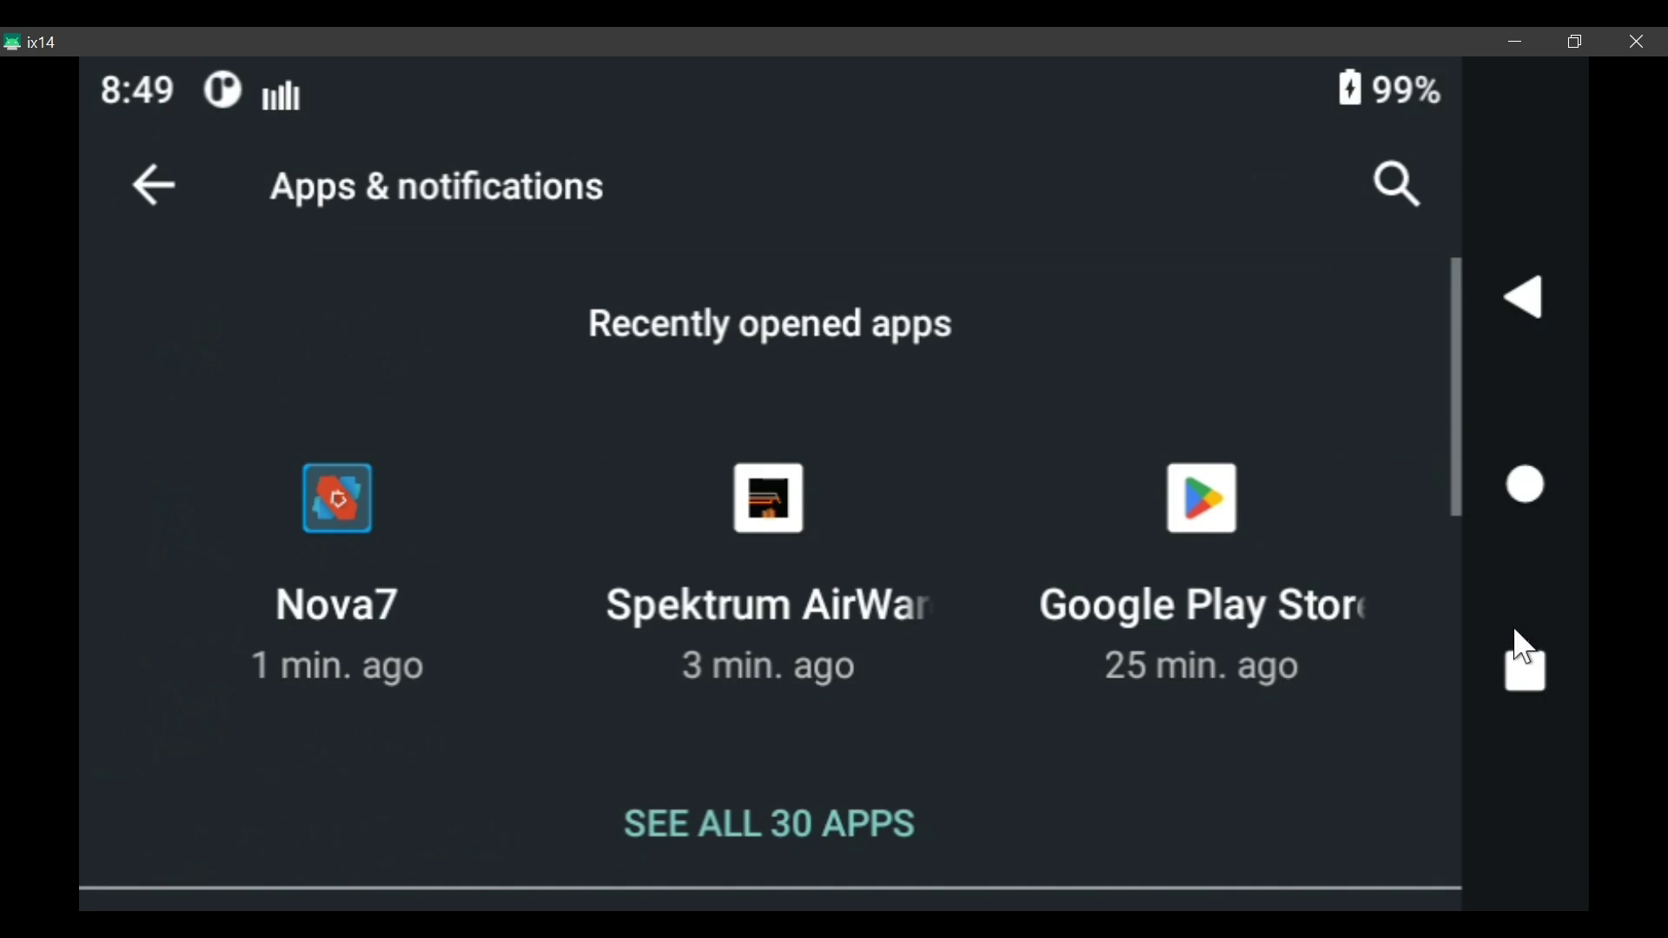
Close Settings from recents and start editing the Motor timer's name in AirWare
{"action": "left_click", "coordinate": [1525, 669]}
{"action": "left_click_drag", "start_coordinate": [767, 539], "coordinate": [786, 59]}
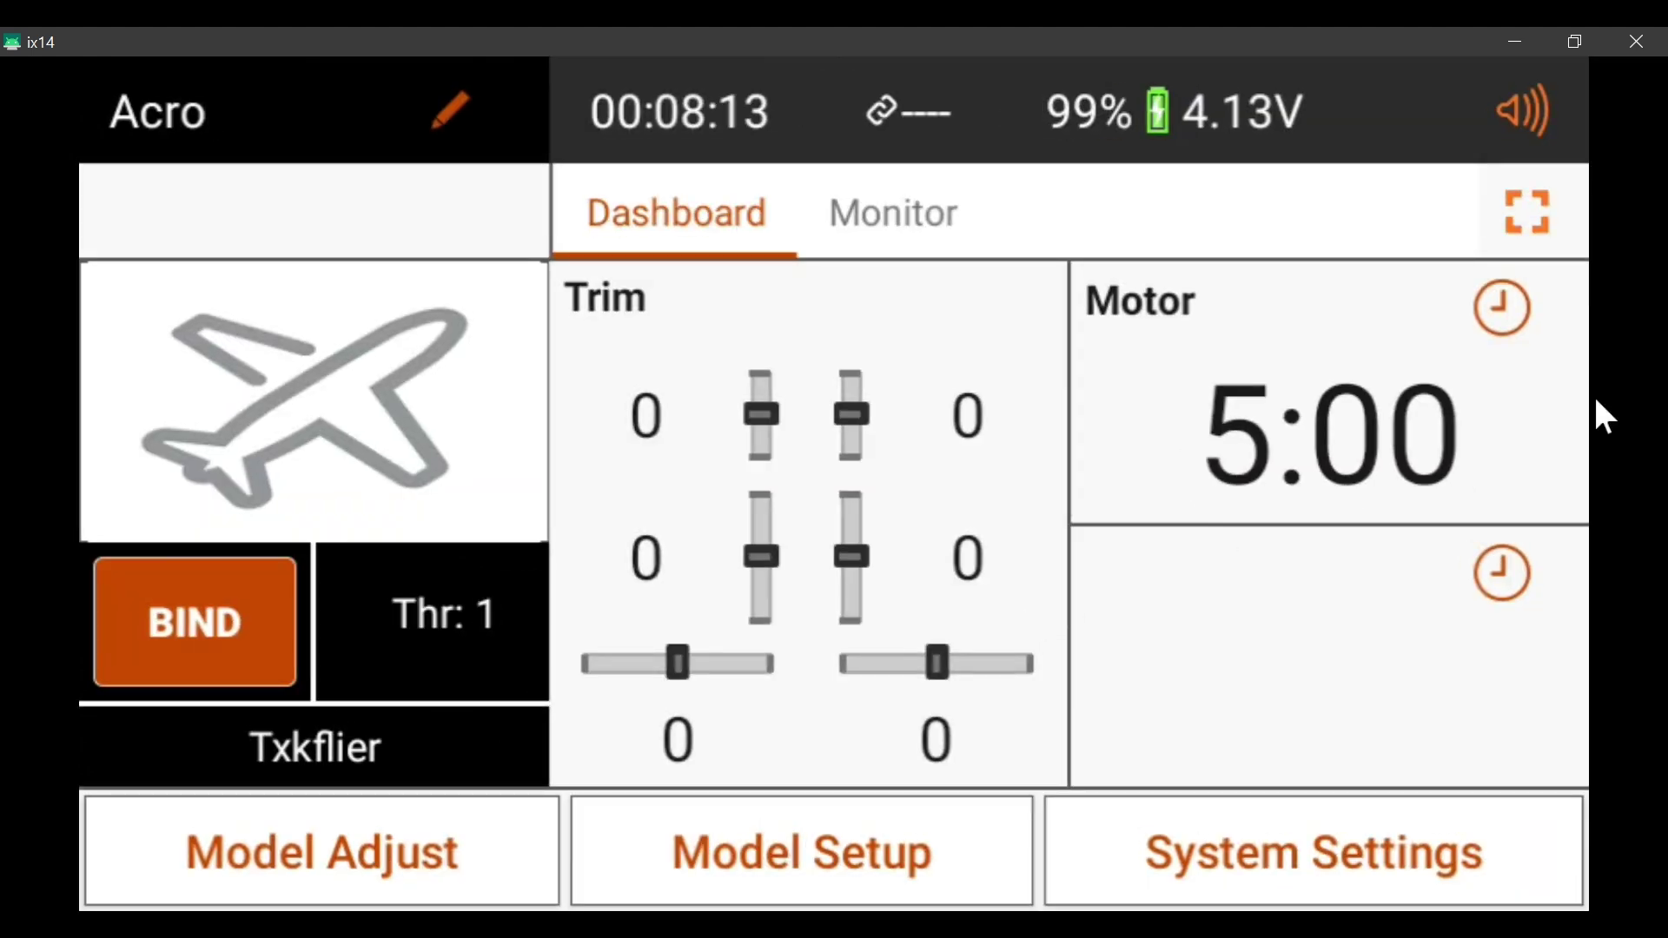
{"action": "left_click", "coordinate": [1503, 308]}
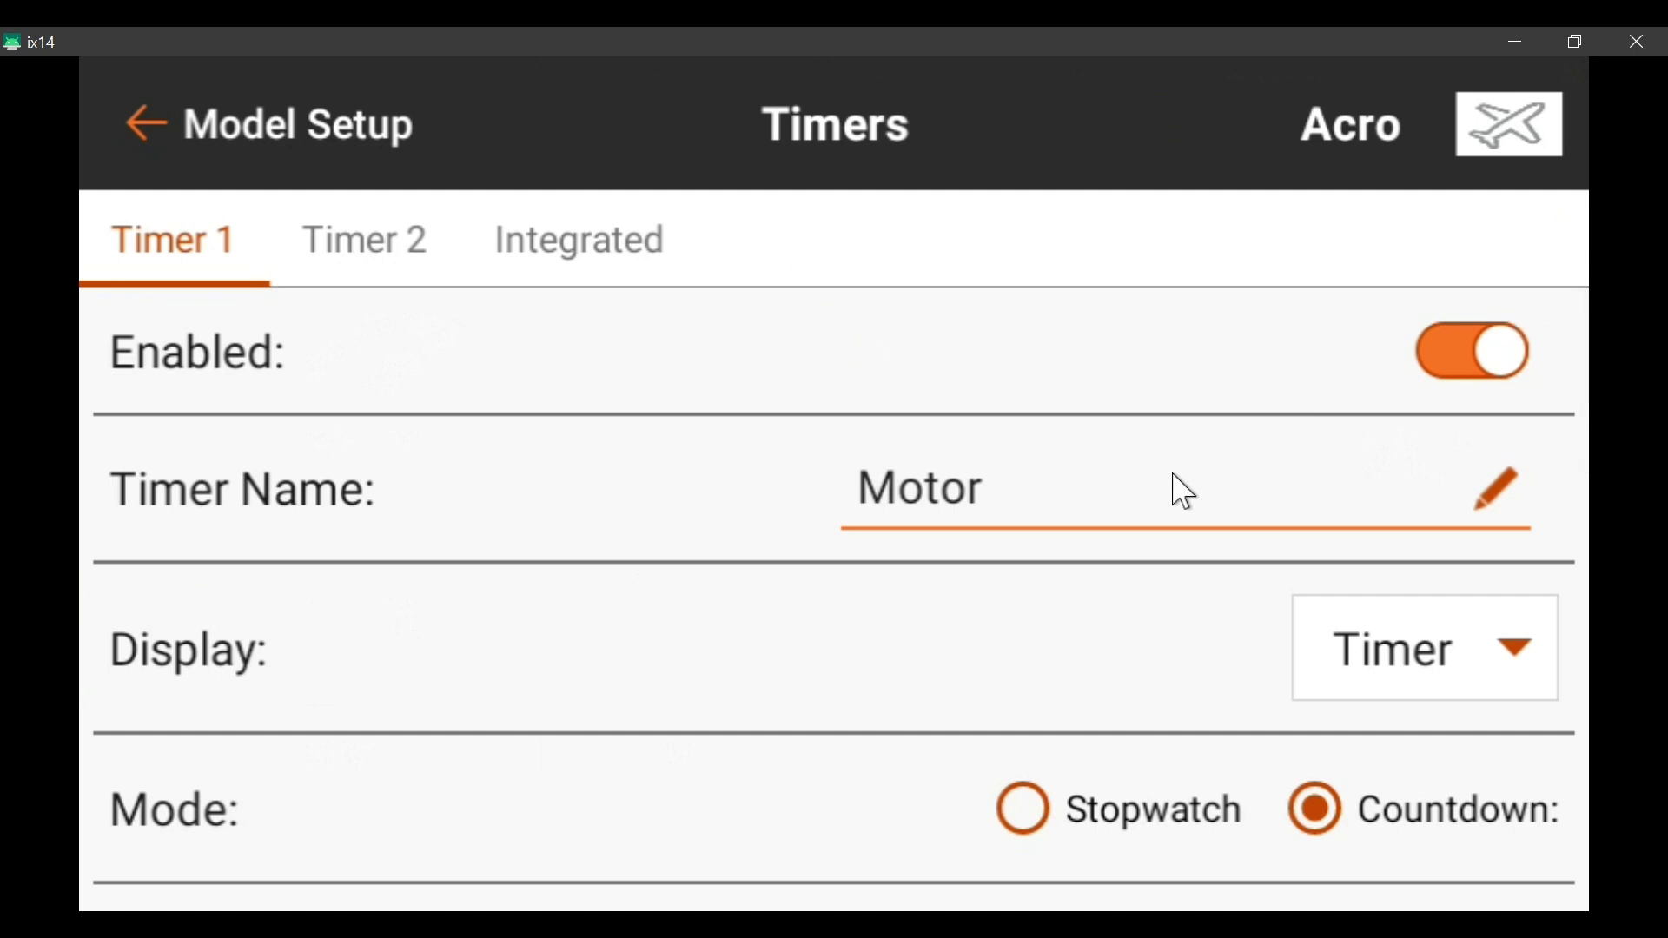
{"action": "left_click", "coordinate": [1096, 500]}
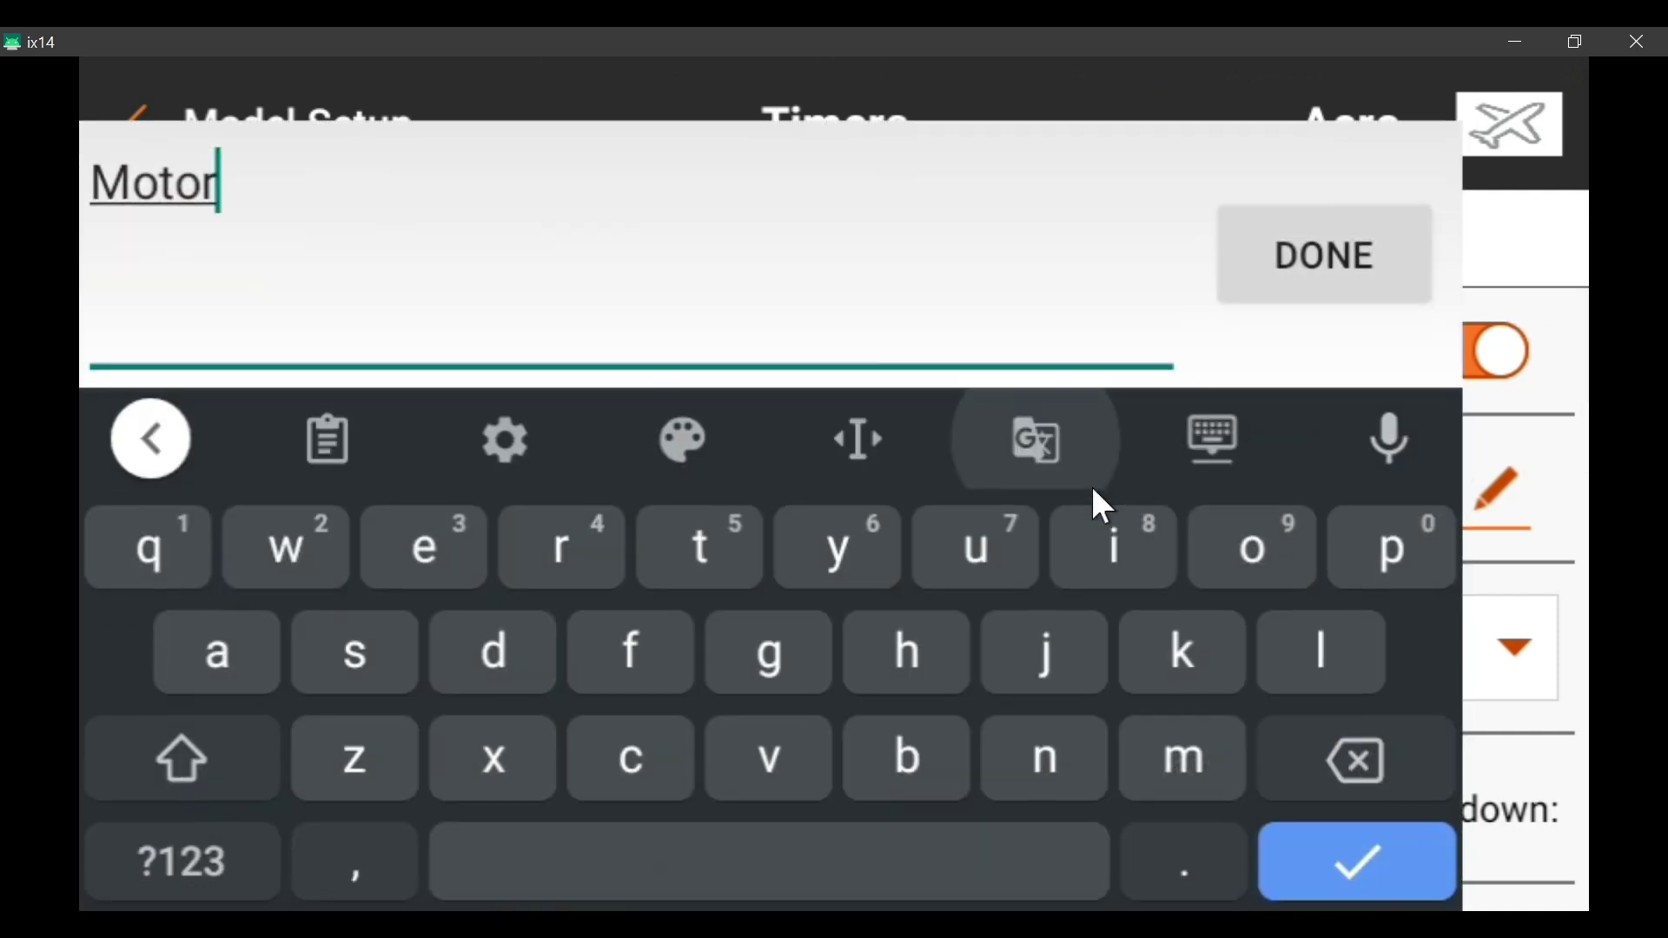
Test the keyboard's translate prompt, keep the name Motor, and return to the dashboard
{"action": "left_click", "coordinate": [1092, 492]}
{"action": "left_click", "coordinate": [886, 647]}
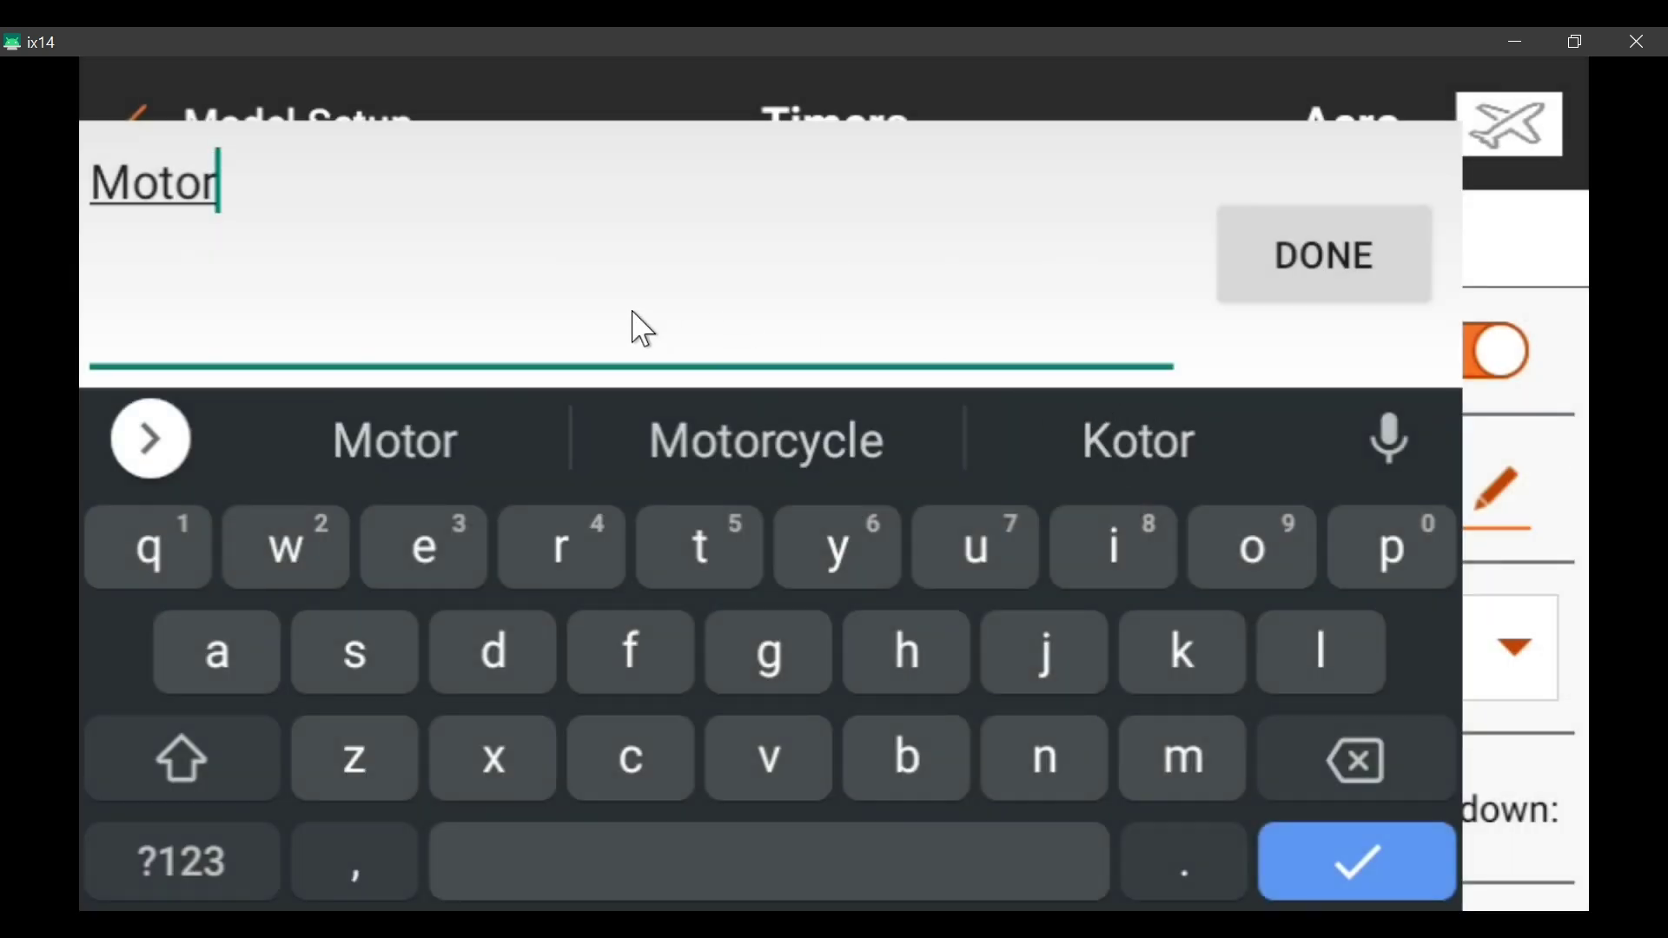
{"action": "left_click", "coordinate": [1287, 269]}
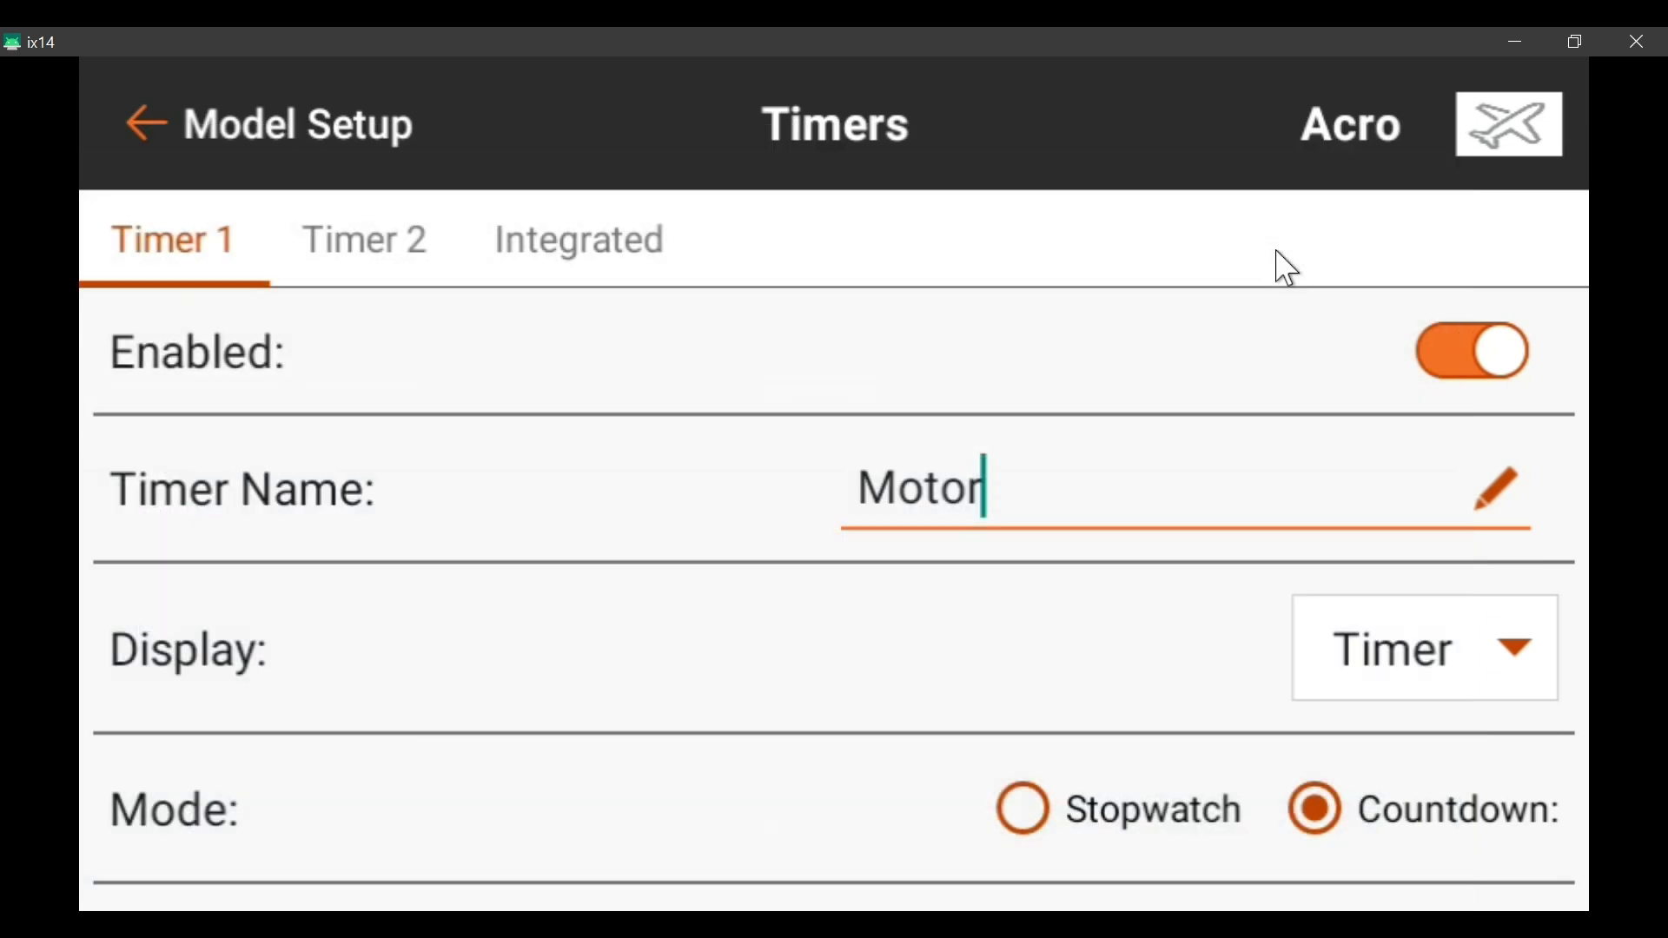
{"action": "left_click", "coordinate": [1055, 504]}
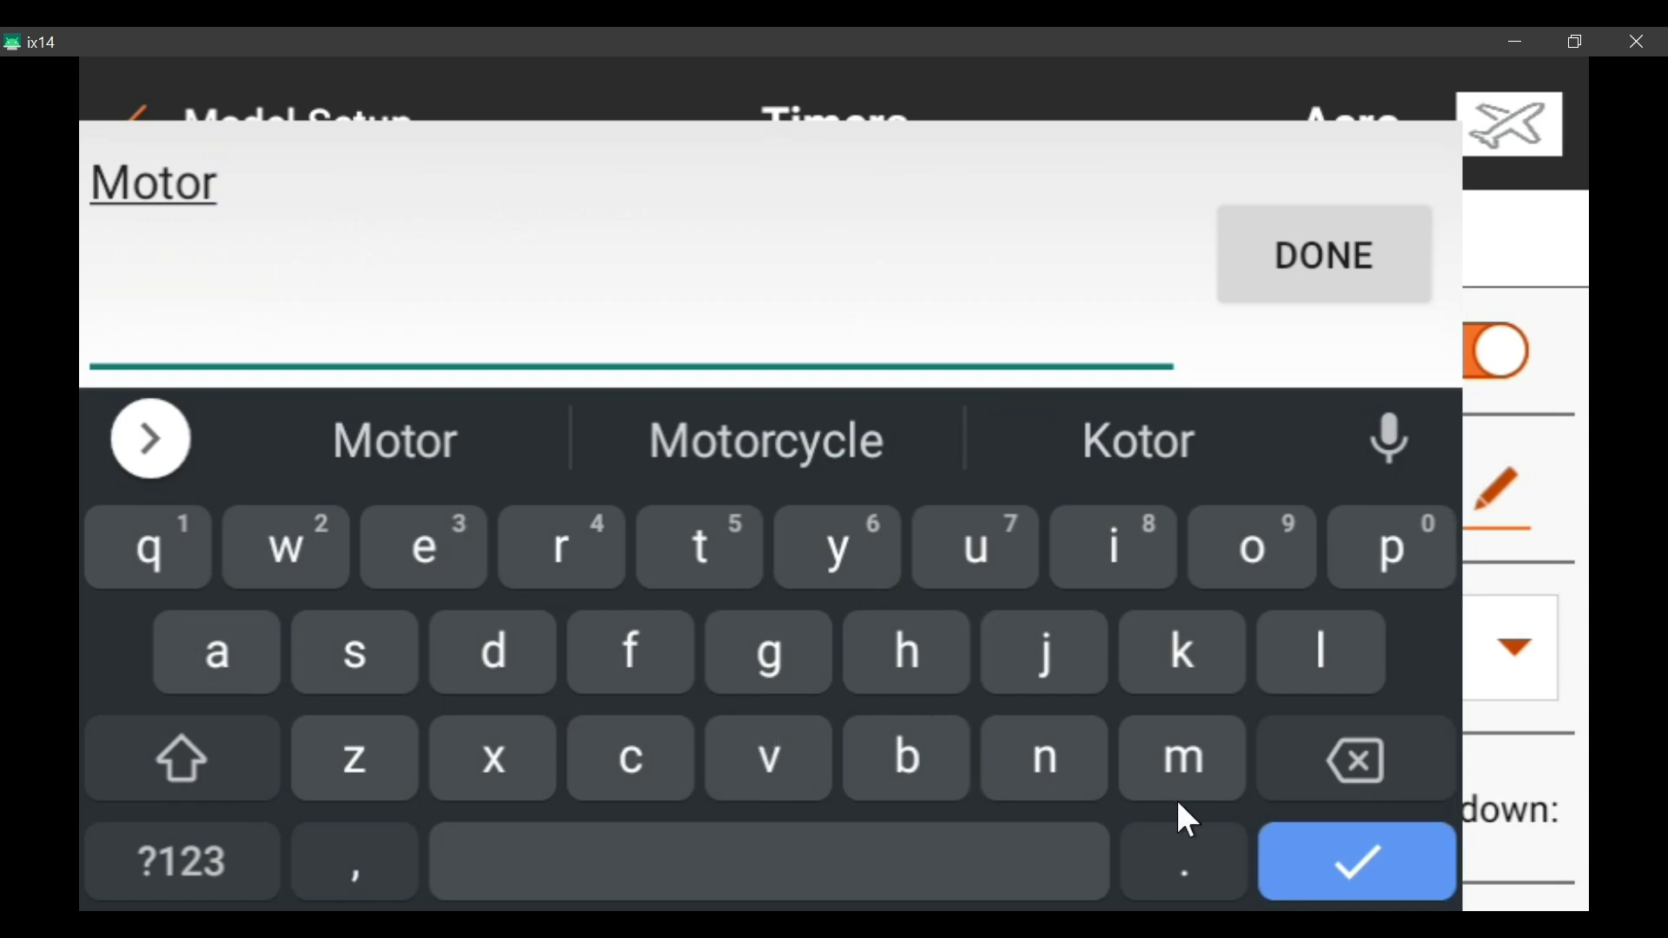
{"action": "left_click", "coordinate": [1359, 862]}
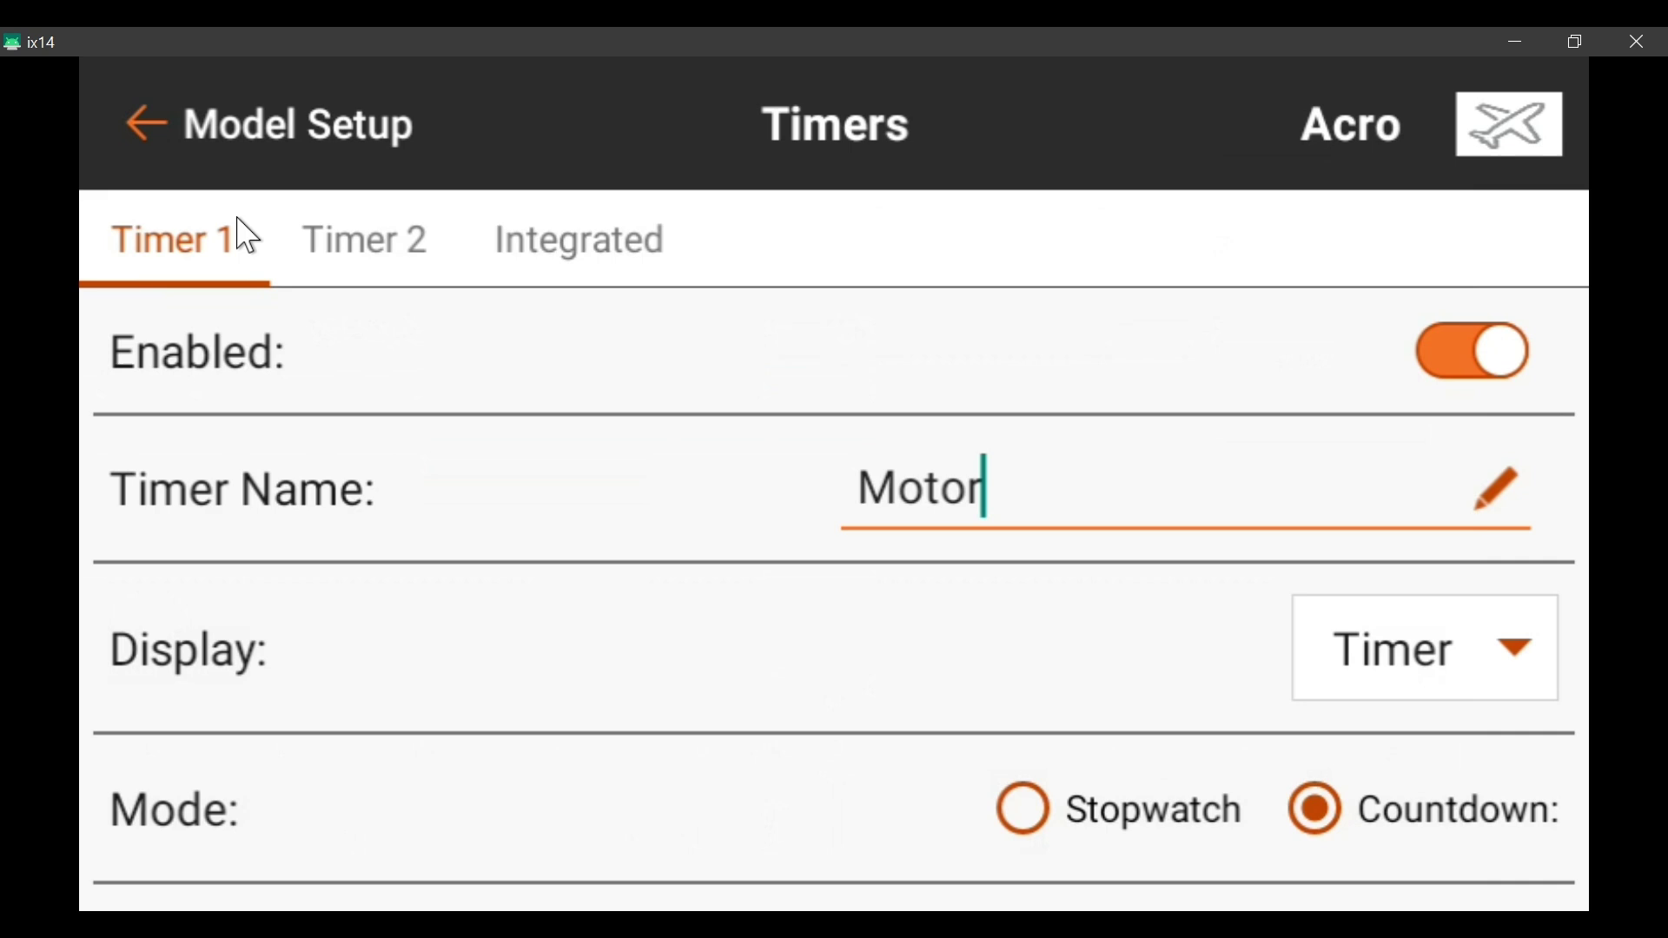
{"action": "left_click", "coordinate": [146, 125]}
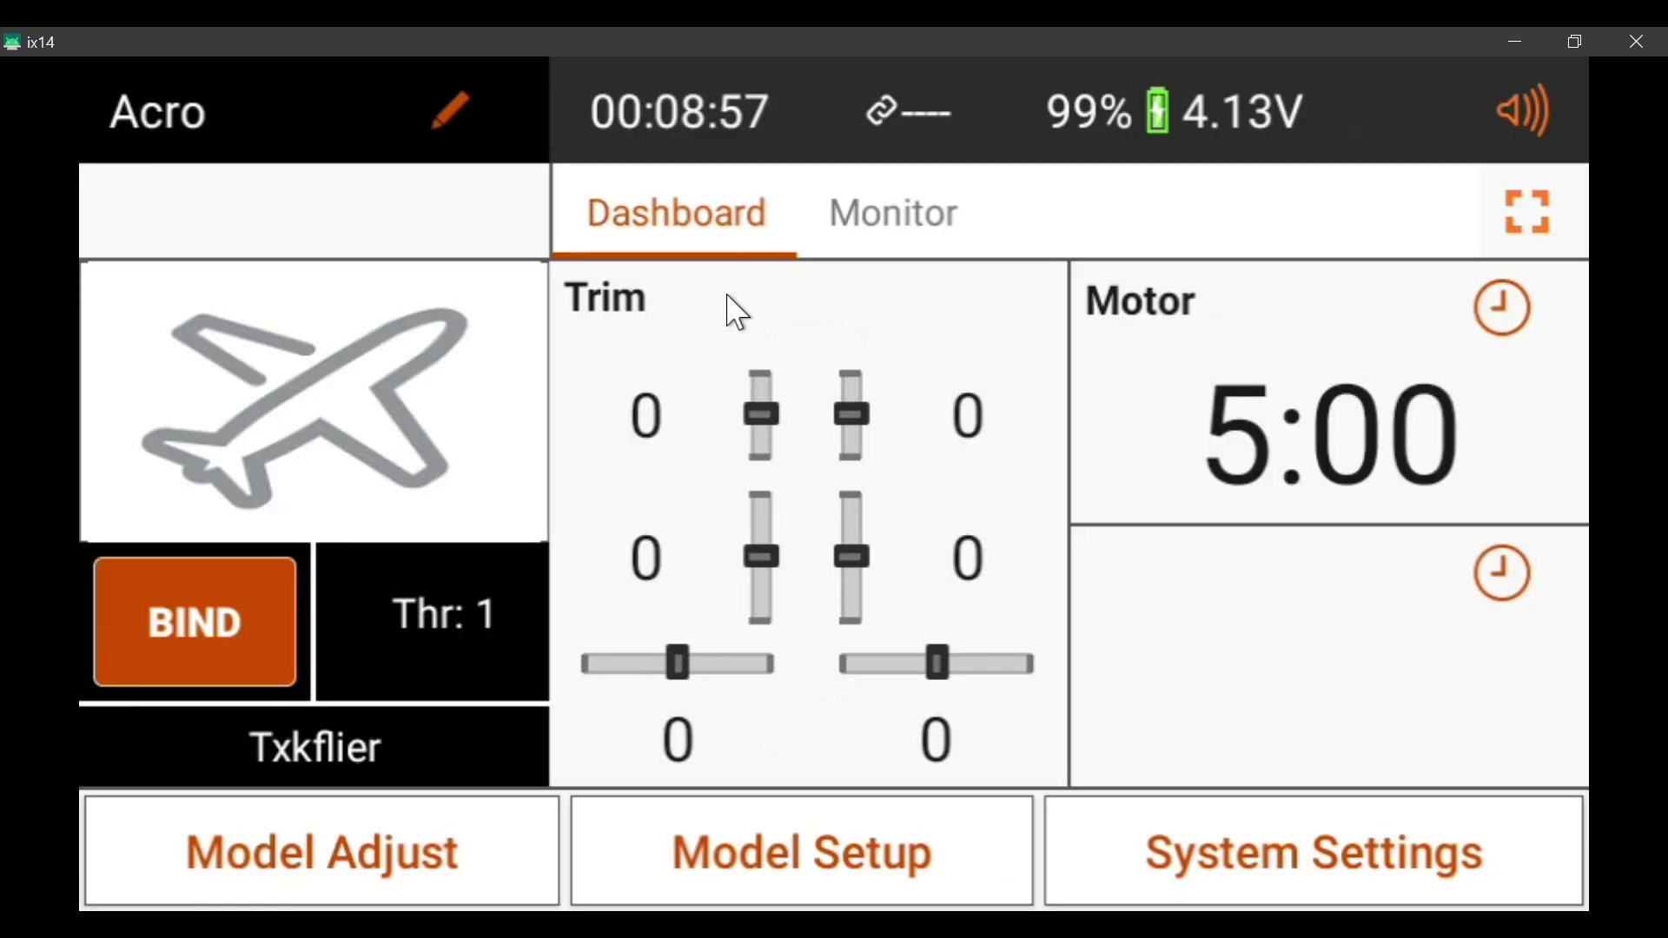
Swipe AirWare away from the recent-apps overview
{"action": "left_click_drag", "start_coordinate": [785, 102], "coordinate": [793, 298]}
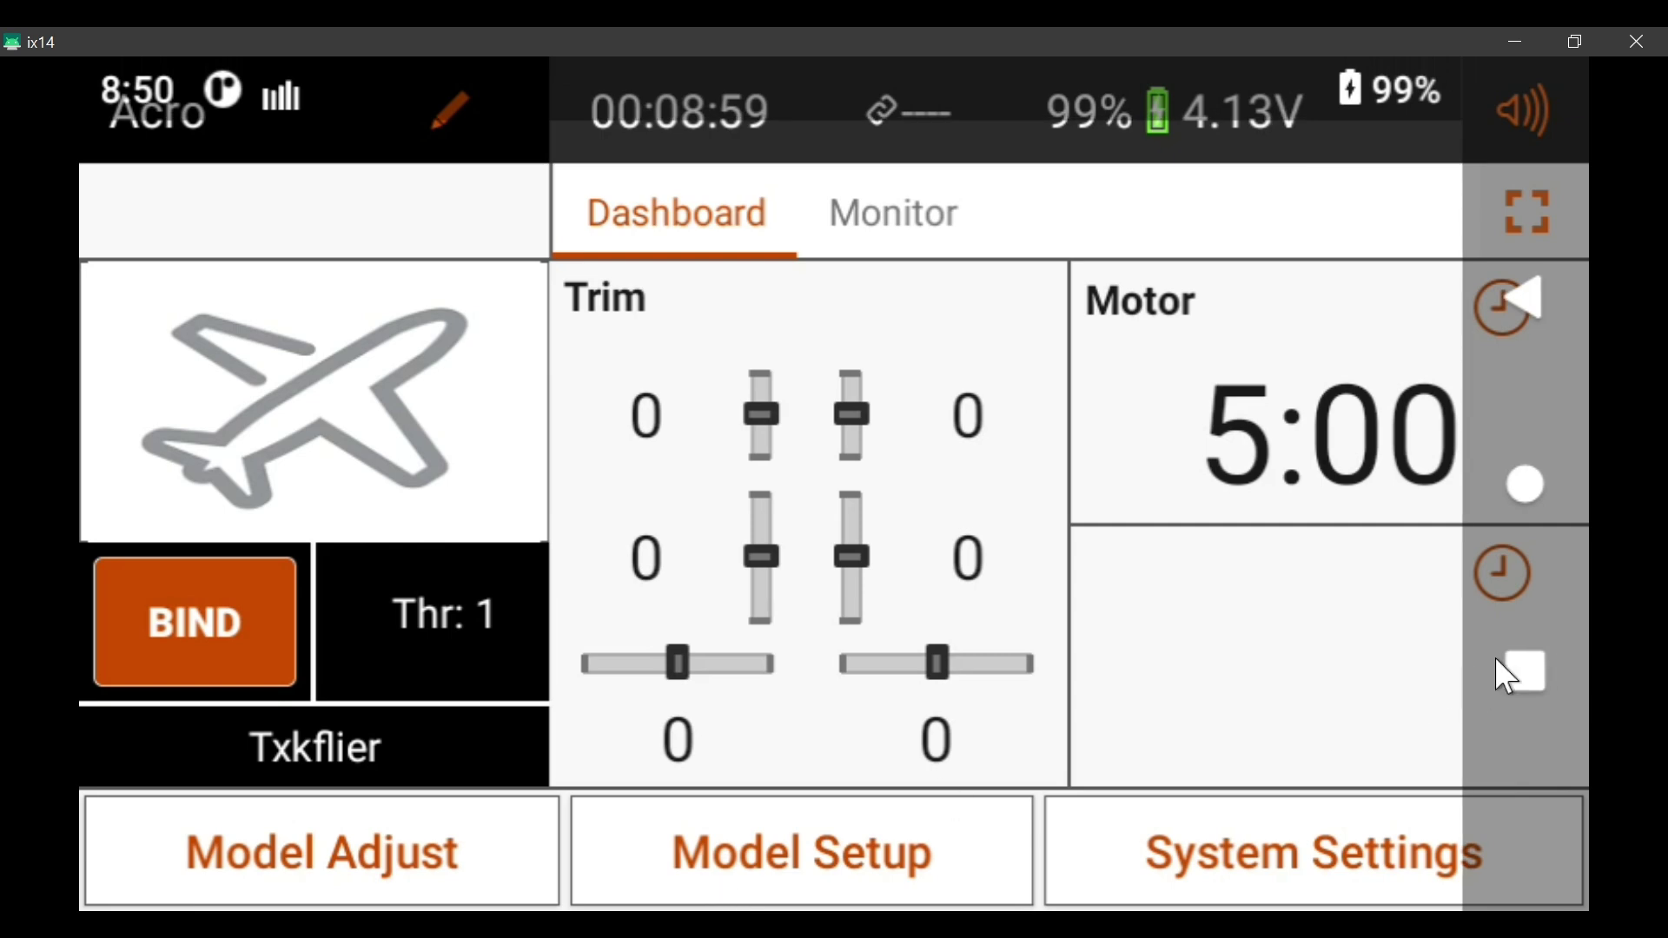
{"action": "left_click", "coordinate": [1530, 677]}
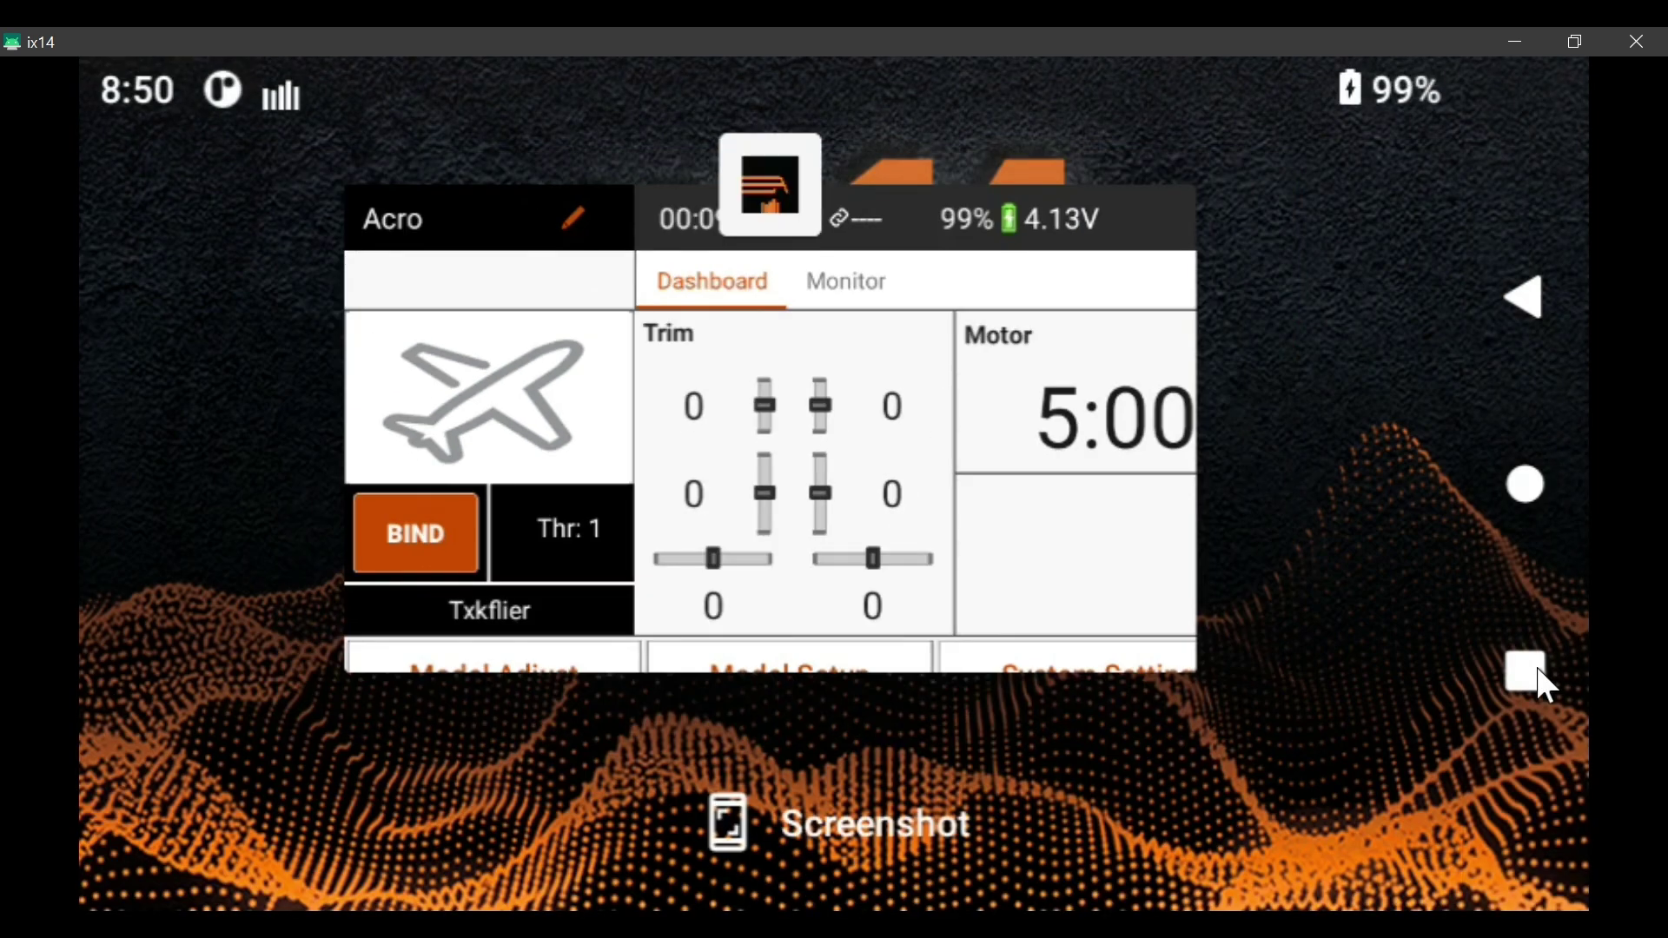
{"action": "left_click_drag", "start_coordinate": [857, 577], "coordinate": [856, 38]}
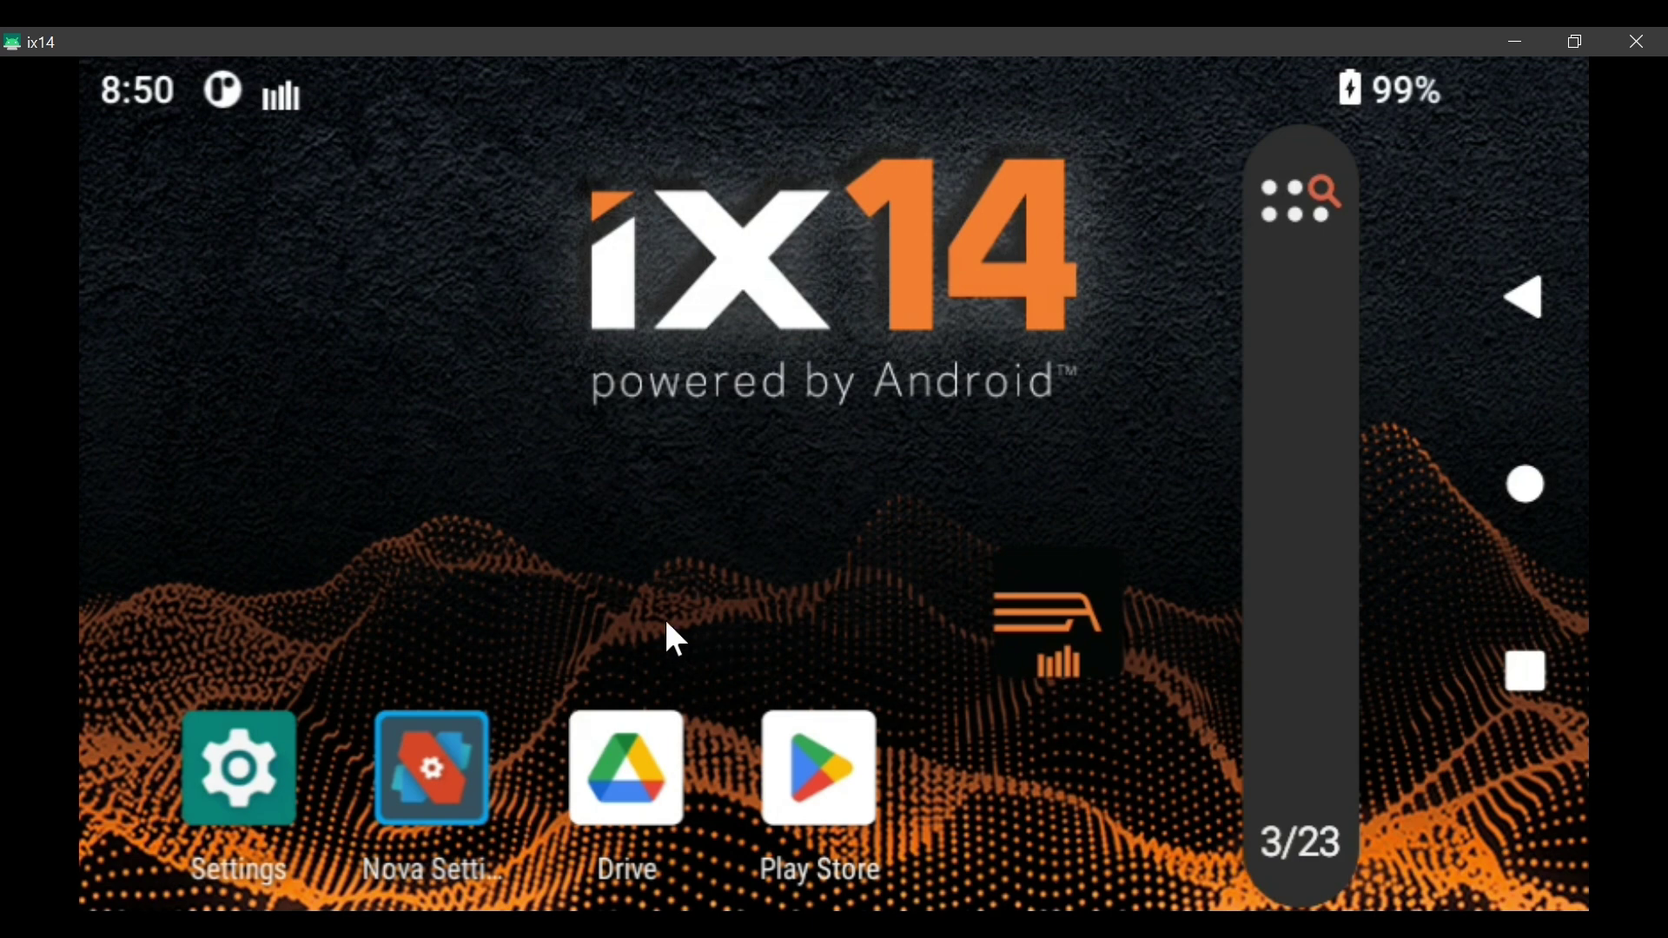
Open Settings' full list of 30 apps and scroll down to YouTube
{"action": "left_click", "coordinate": [251, 759]}
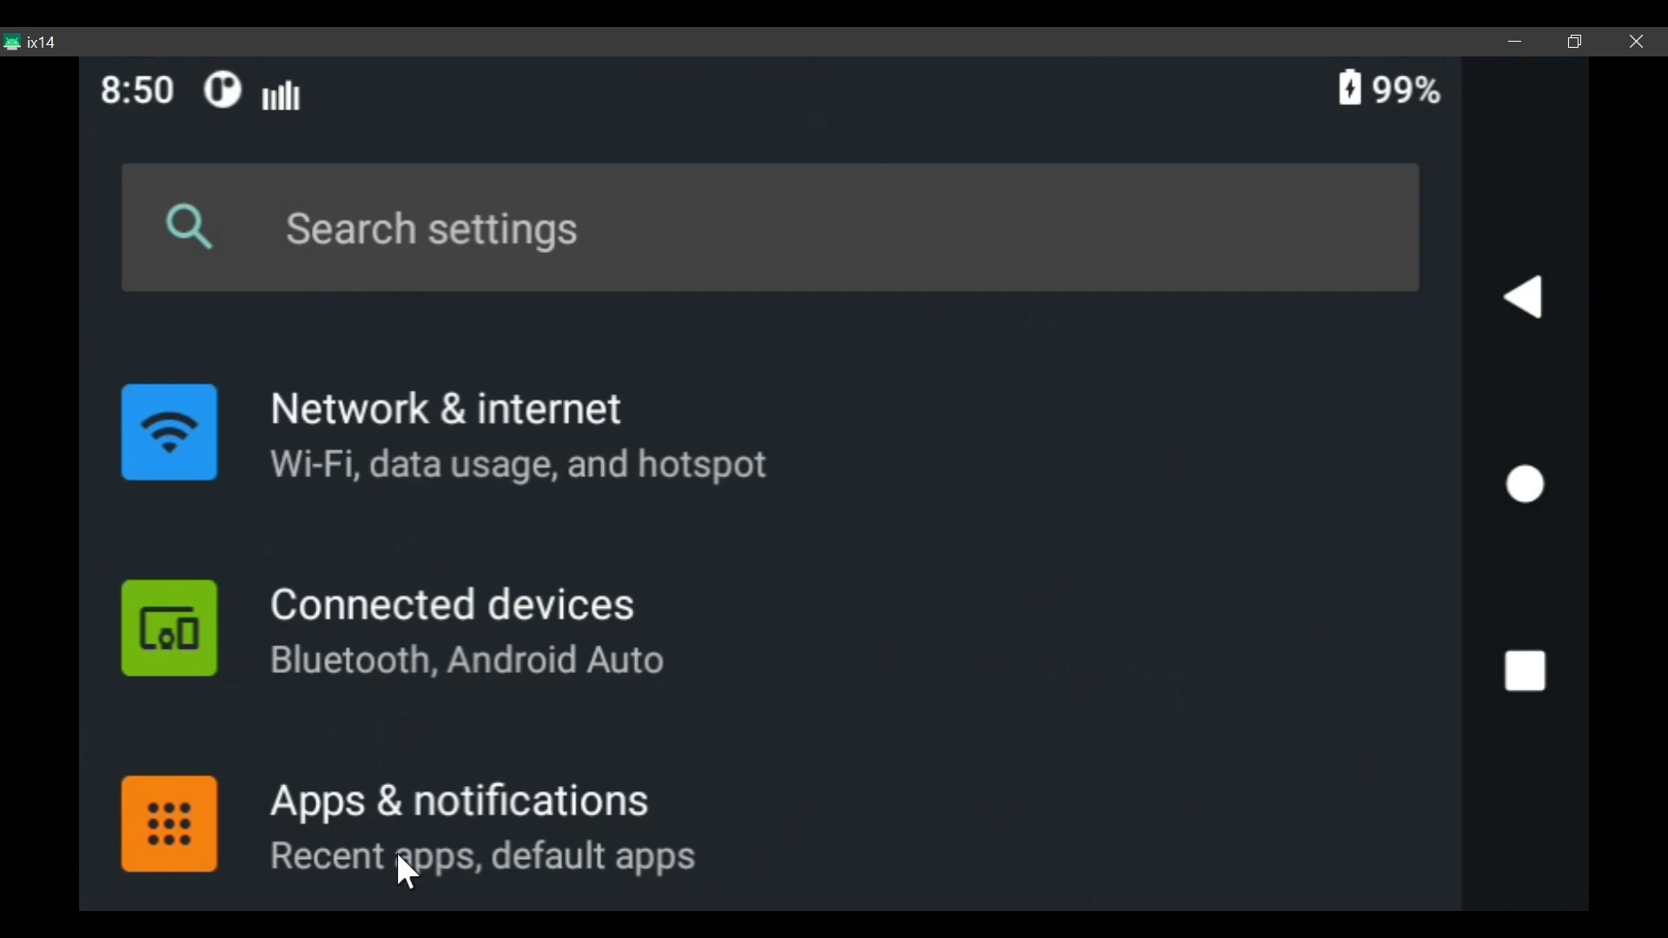
{"action": "left_click", "coordinate": [416, 839]}
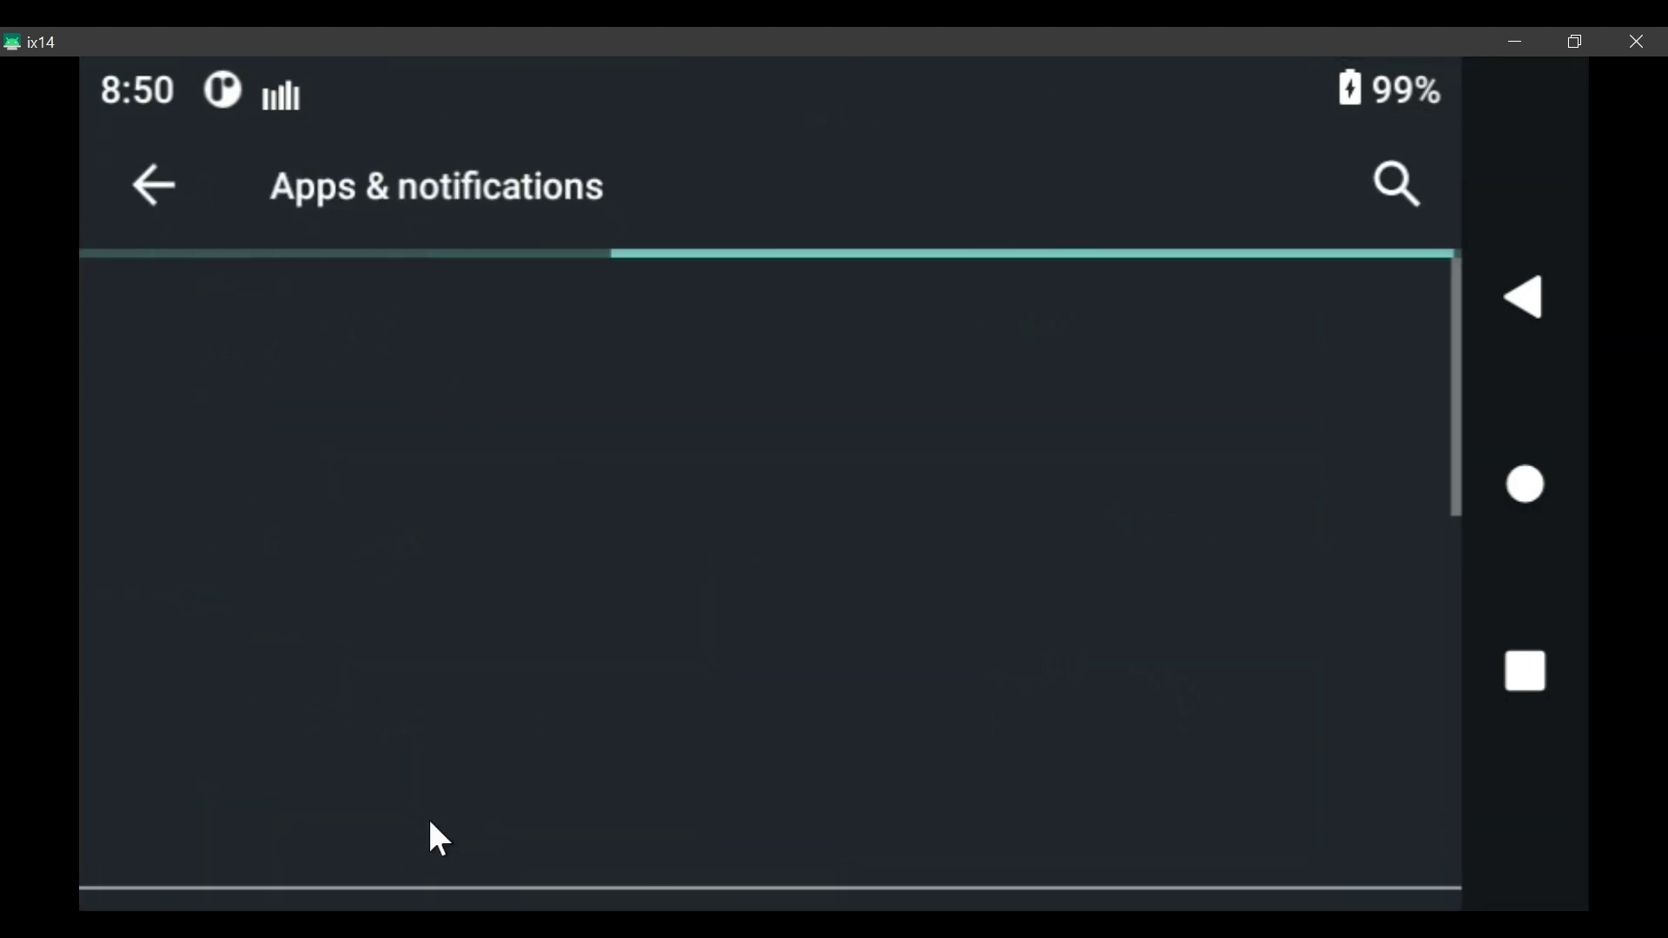
{"action": "left_click", "coordinate": [811, 839]}
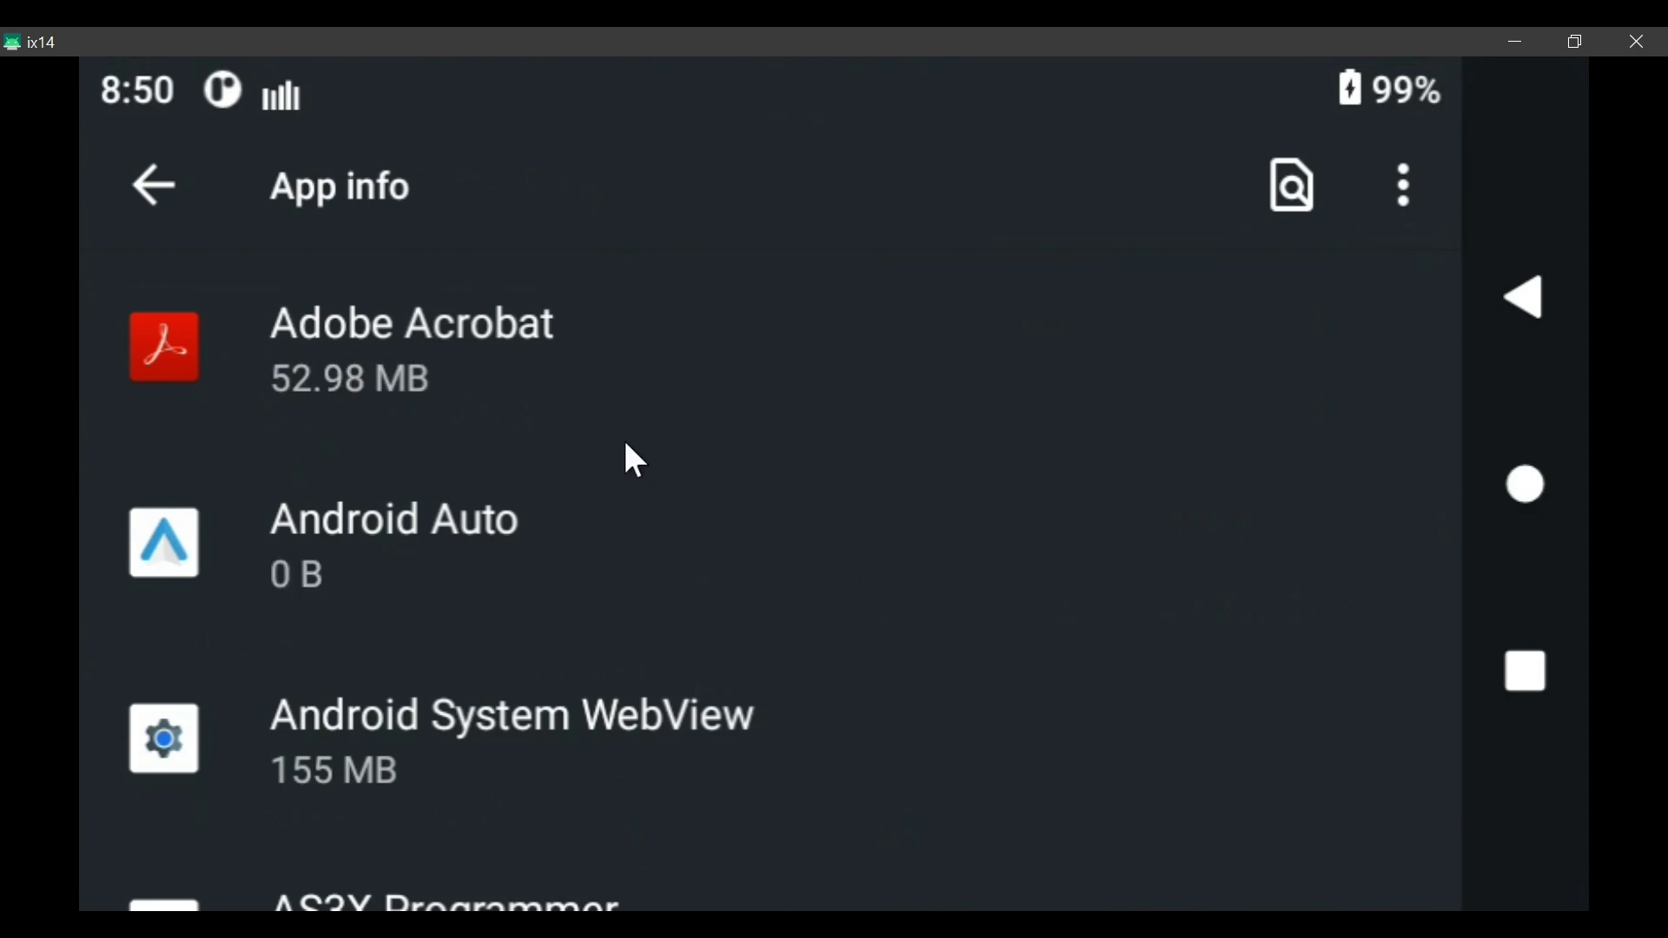
{"action": "scroll", "coordinate": [623, 436], "scroll_direction": "down", "scroll_amount": 10}
{"action": "scroll", "coordinate": [598, 539], "scroll_direction": "down", "scroll_amount": 15}
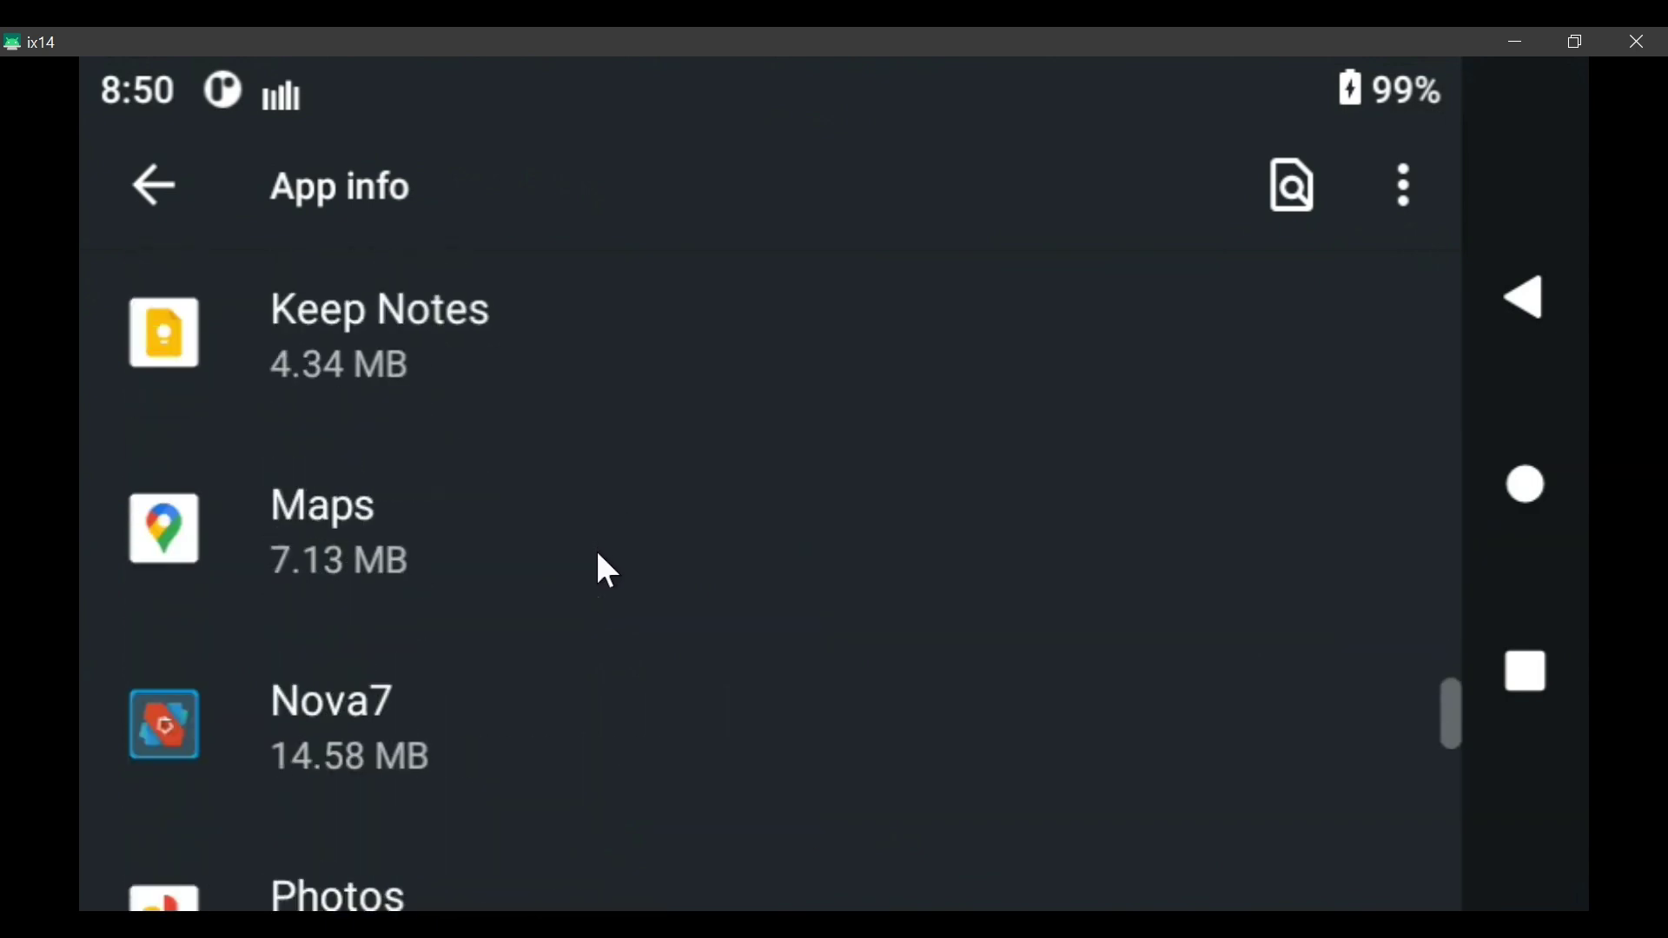
{"action": "scroll", "coordinate": [598, 560], "scroll_direction": "down", "scroll_amount": 5}
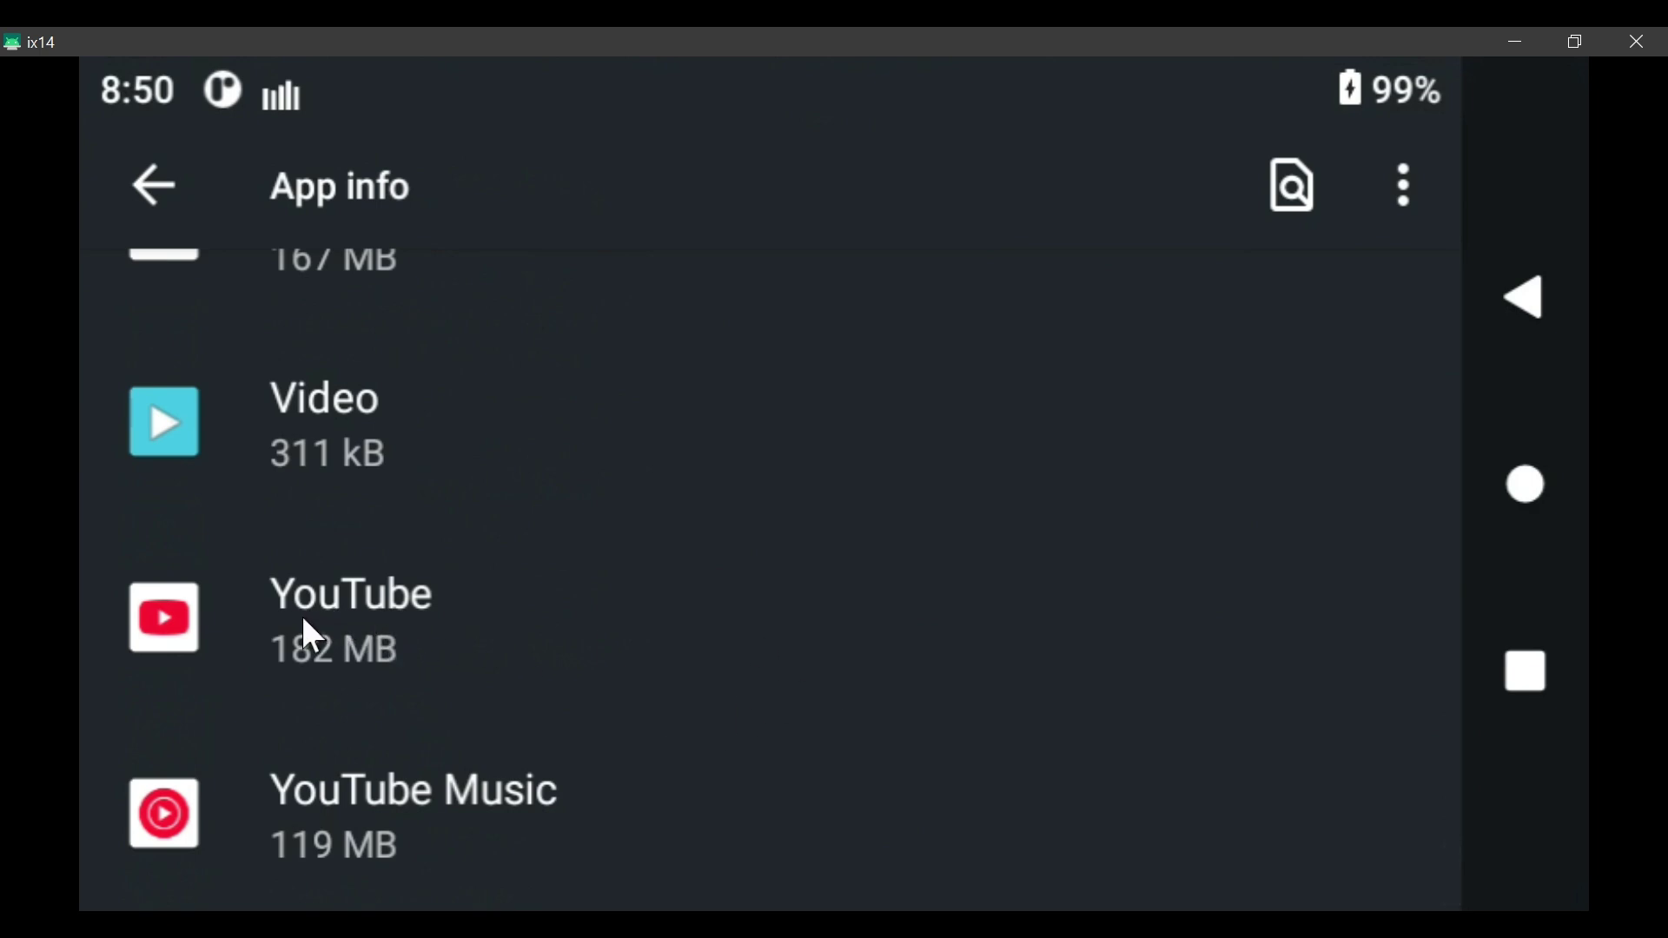
{"action": "left_click", "coordinate": [311, 637]}
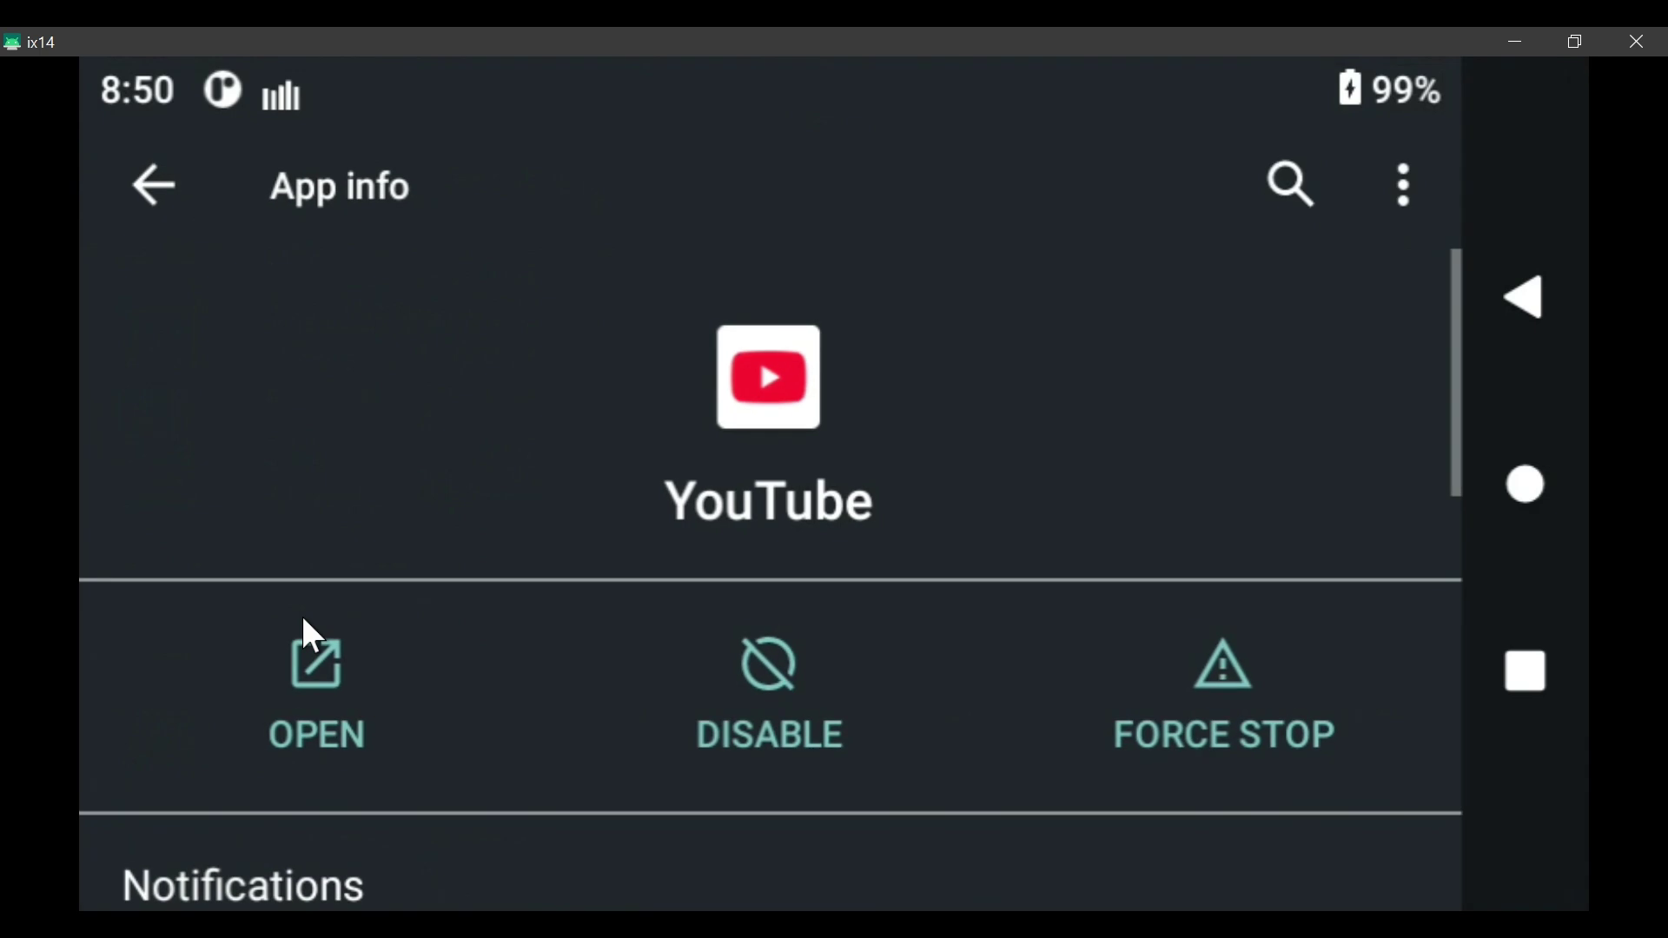
{"action": "left_click", "coordinate": [1404, 182]}
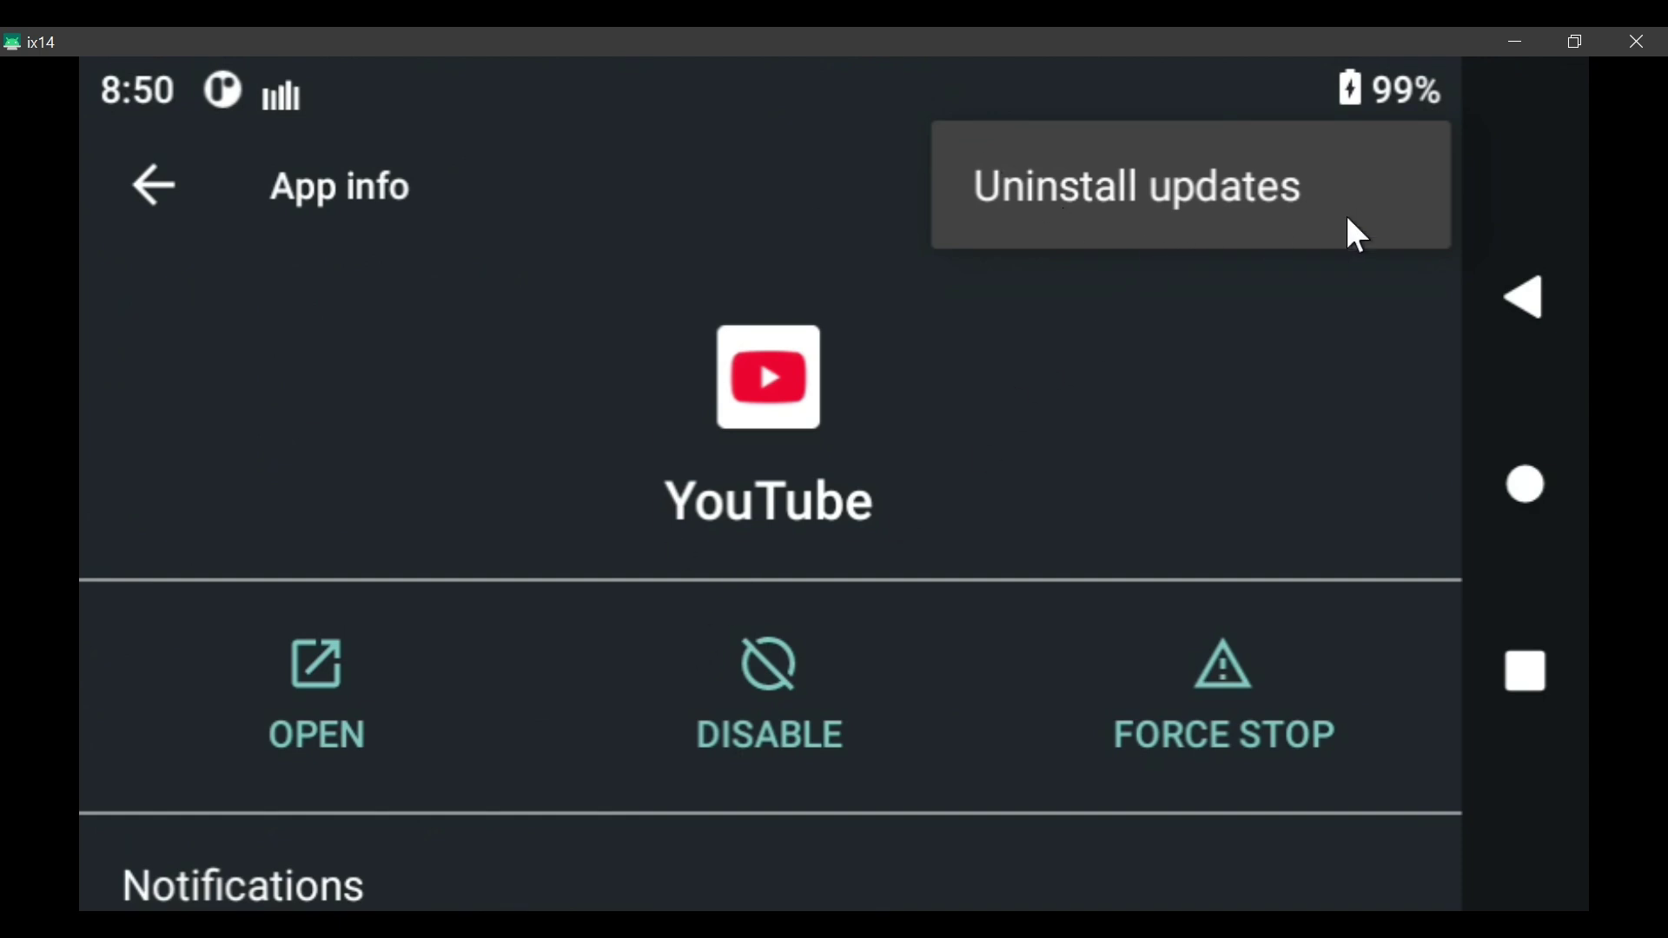
{"action": "left_click", "coordinate": [139, 181]}
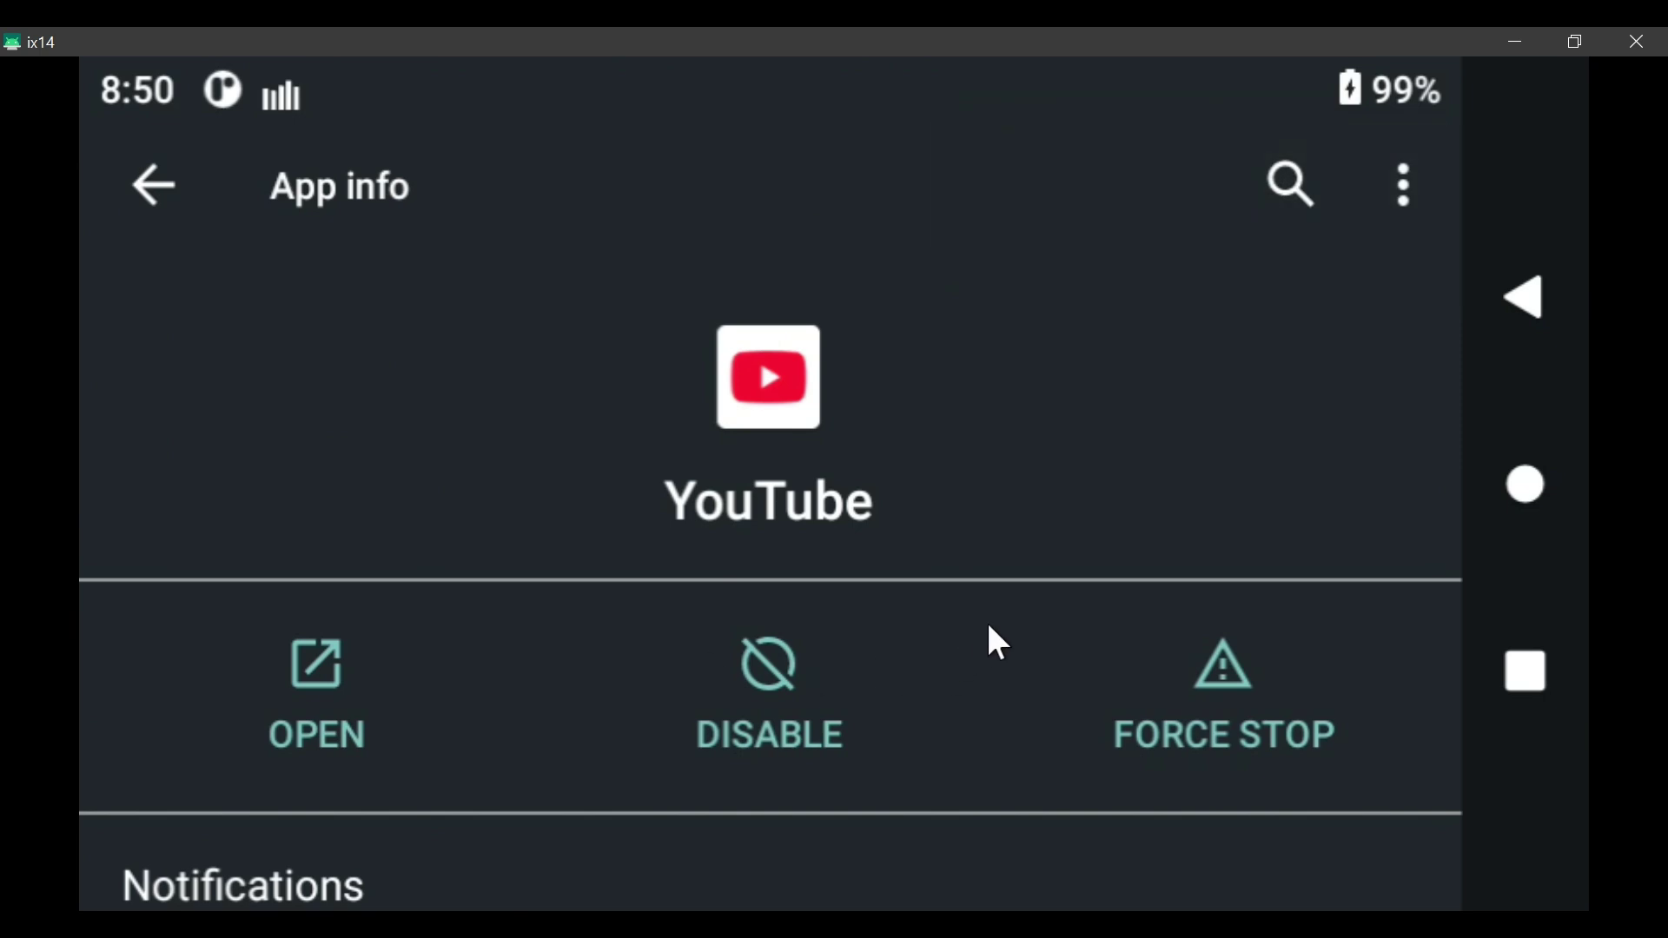
{"action": "left_click", "coordinate": [139, 187]}
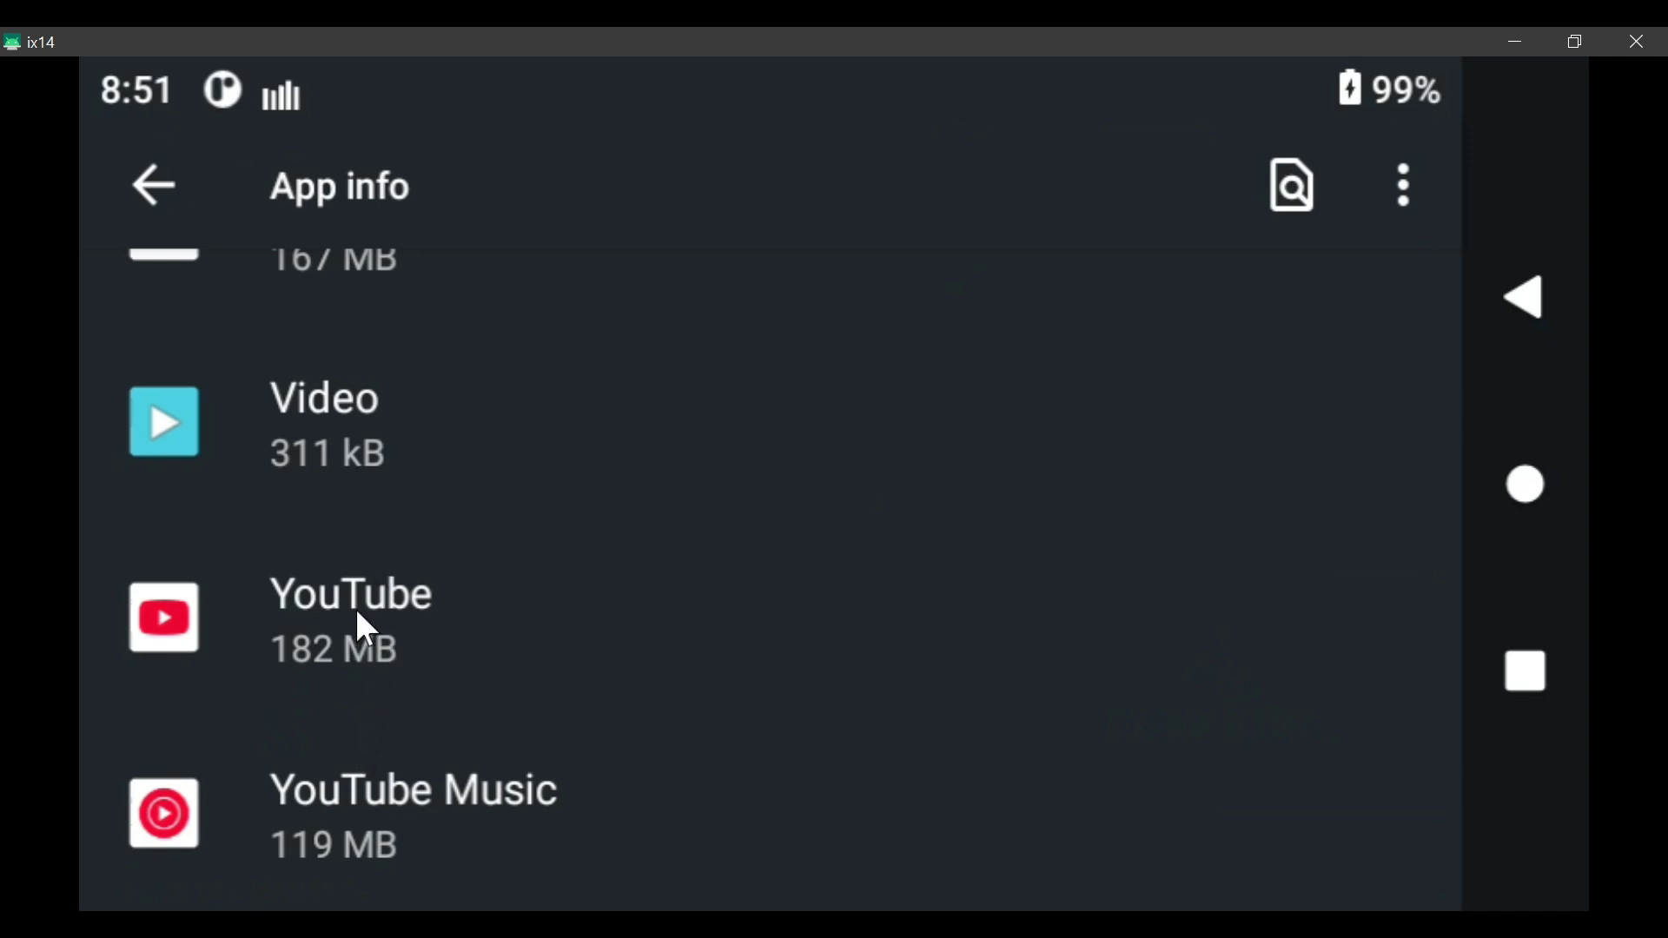
Inspect Google Play Store's app info without uninstalling its updates
{"action": "scroll", "coordinate": [357, 613], "scroll_direction": "up", "scroll_amount": 2}
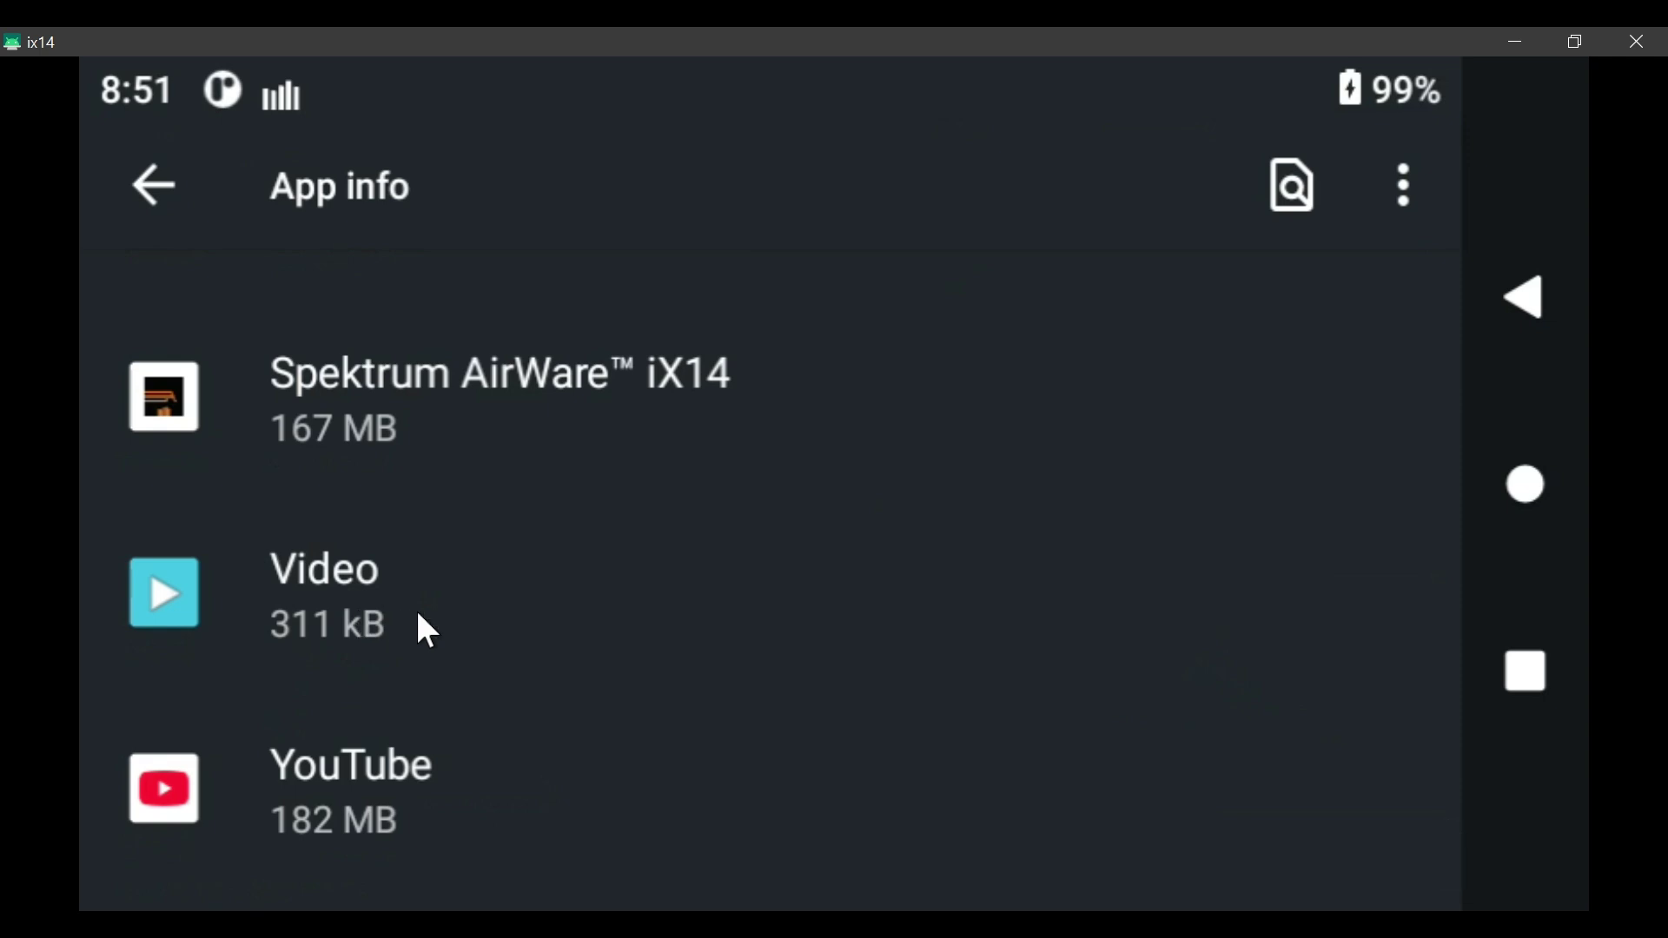
{"action": "scroll", "coordinate": [391, 642], "scroll_direction": "up", "scroll_amount": 3}
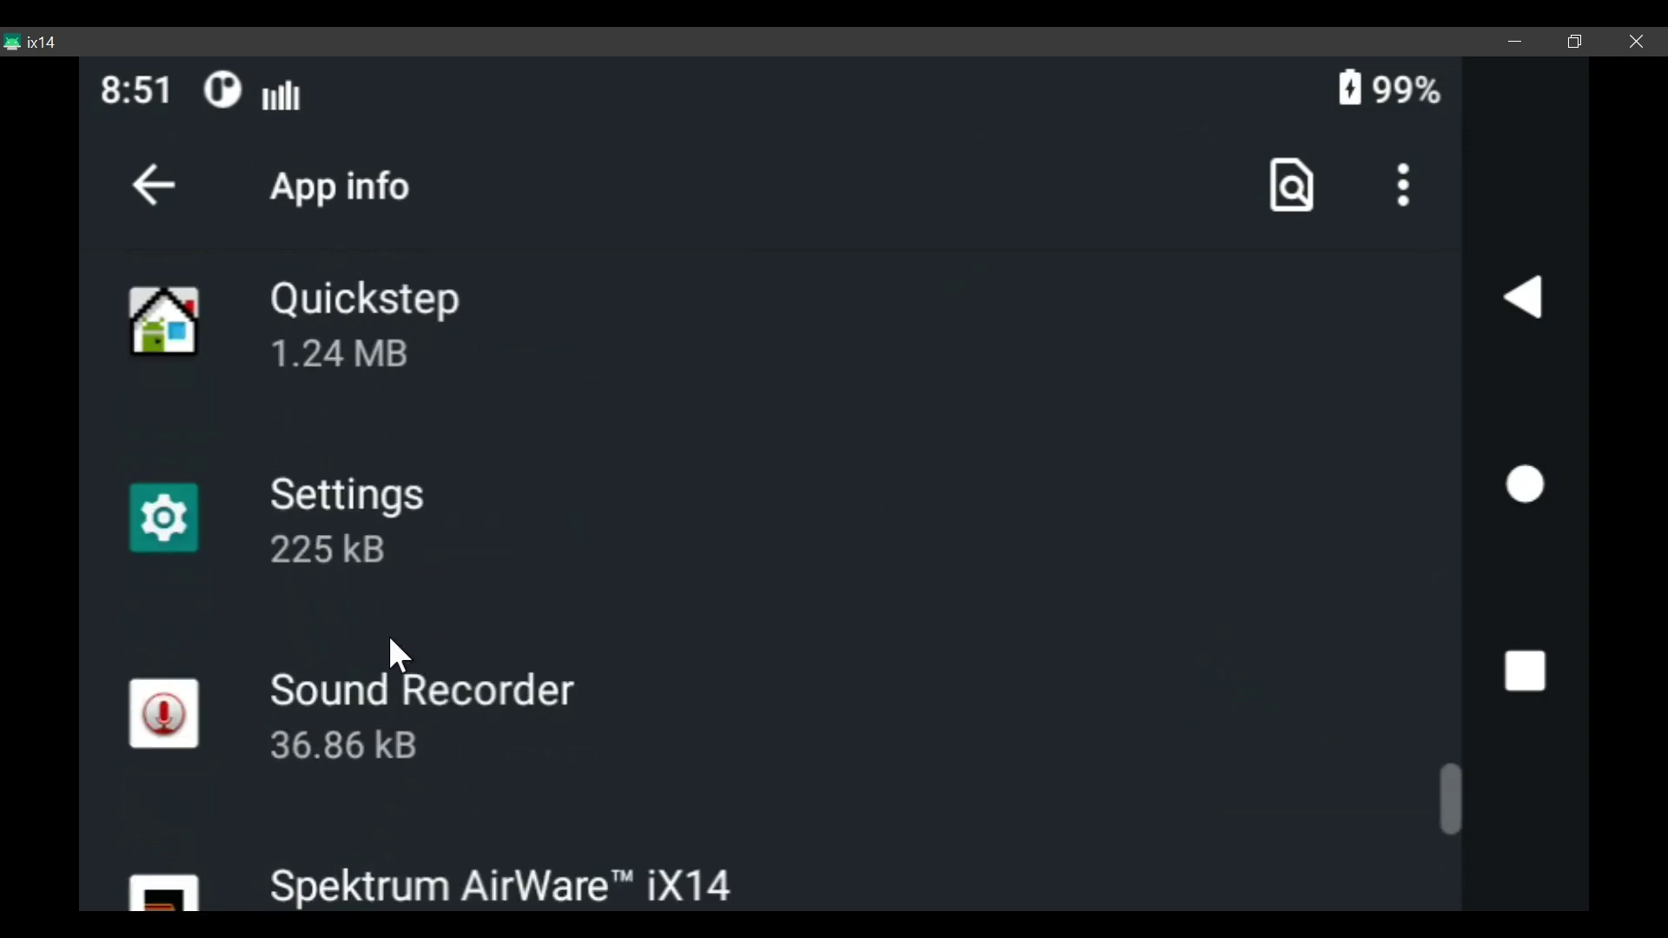
{"action": "scroll", "coordinate": [391, 641], "scroll_direction": "up", "scroll_amount": 3}
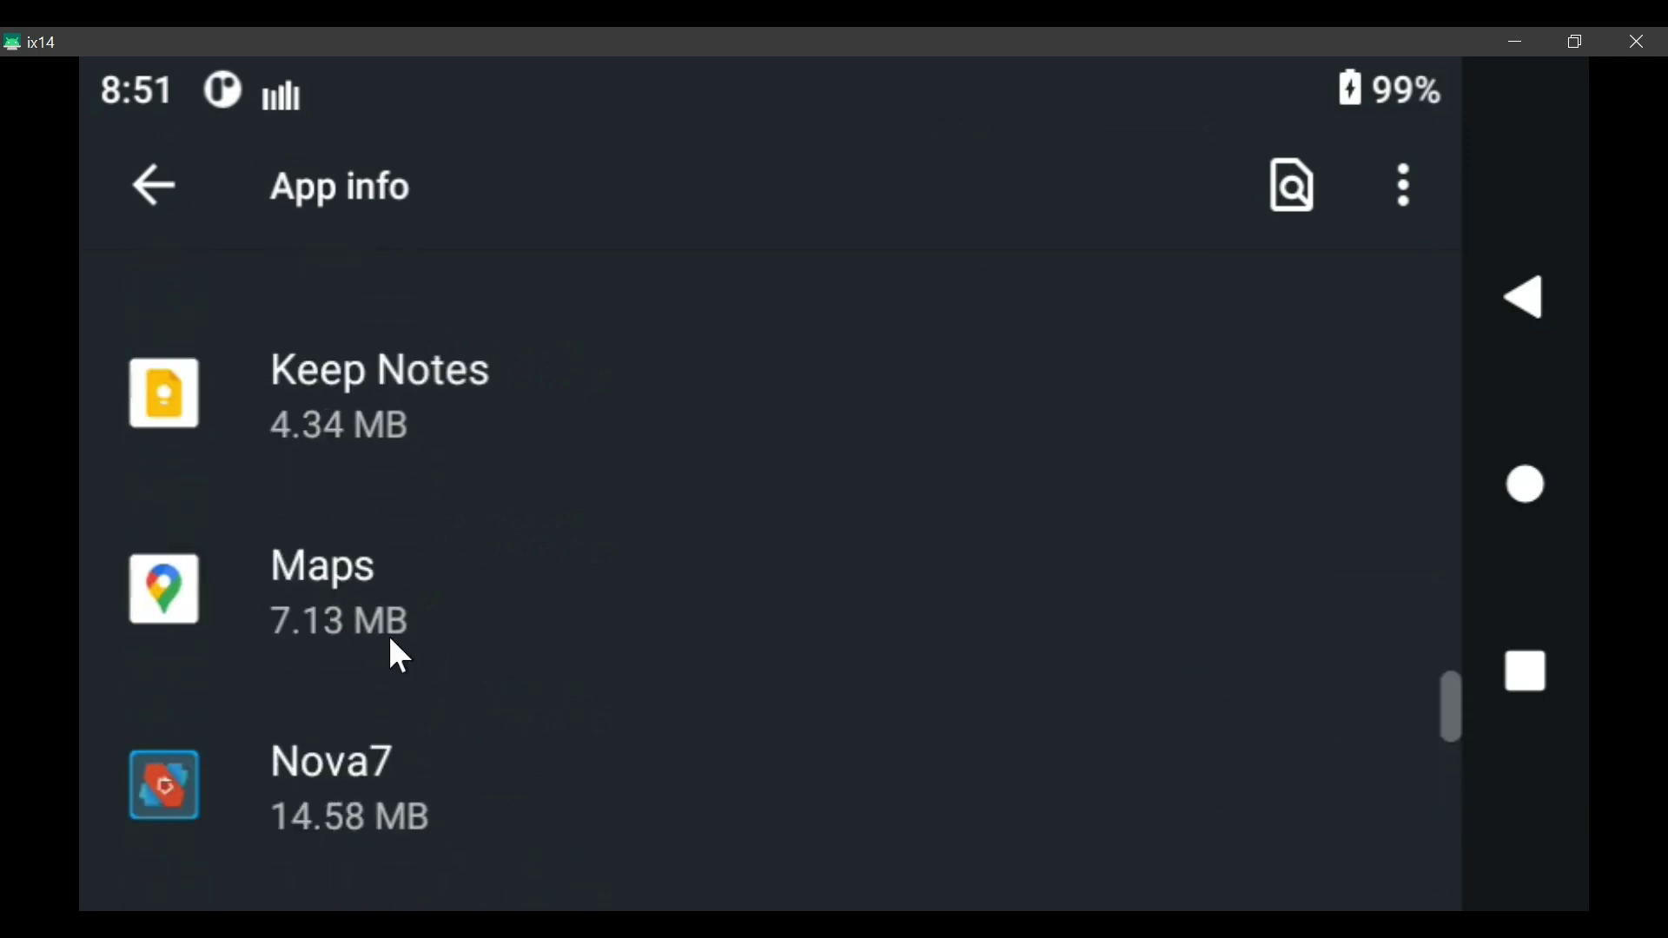
{"action": "scroll", "coordinate": [401, 581], "scroll_direction": "up", "scroll_amount": 3}
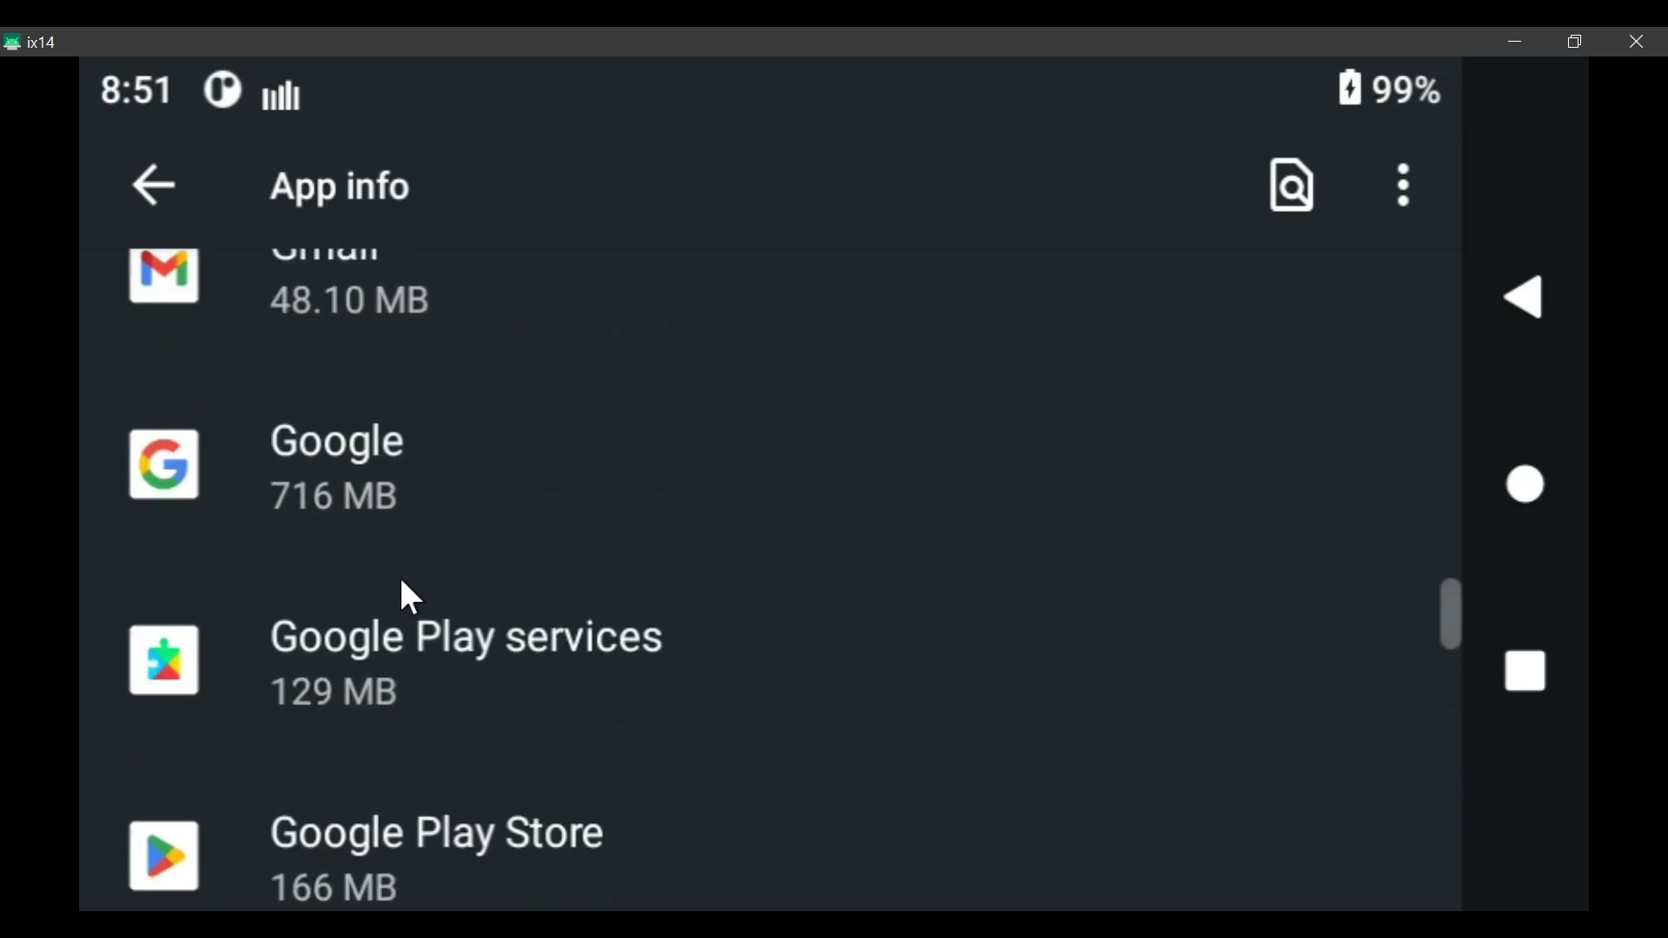
{"action": "scroll", "coordinate": [383, 680], "scroll_direction": "down", "scroll_amount": 2}
{"action": "left_click", "coordinate": [370, 671]}
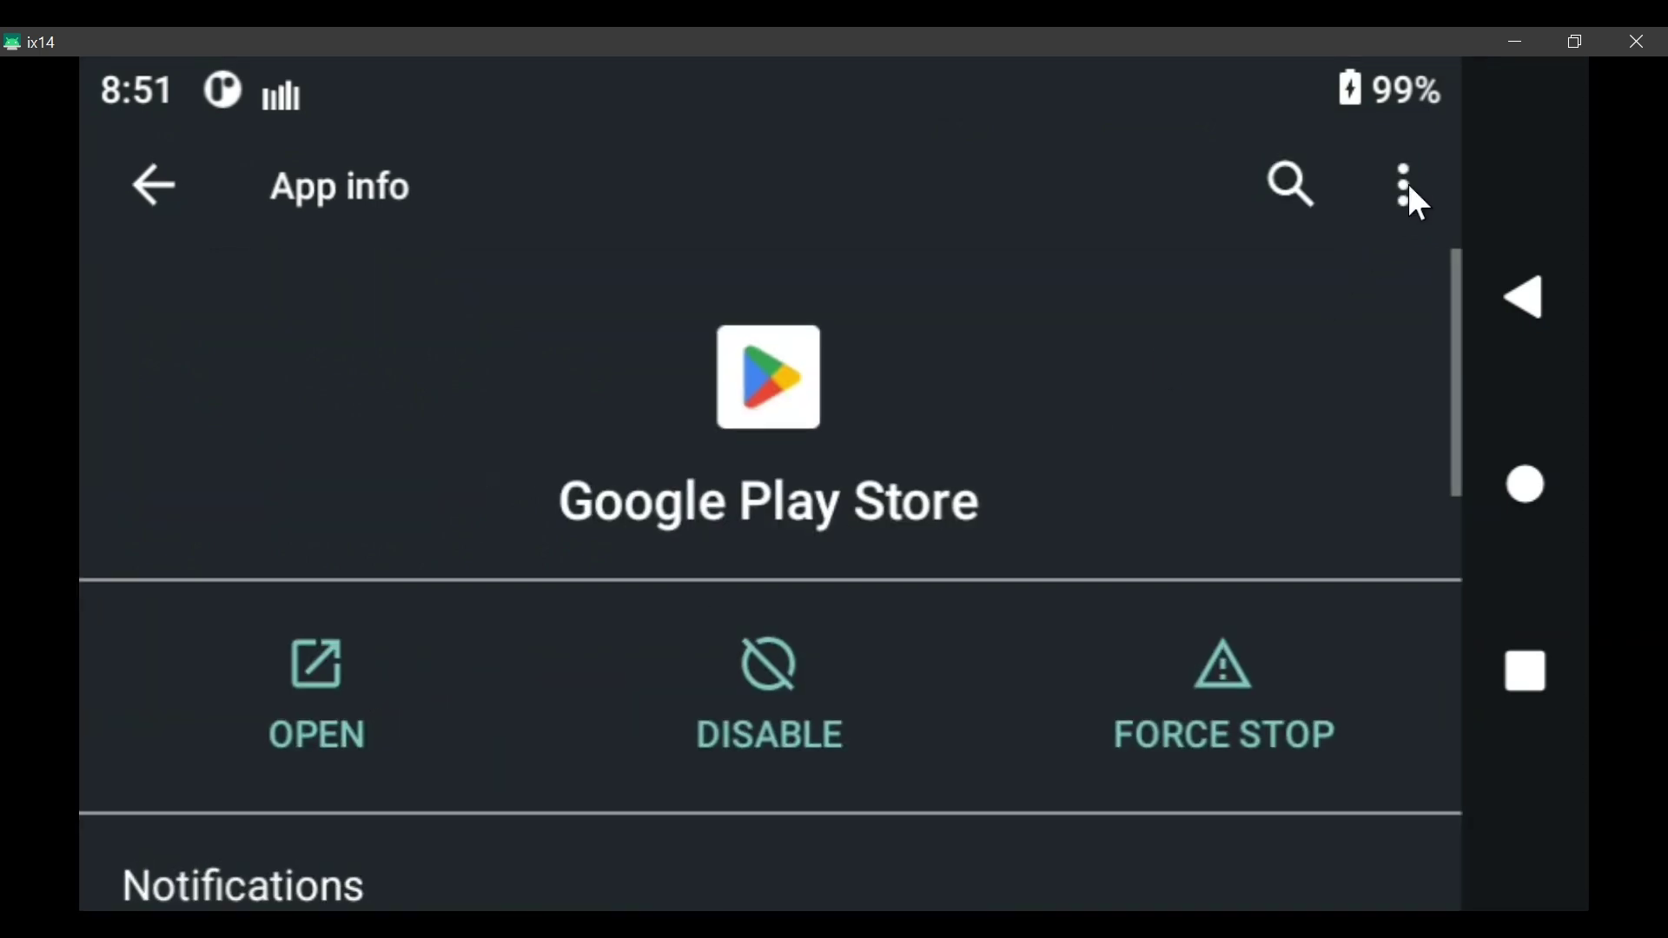
{"action": "left_click", "coordinate": [1406, 184]}
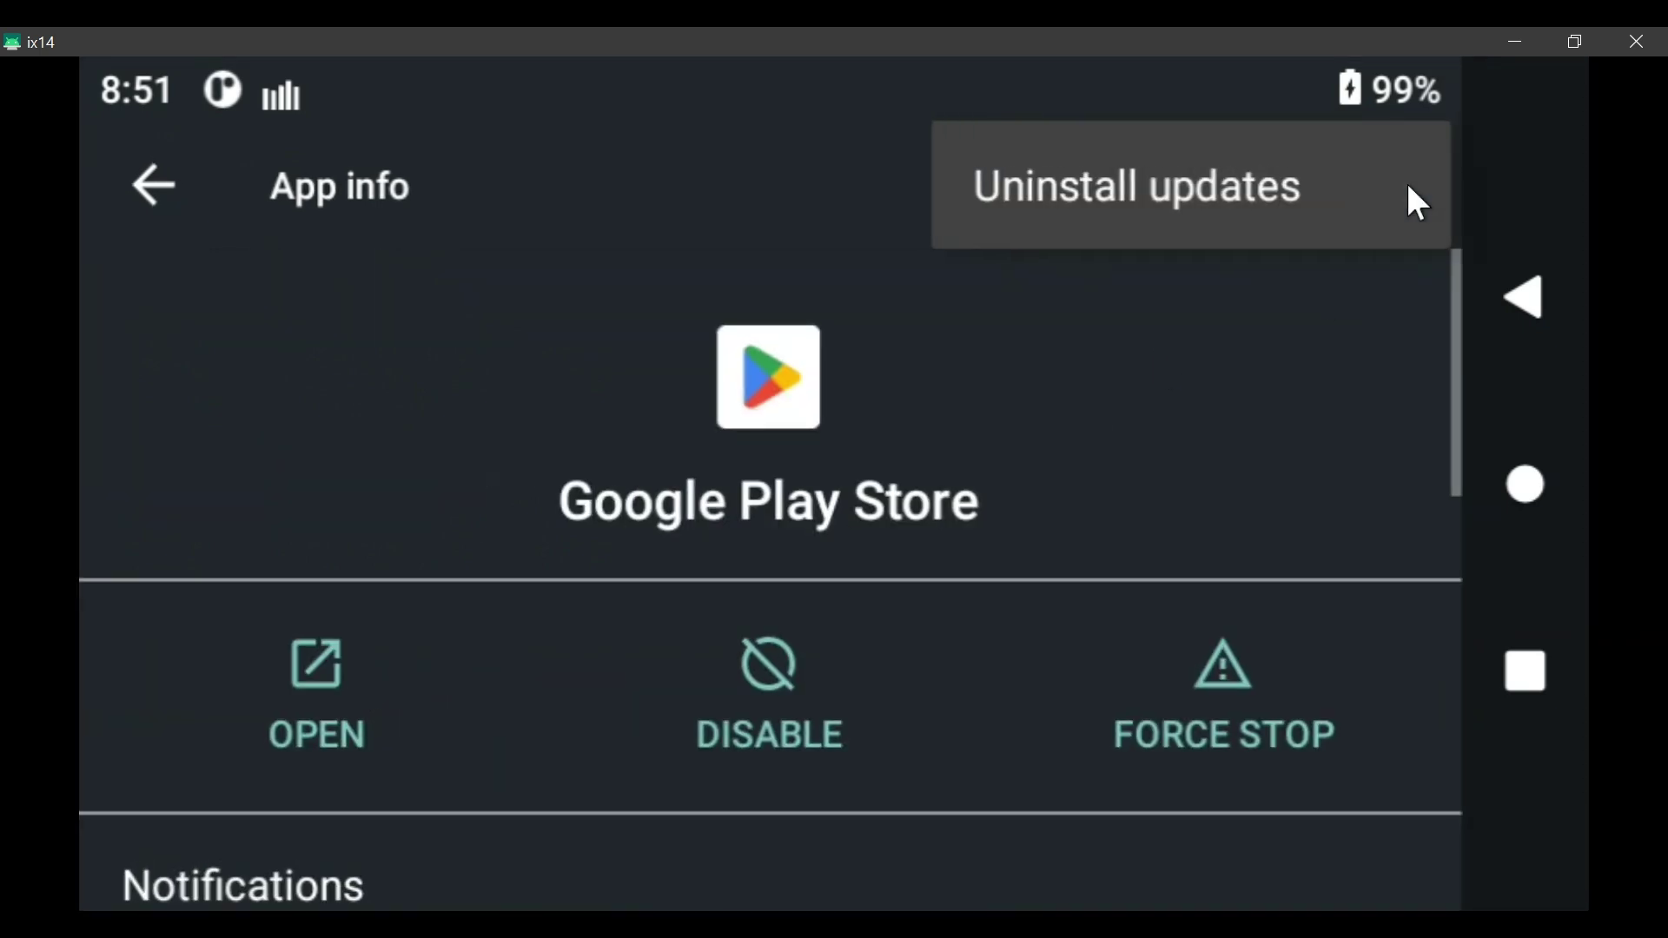
{"action": "left_click", "coordinate": [365, 382]}
{"action": "scroll", "coordinate": [320, 313], "scroll_direction": "down", "scroll_amount": 5}
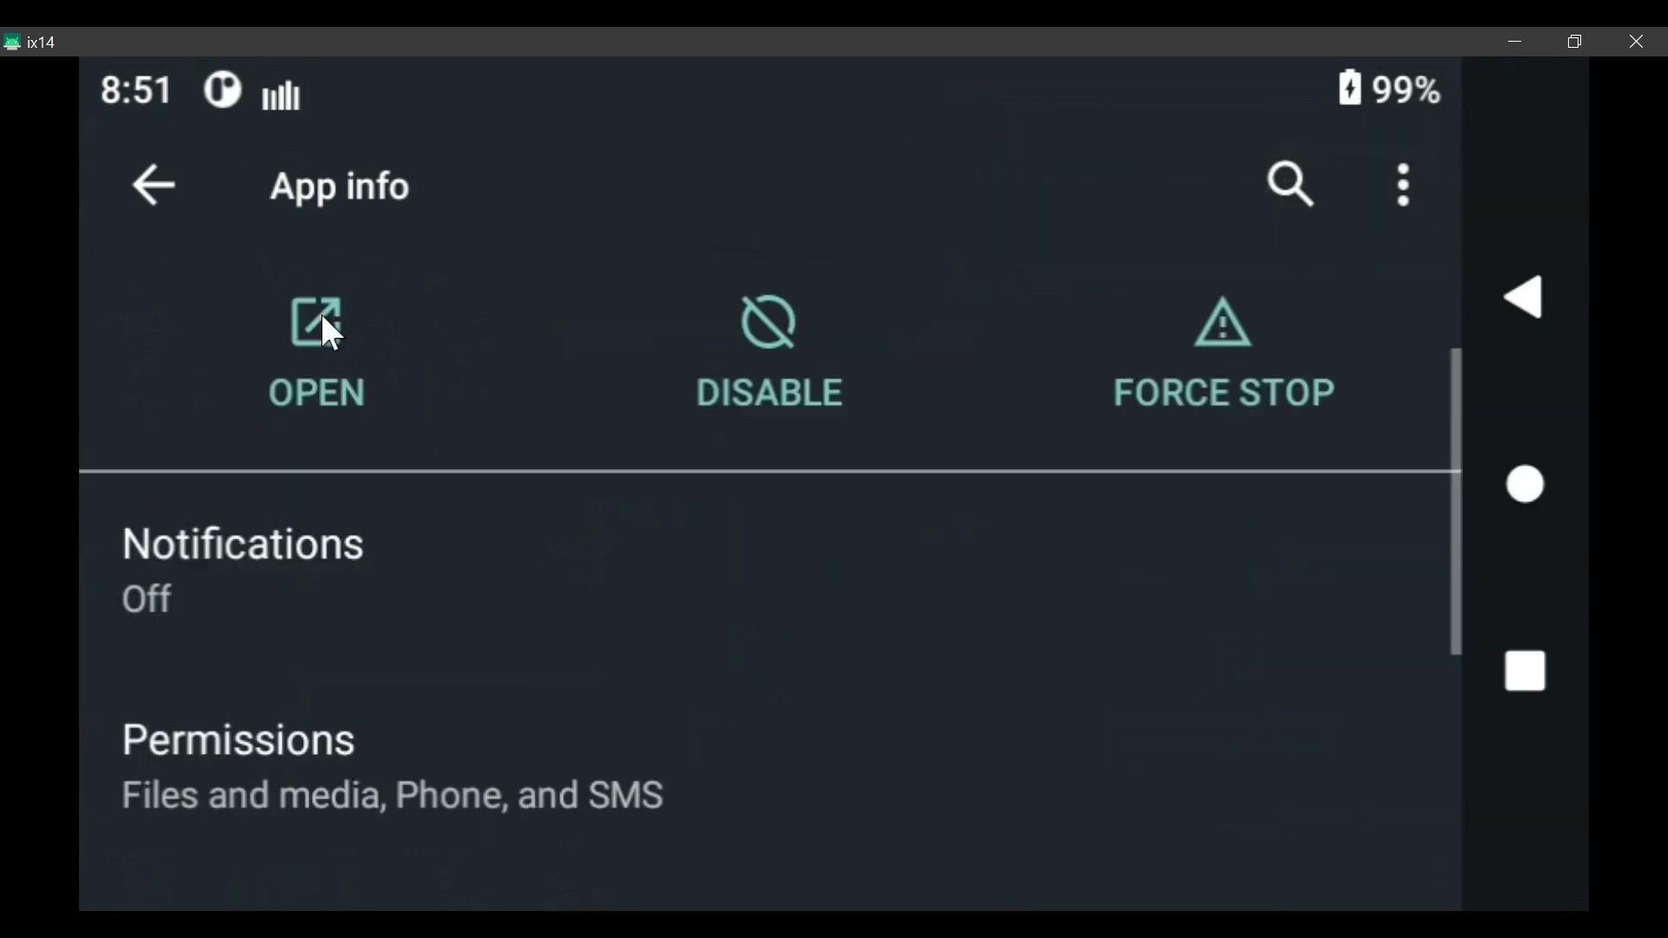
{"action": "scroll", "coordinate": [318, 339], "scroll_direction": "down", "scroll_amount": 2}
{"action": "scroll", "coordinate": [318, 354], "scroll_direction": "up", "scroll_amount": 6}
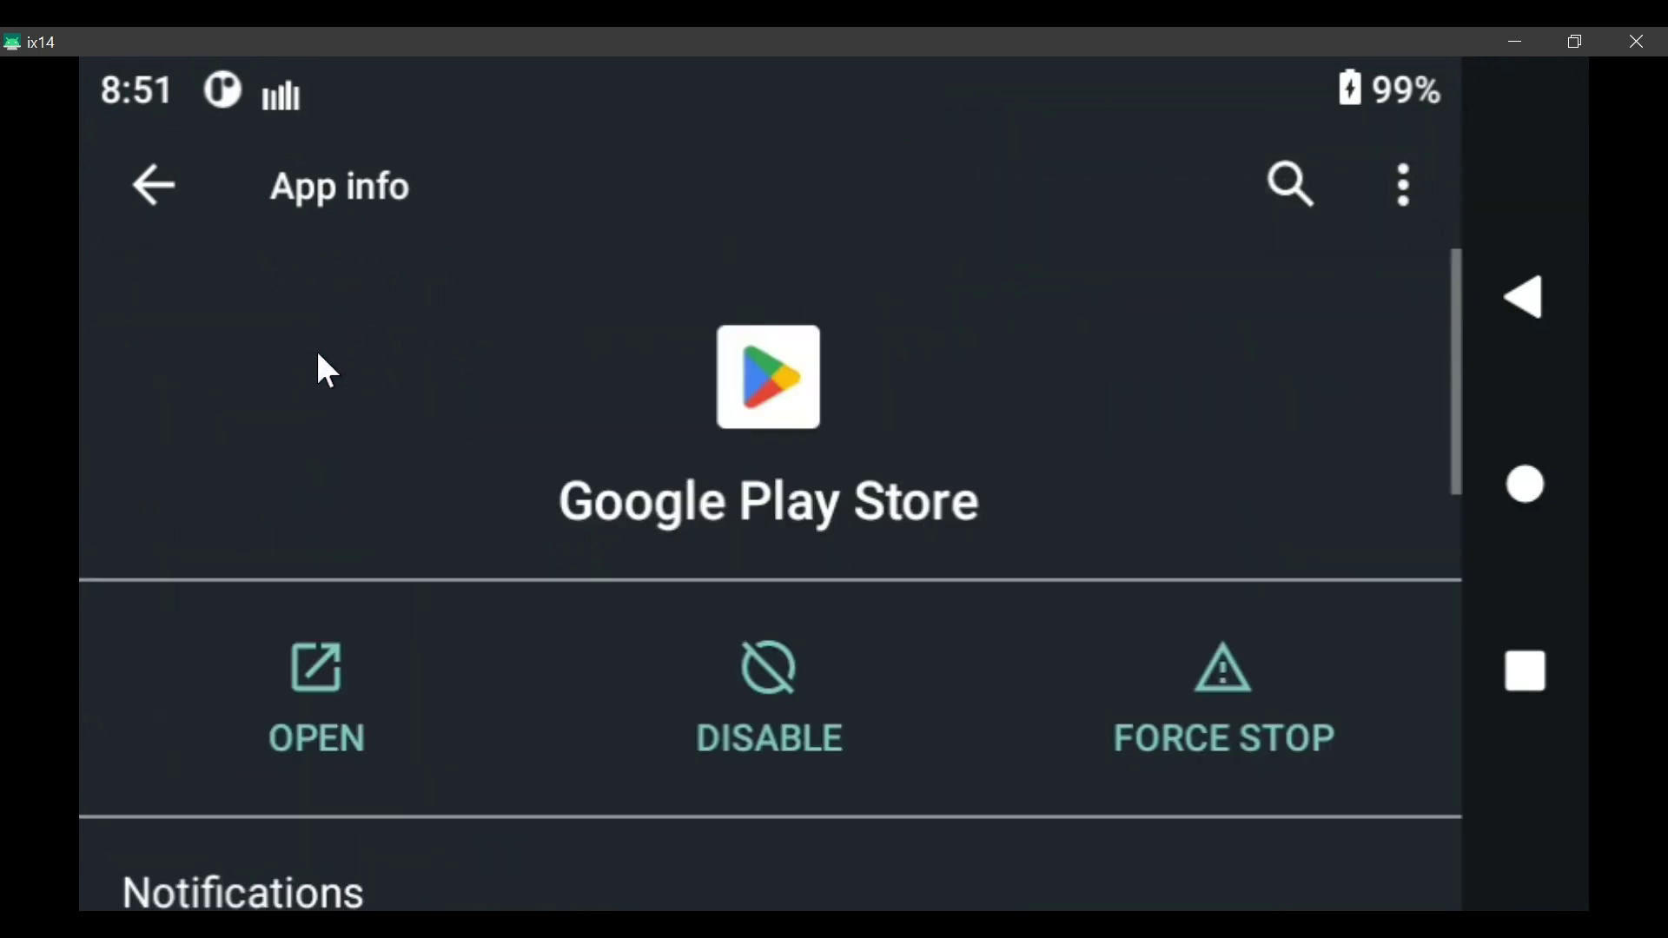
{"action": "left_click", "coordinate": [148, 188]}
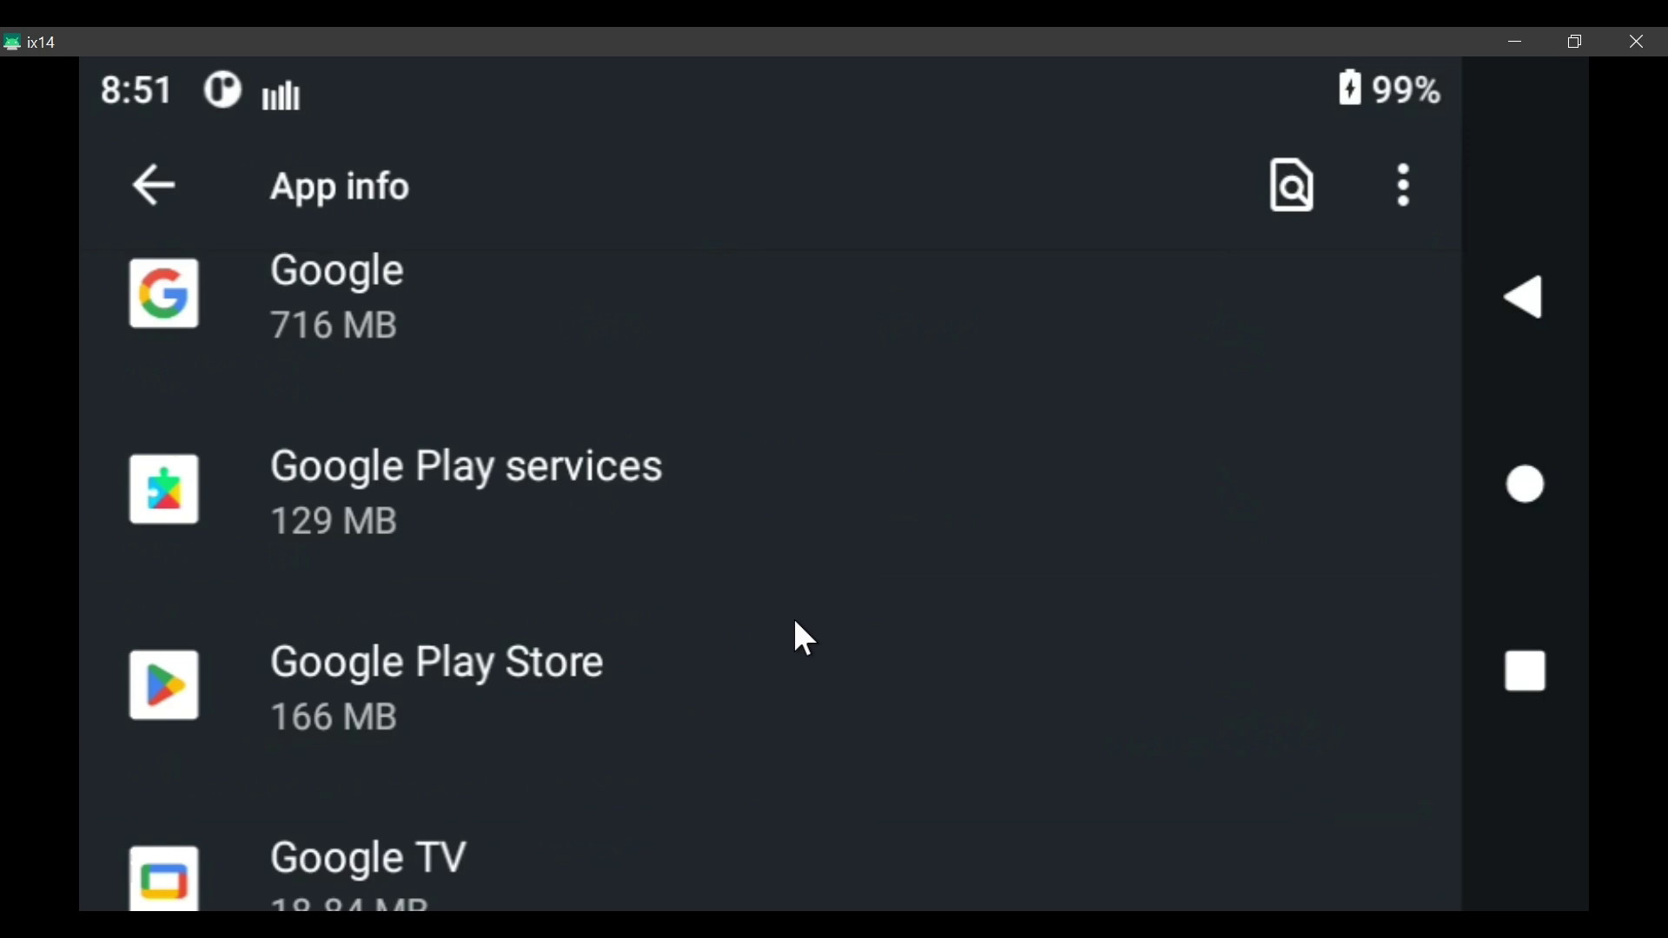
Check the Nova7 and Settings app details, then scroll the list to YouTube Music
{"action": "scroll", "coordinate": [800, 626], "scroll_direction": "down", "scroll_amount": 4}
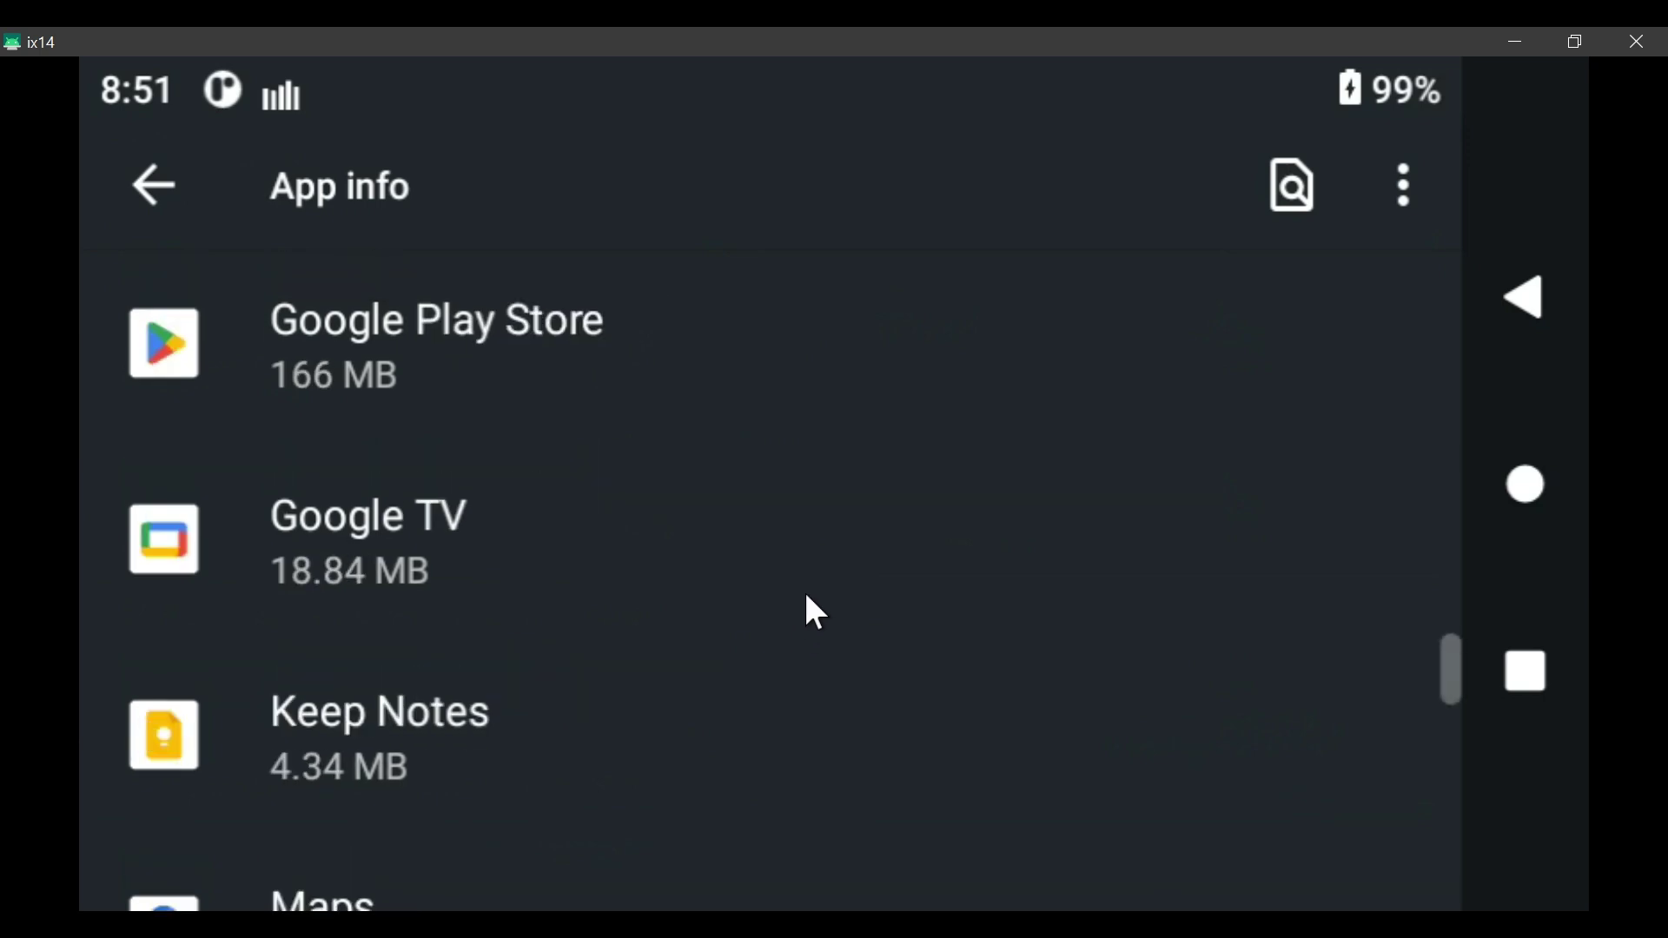
{"action": "scroll", "coordinate": [805, 603], "scroll_direction": "down", "scroll_amount": 3}
{"action": "scroll", "coordinate": [727, 568], "scroll_direction": "down", "scroll_amount": 4}
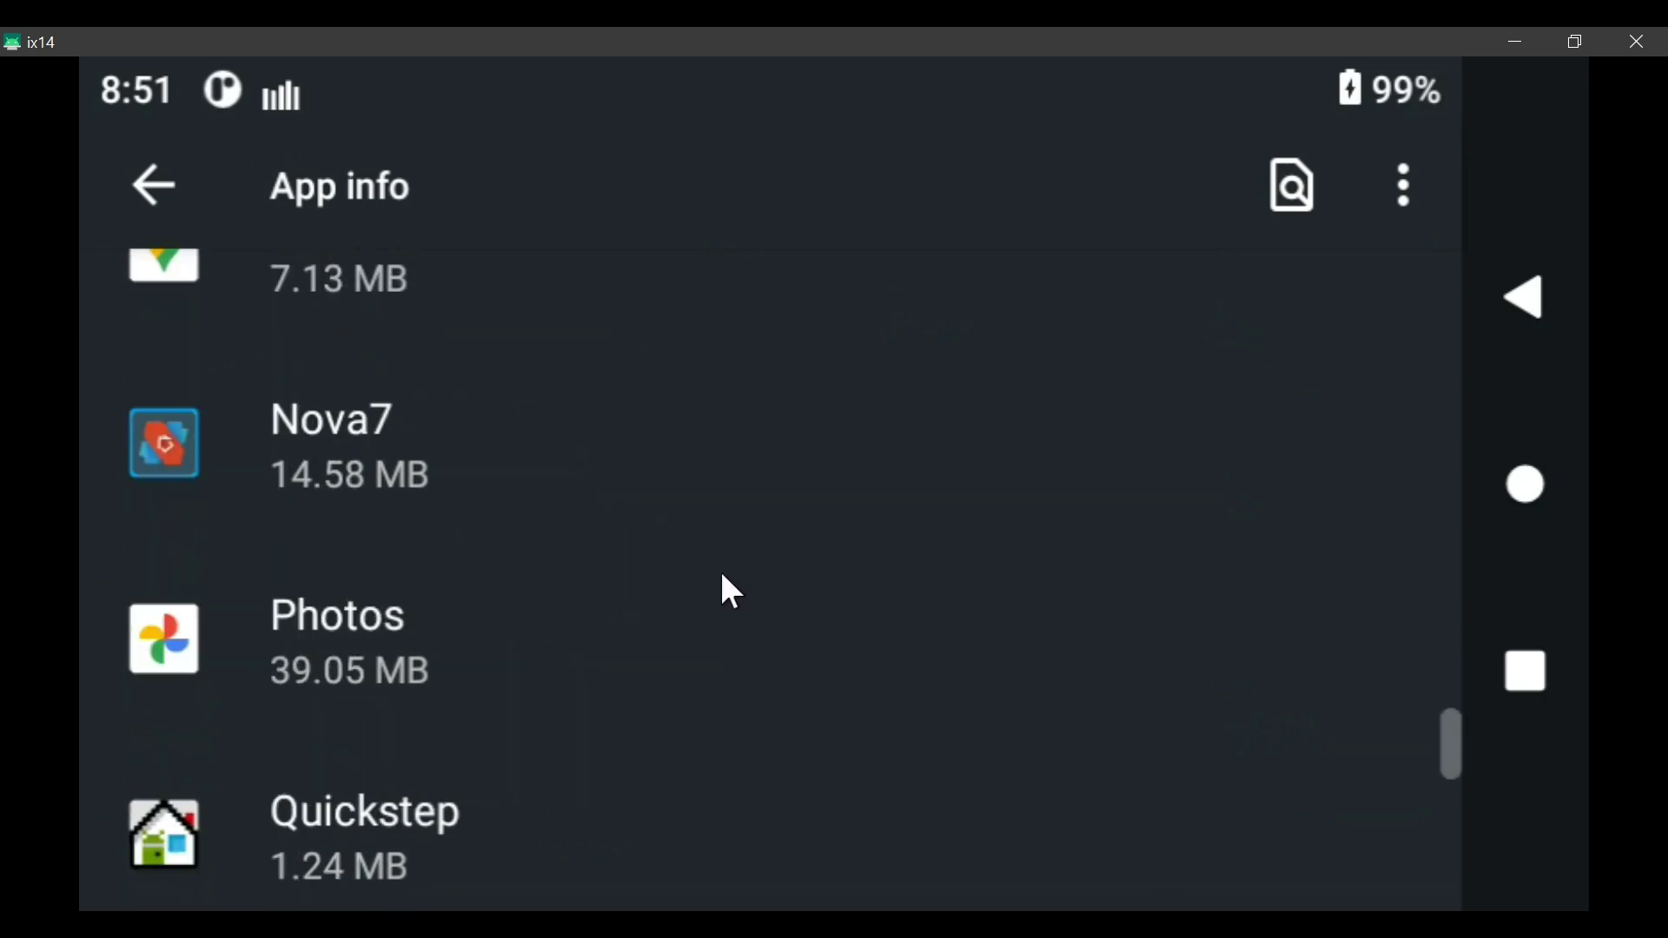
{"action": "left_click", "coordinate": [295, 436]}
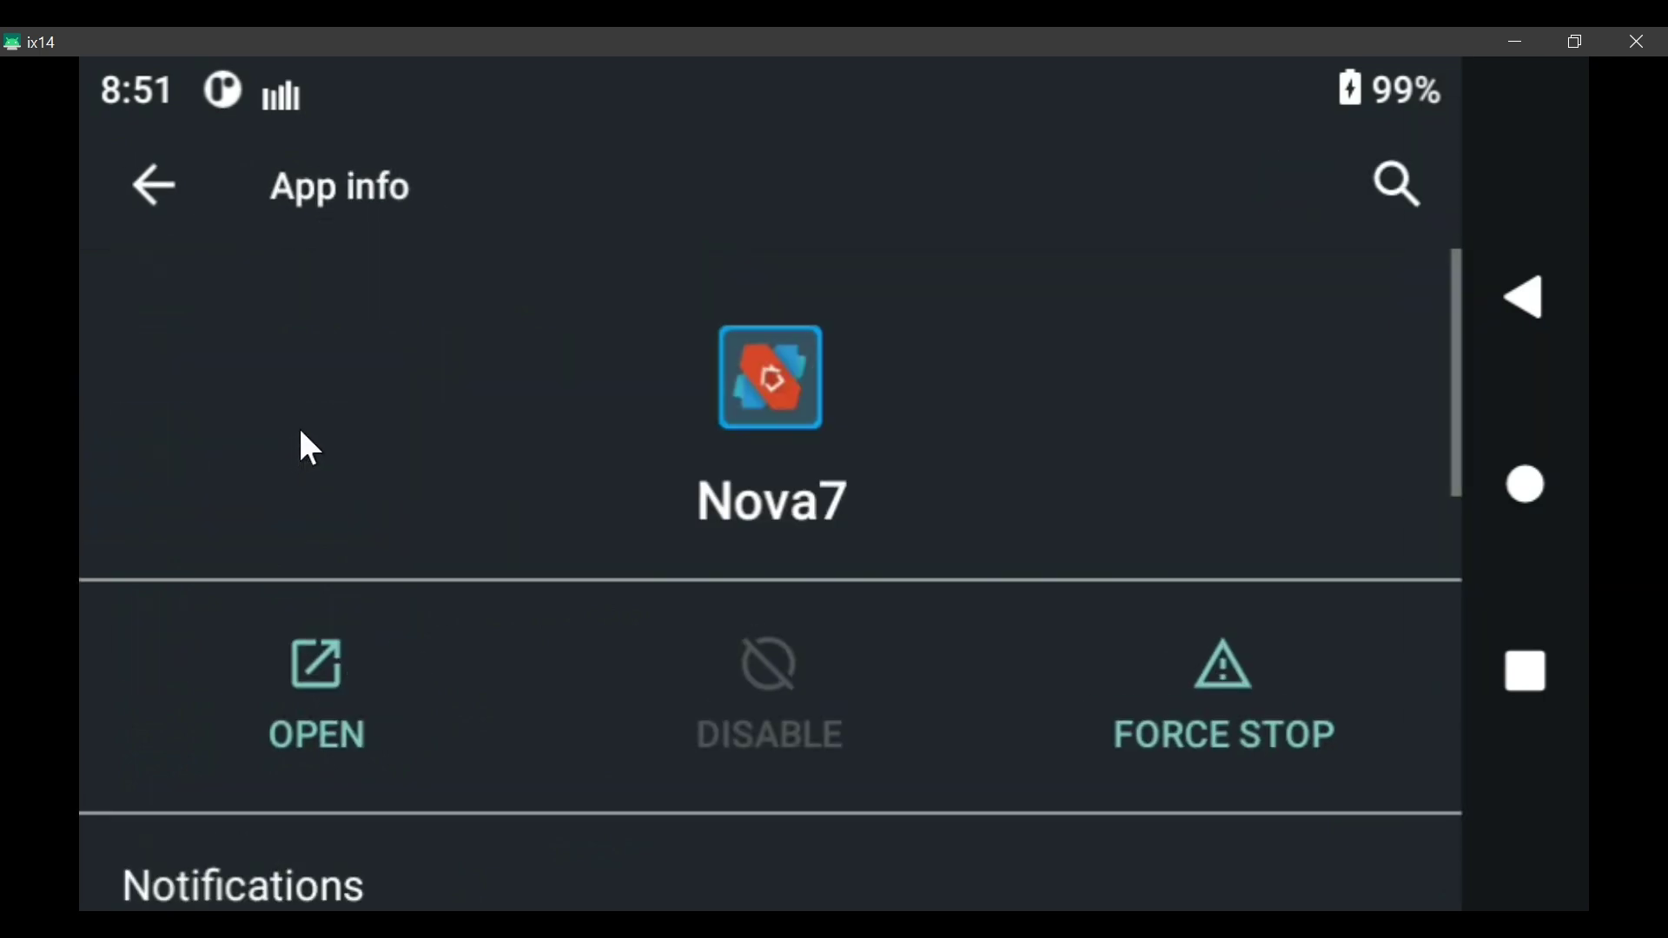
{"action": "left_click", "coordinate": [153, 184]}
{"action": "scroll", "coordinate": [440, 545], "scroll_direction": "up", "scroll_amount": 4}
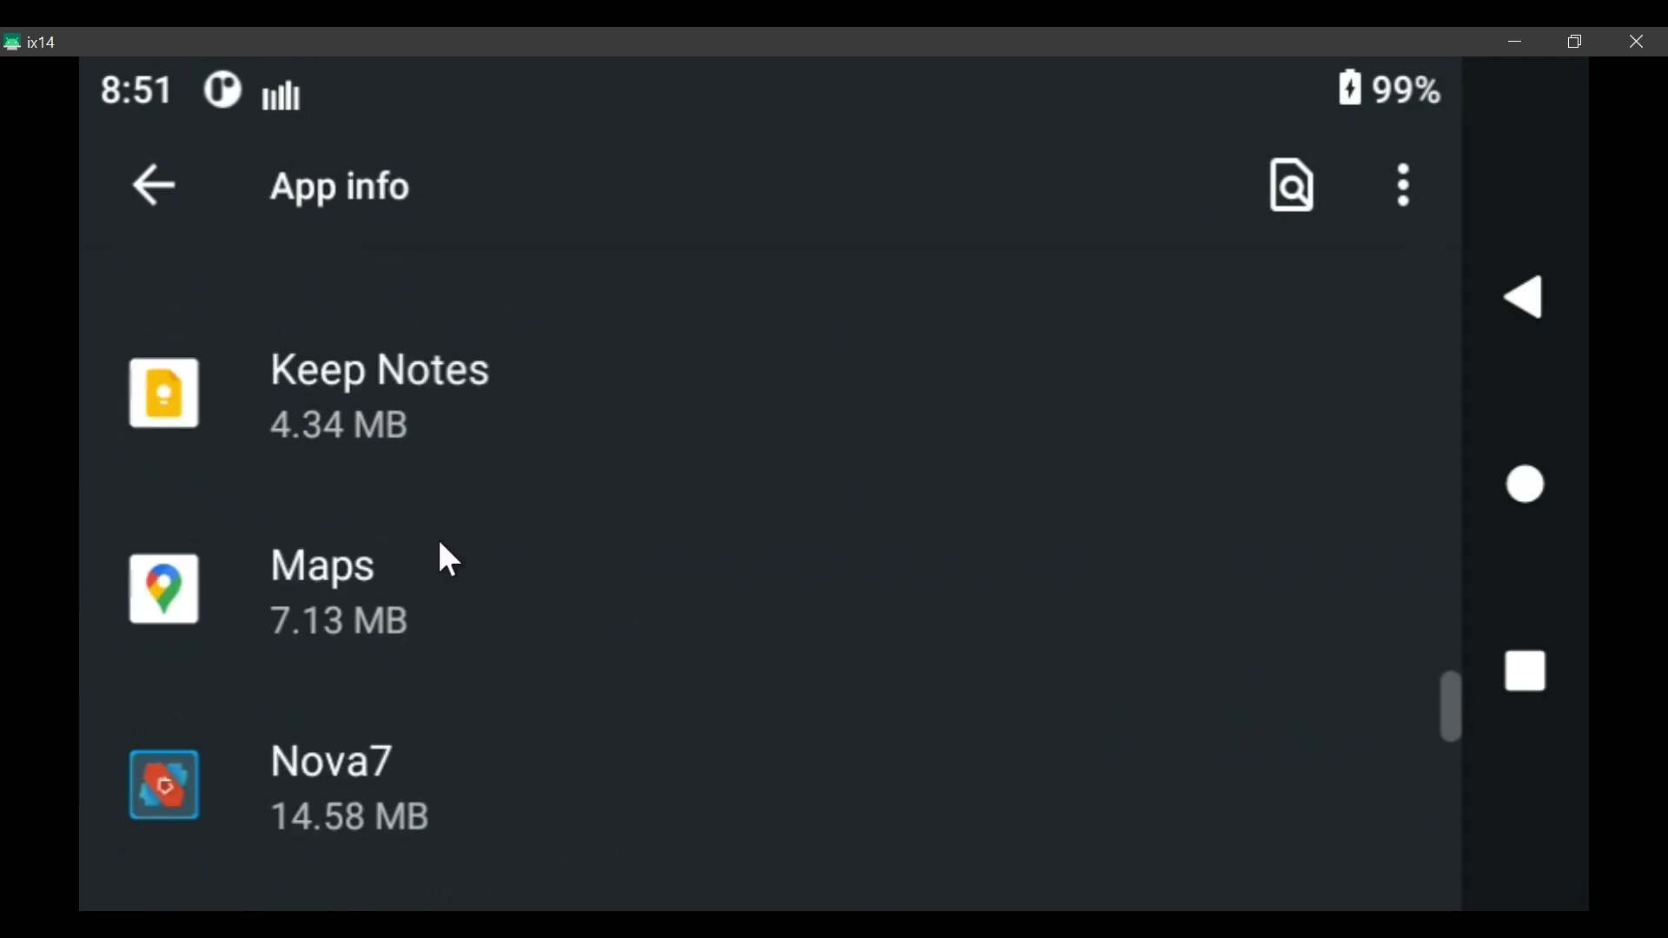
{"action": "scroll", "coordinate": [440, 546], "scroll_direction": "down", "scroll_amount": 12}
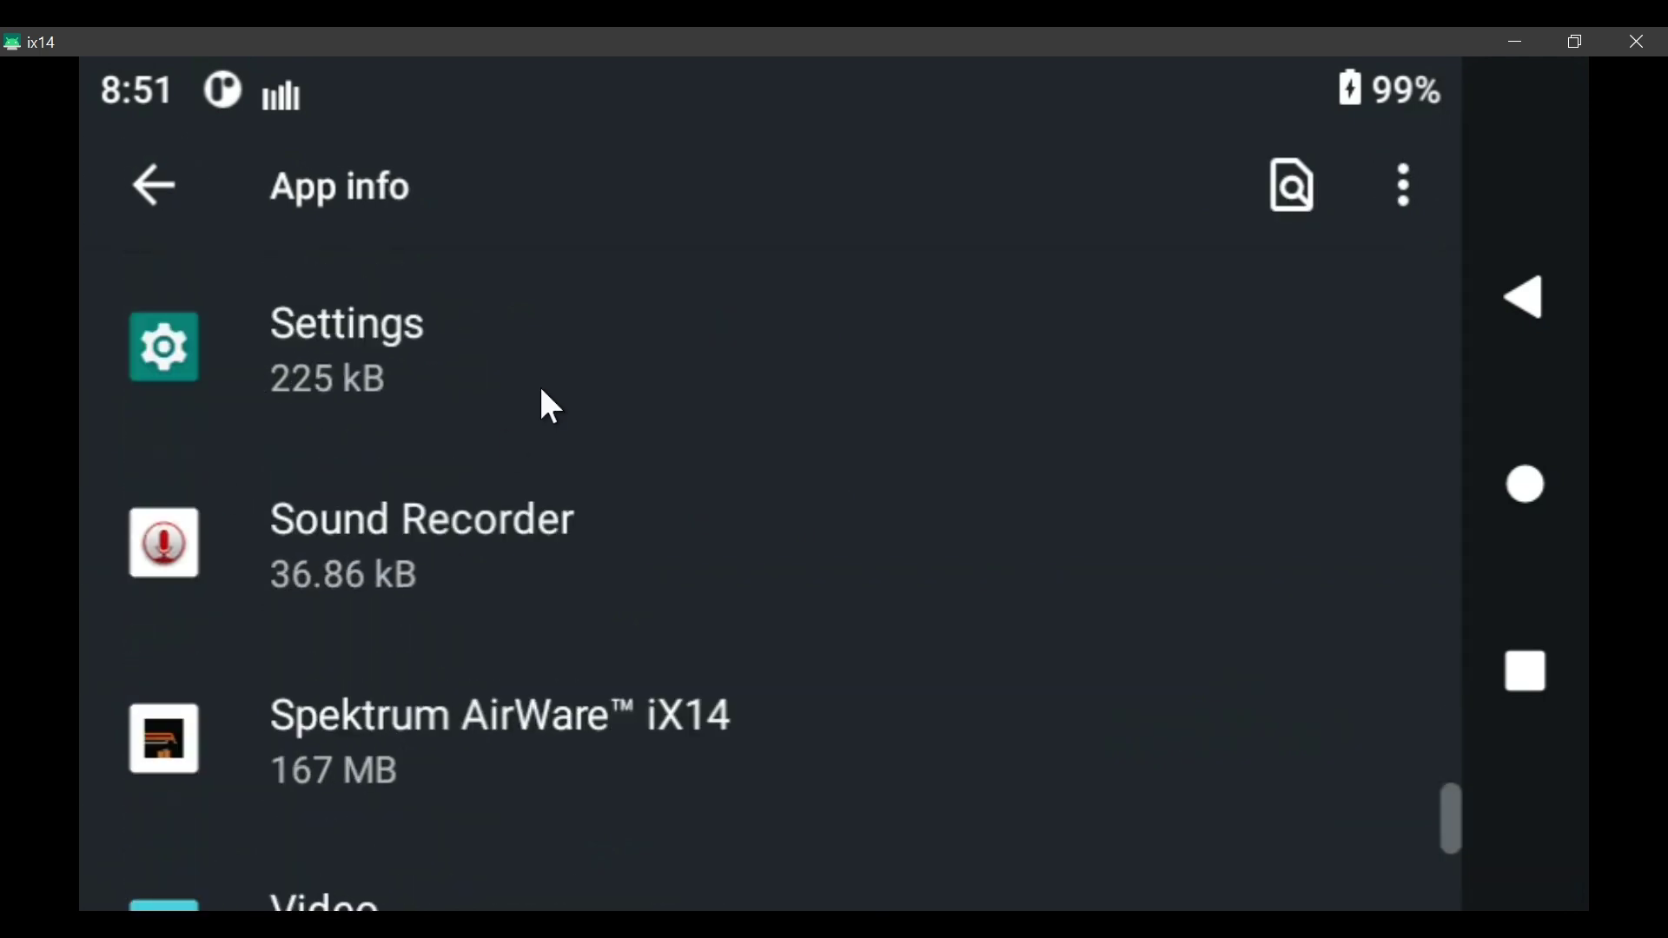
{"action": "left_click", "coordinate": [300, 335]}
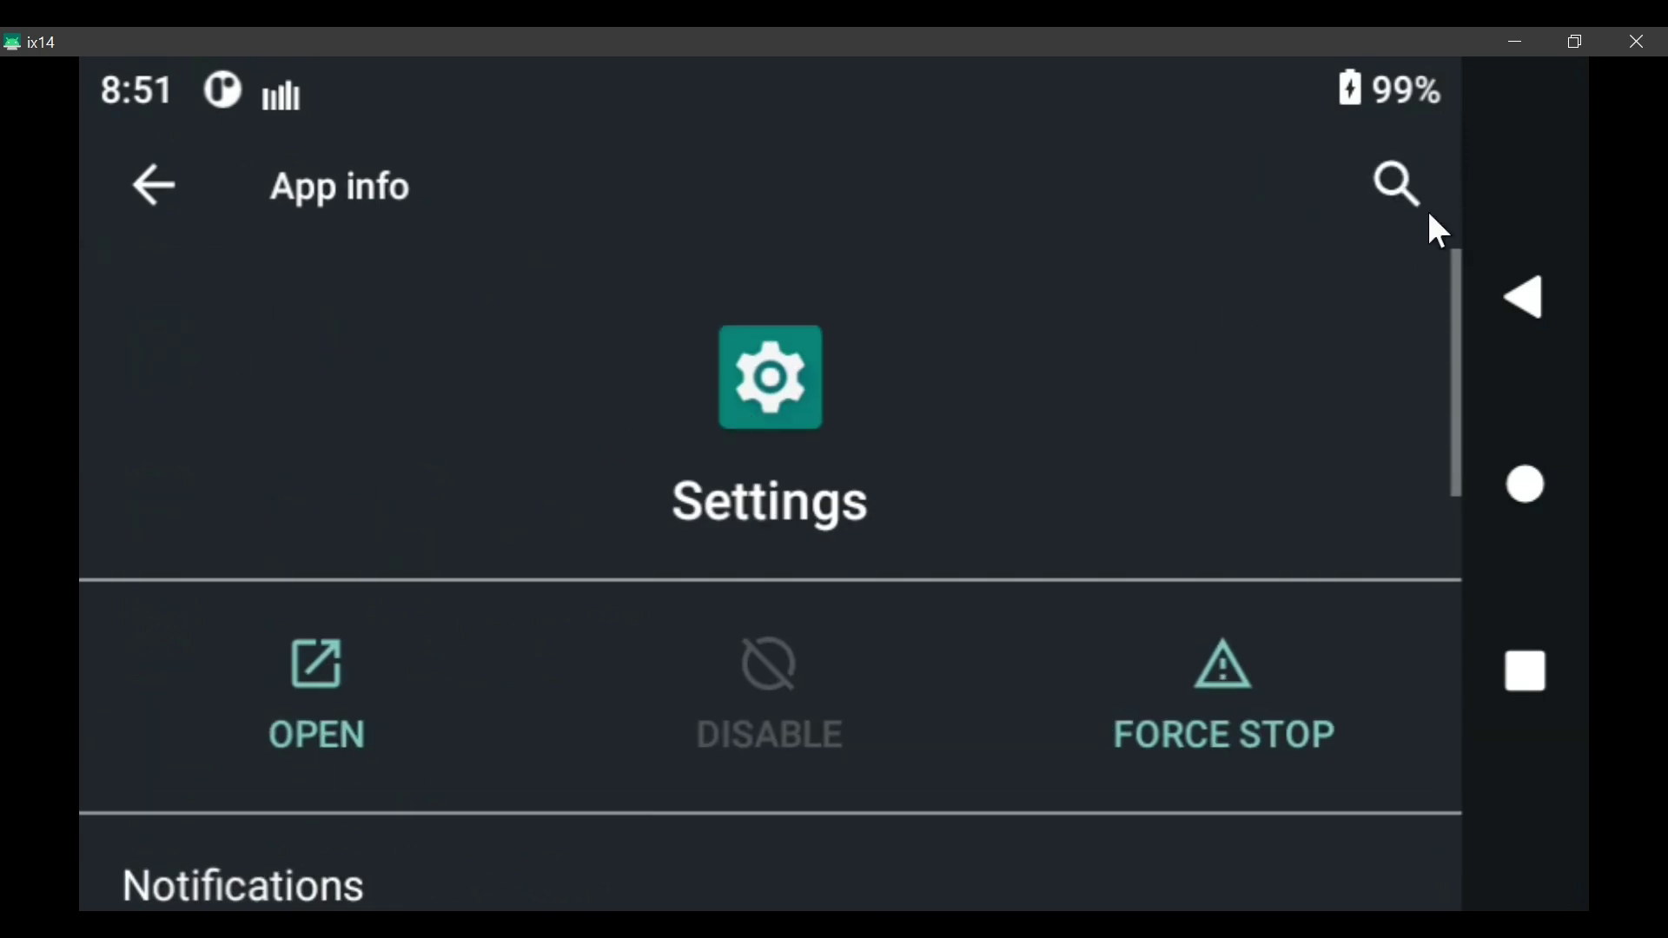
{"action": "scroll", "coordinate": [781, 657], "scroll_direction": "down", "scroll_amount": 5}
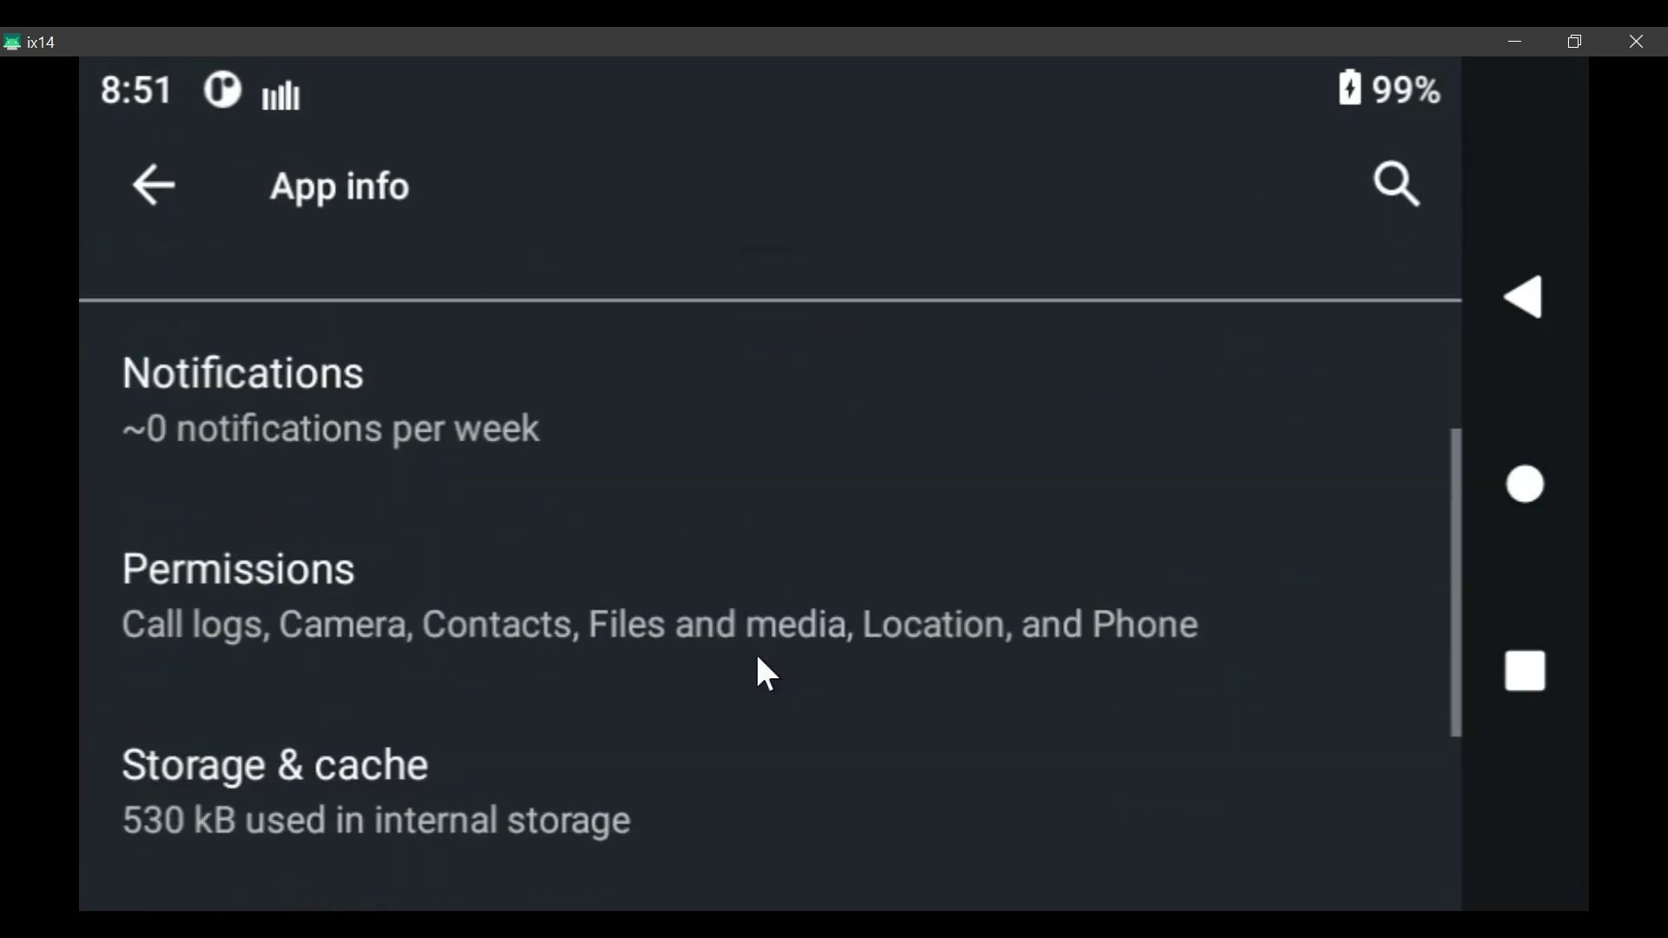
{"action": "left_click", "coordinate": [170, 184]}
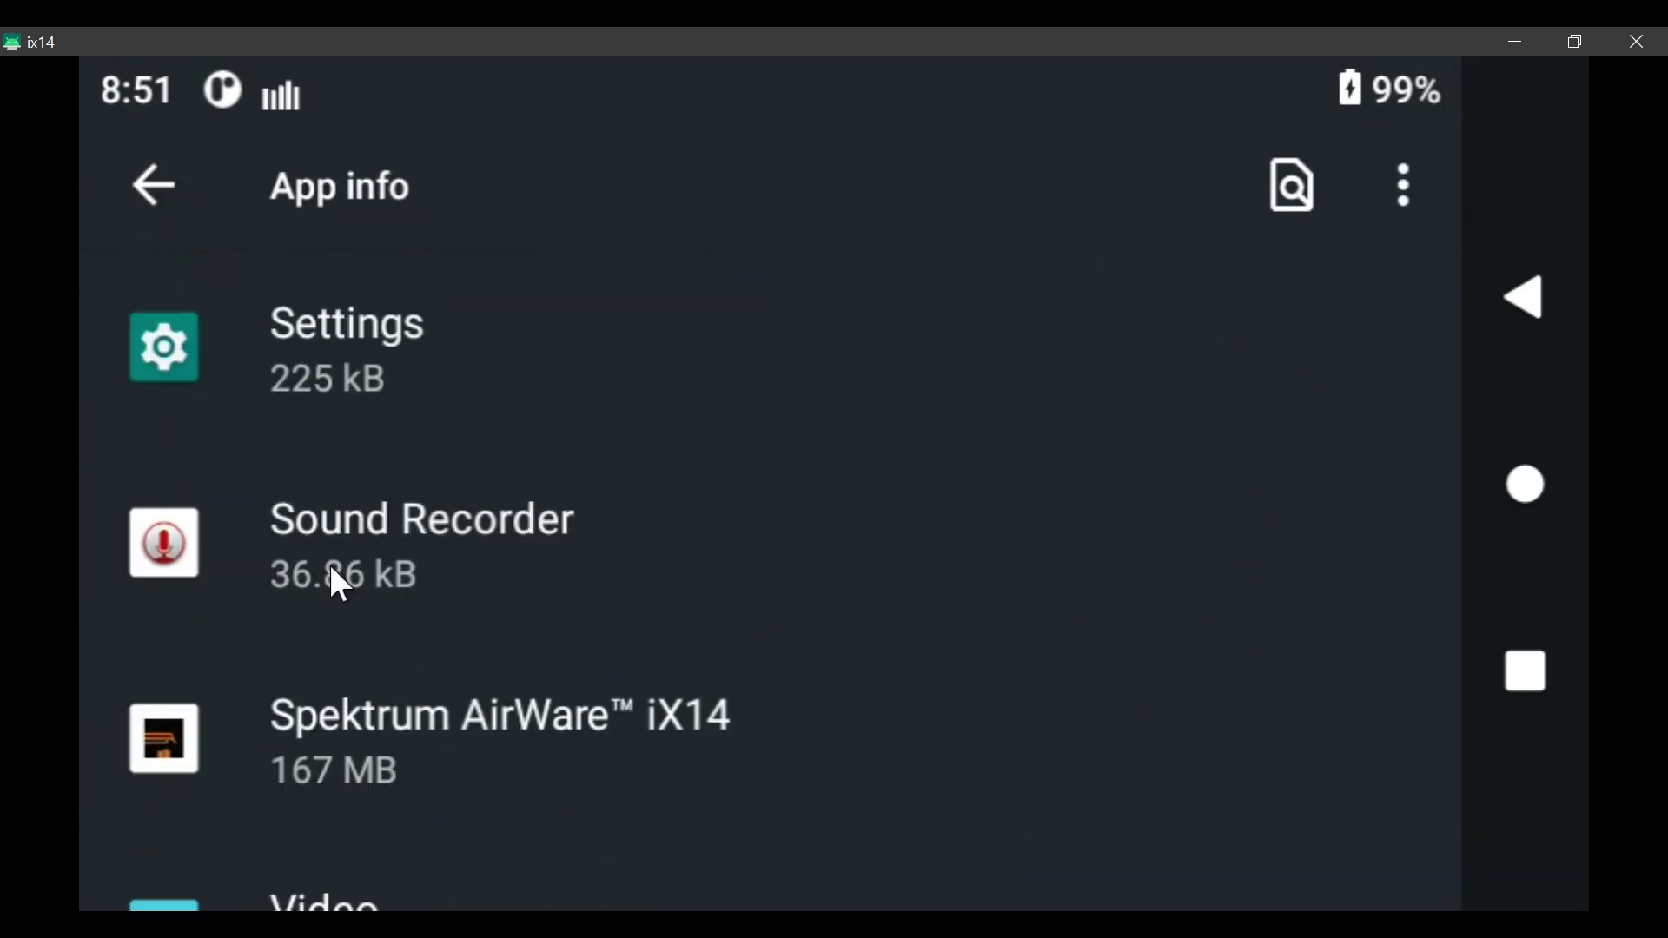
{"action": "scroll", "coordinate": [329, 565], "scroll_direction": "down", "scroll_amount": 5}
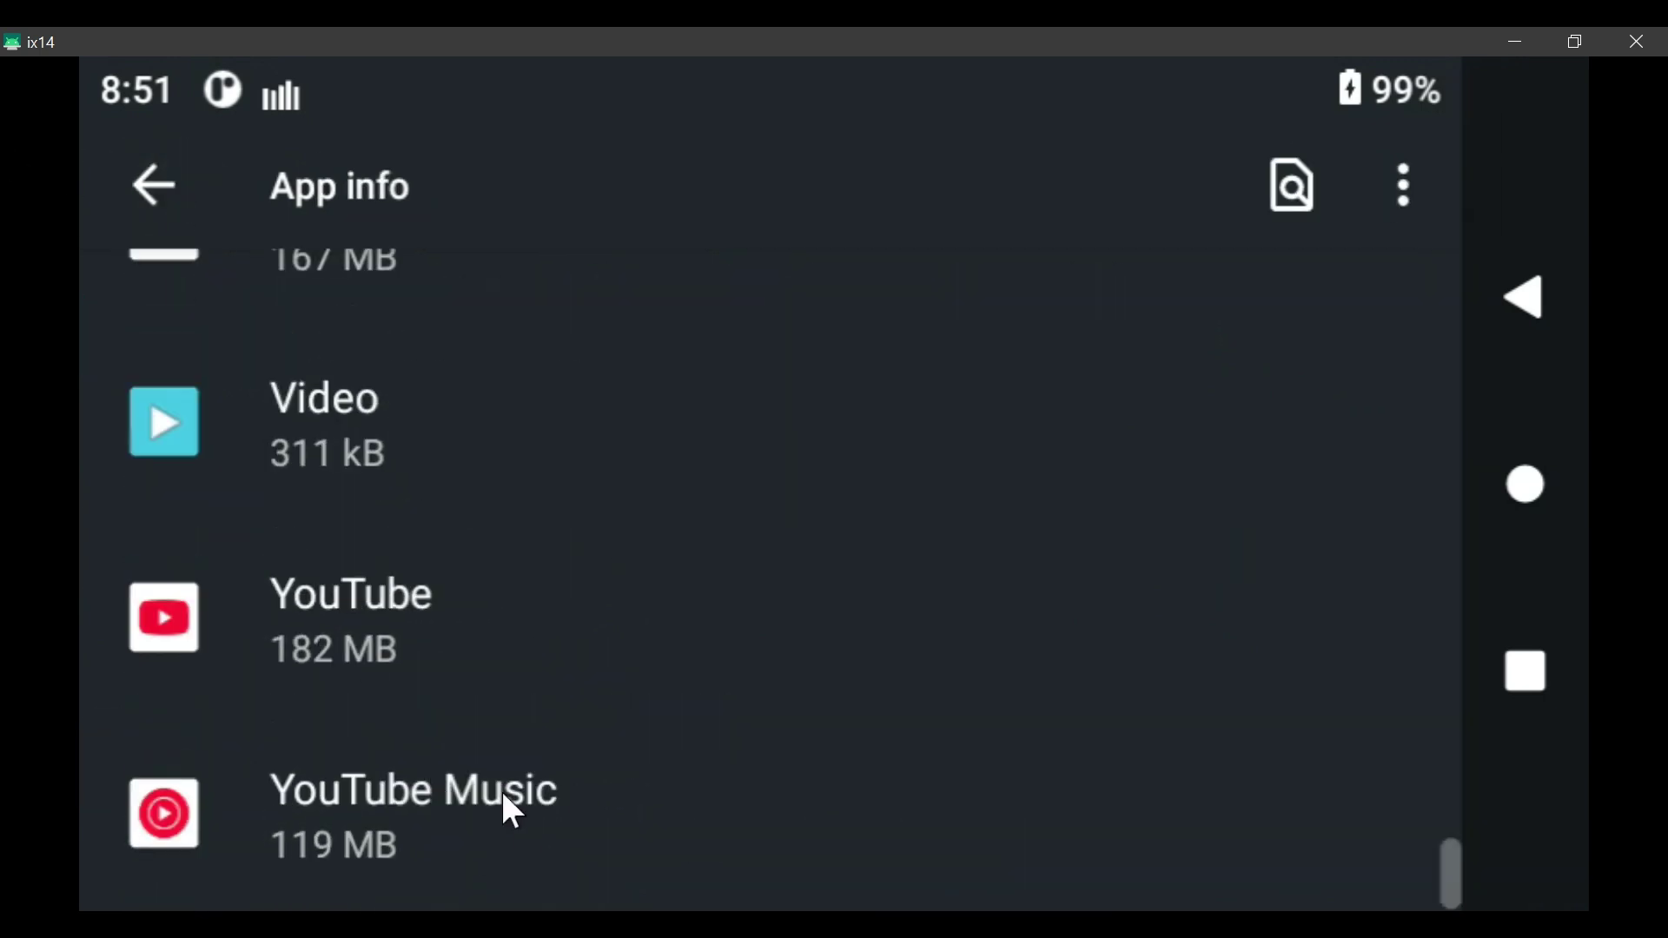
{"action": "left_click", "coordinate": [342, 602]}
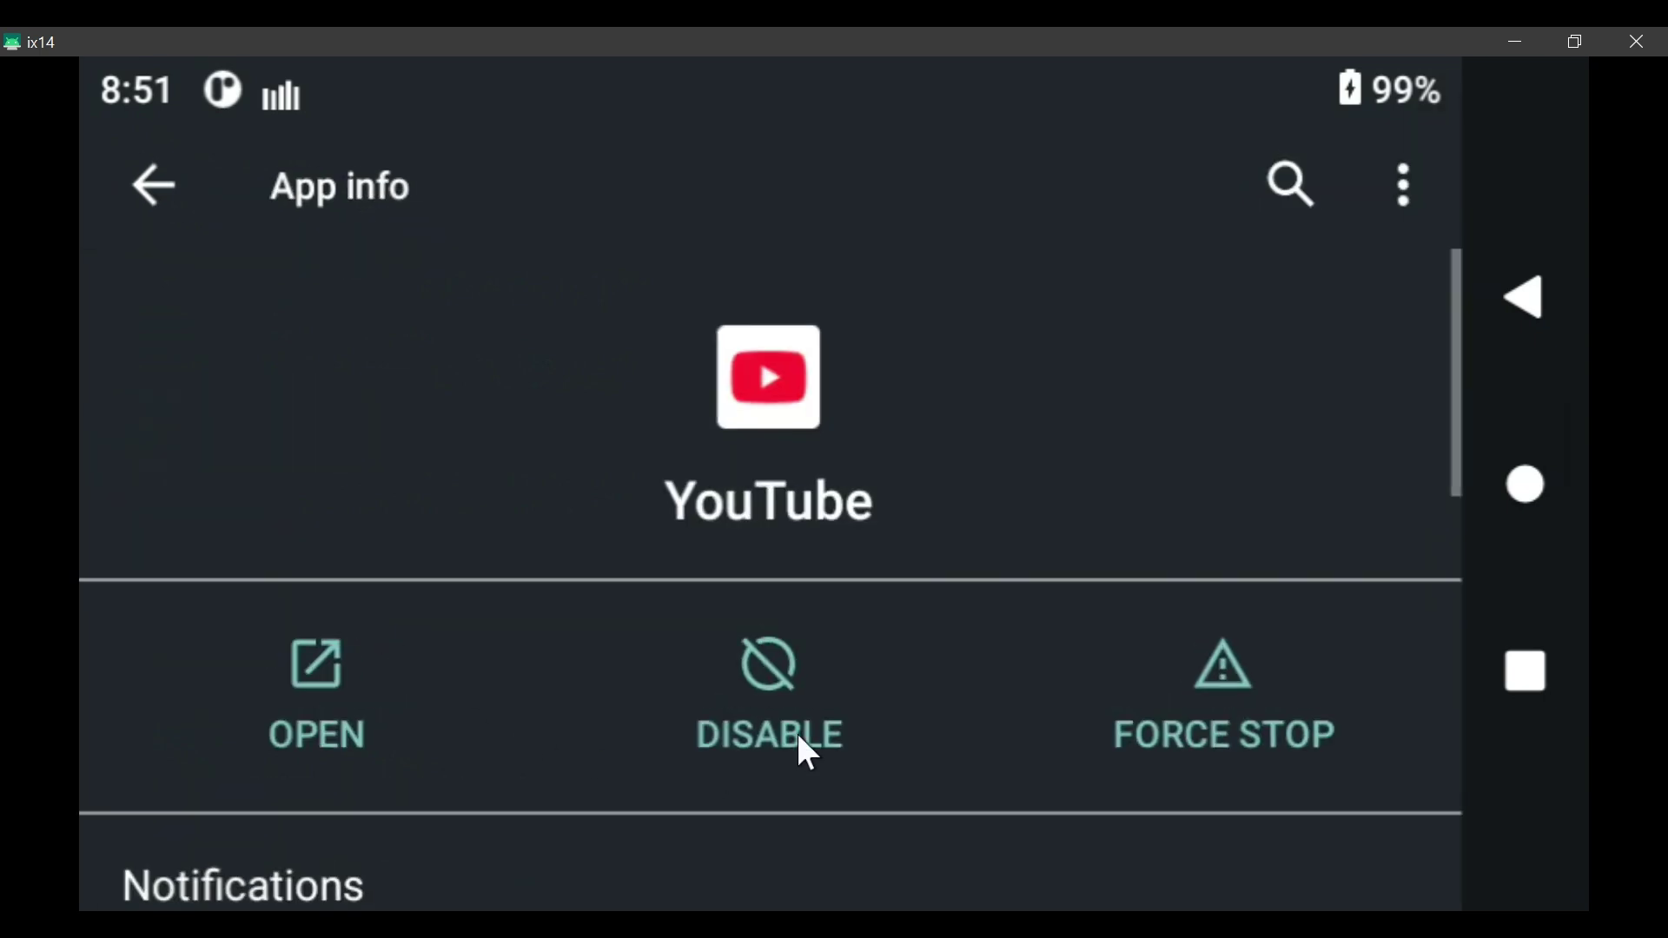
{"action": "scroll", "coordinate": [576, 432], "scroll_direction": "down", "scroll_amount": 8}
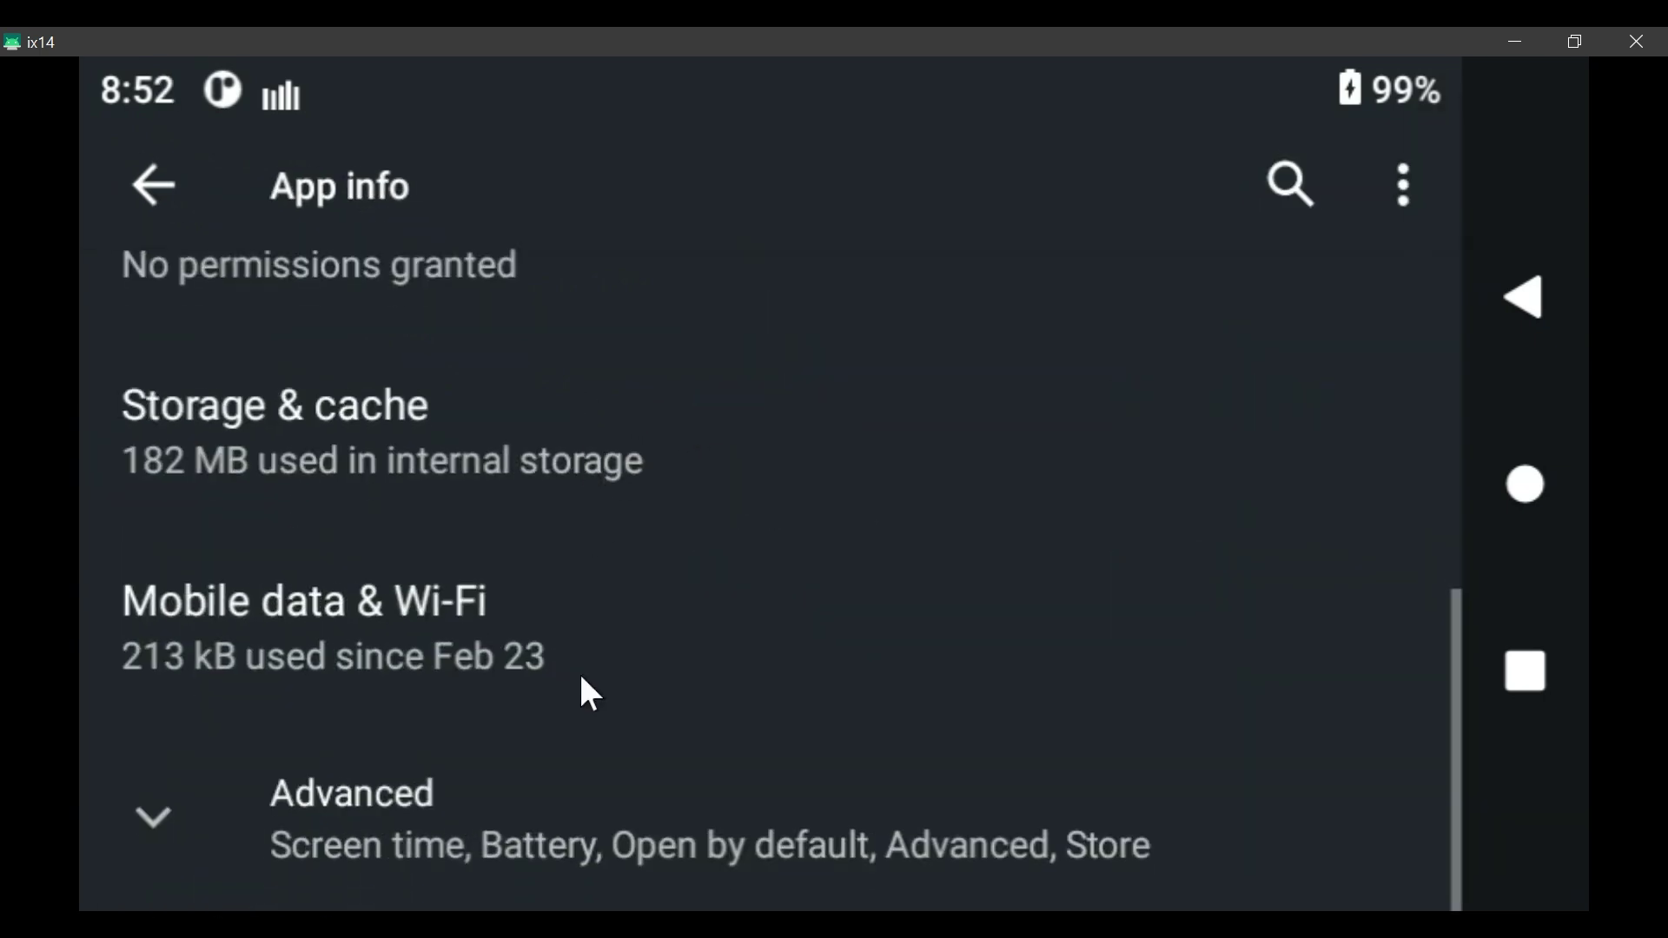
{"action": "left_click", "coordinate": [398, 812]}
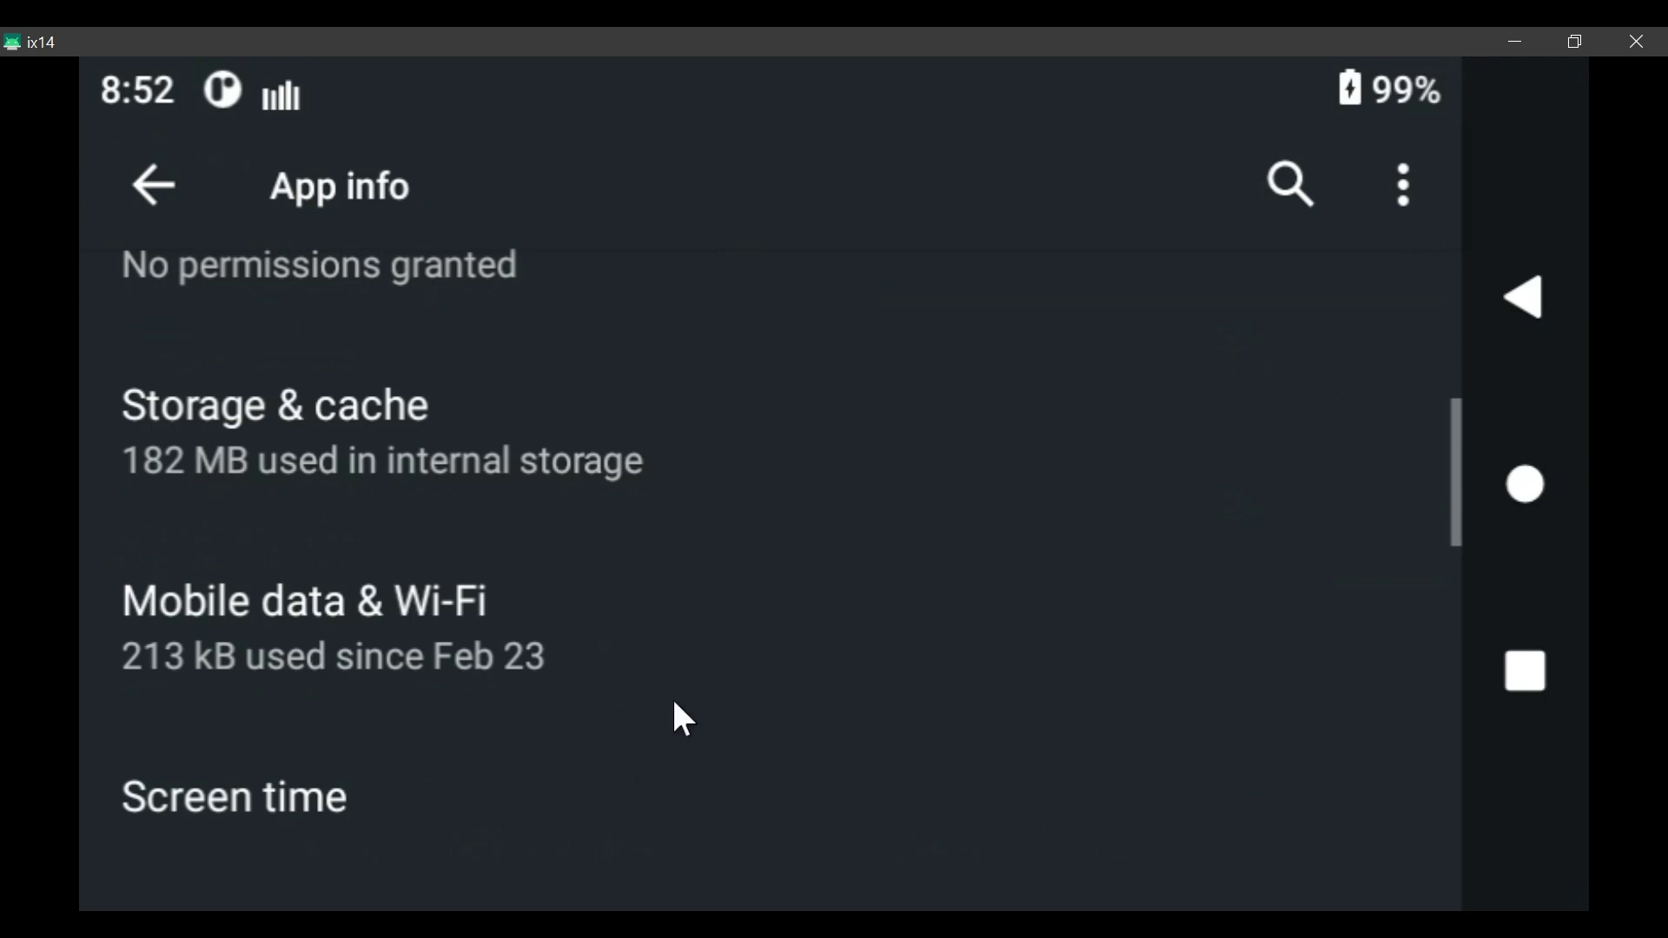
{"action": "scroll", "coordinate": [808, 530], "scroll_direction": "down", "scroll_amount": 10}
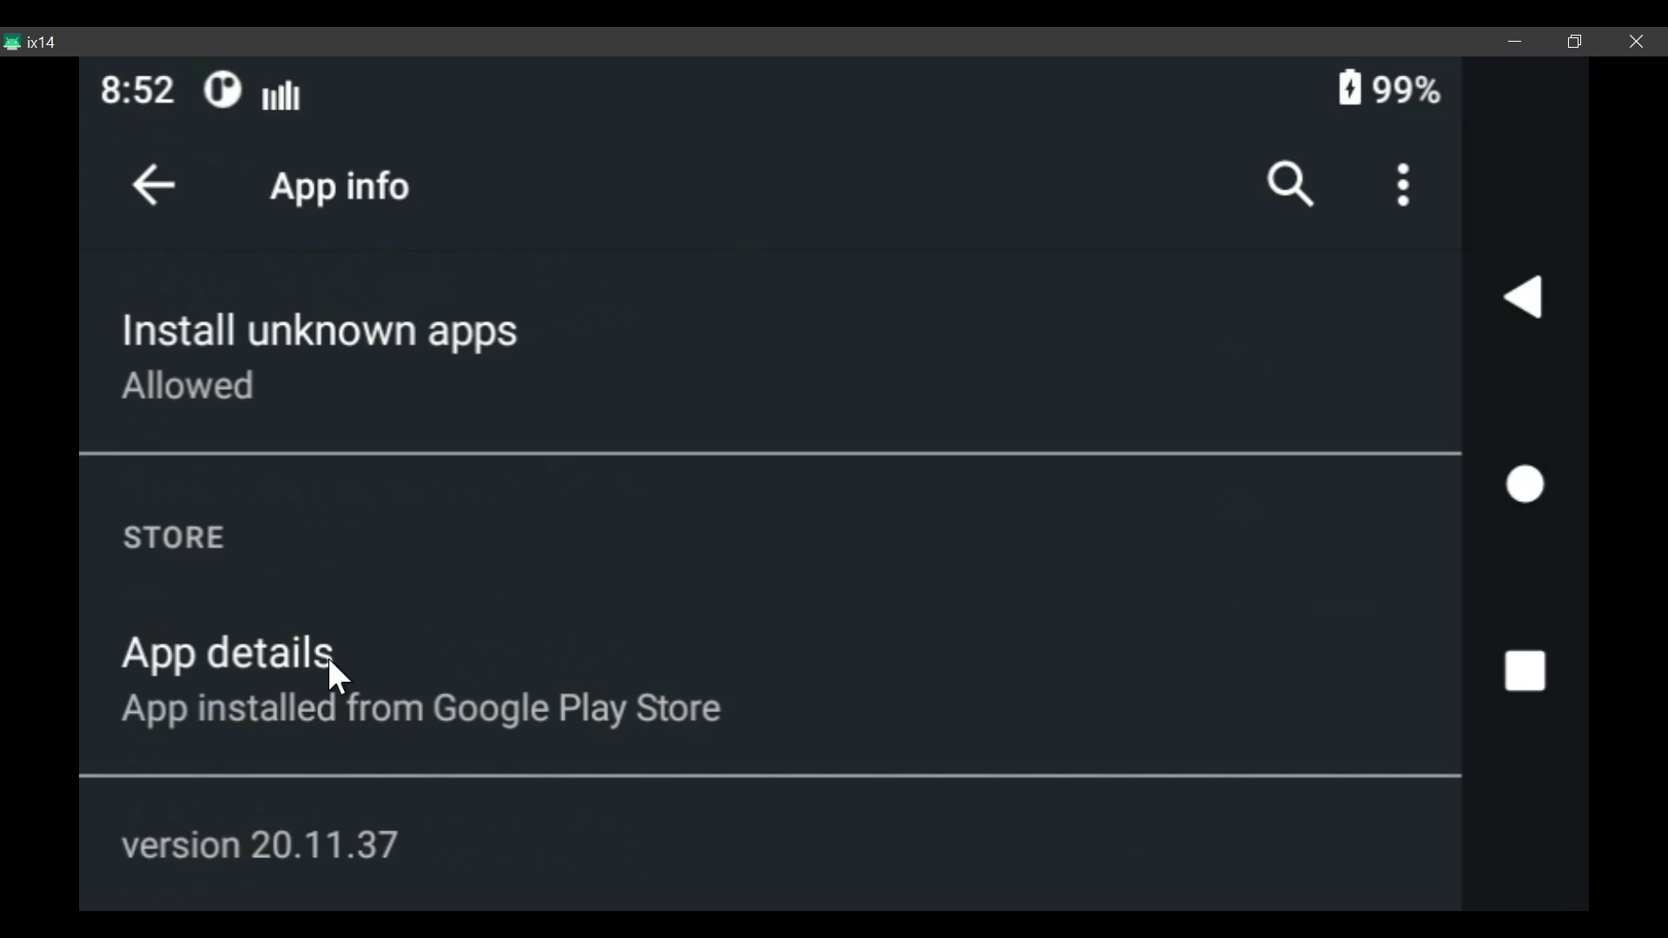
{"action": "left_click", "coordinate": [1400, 180]}
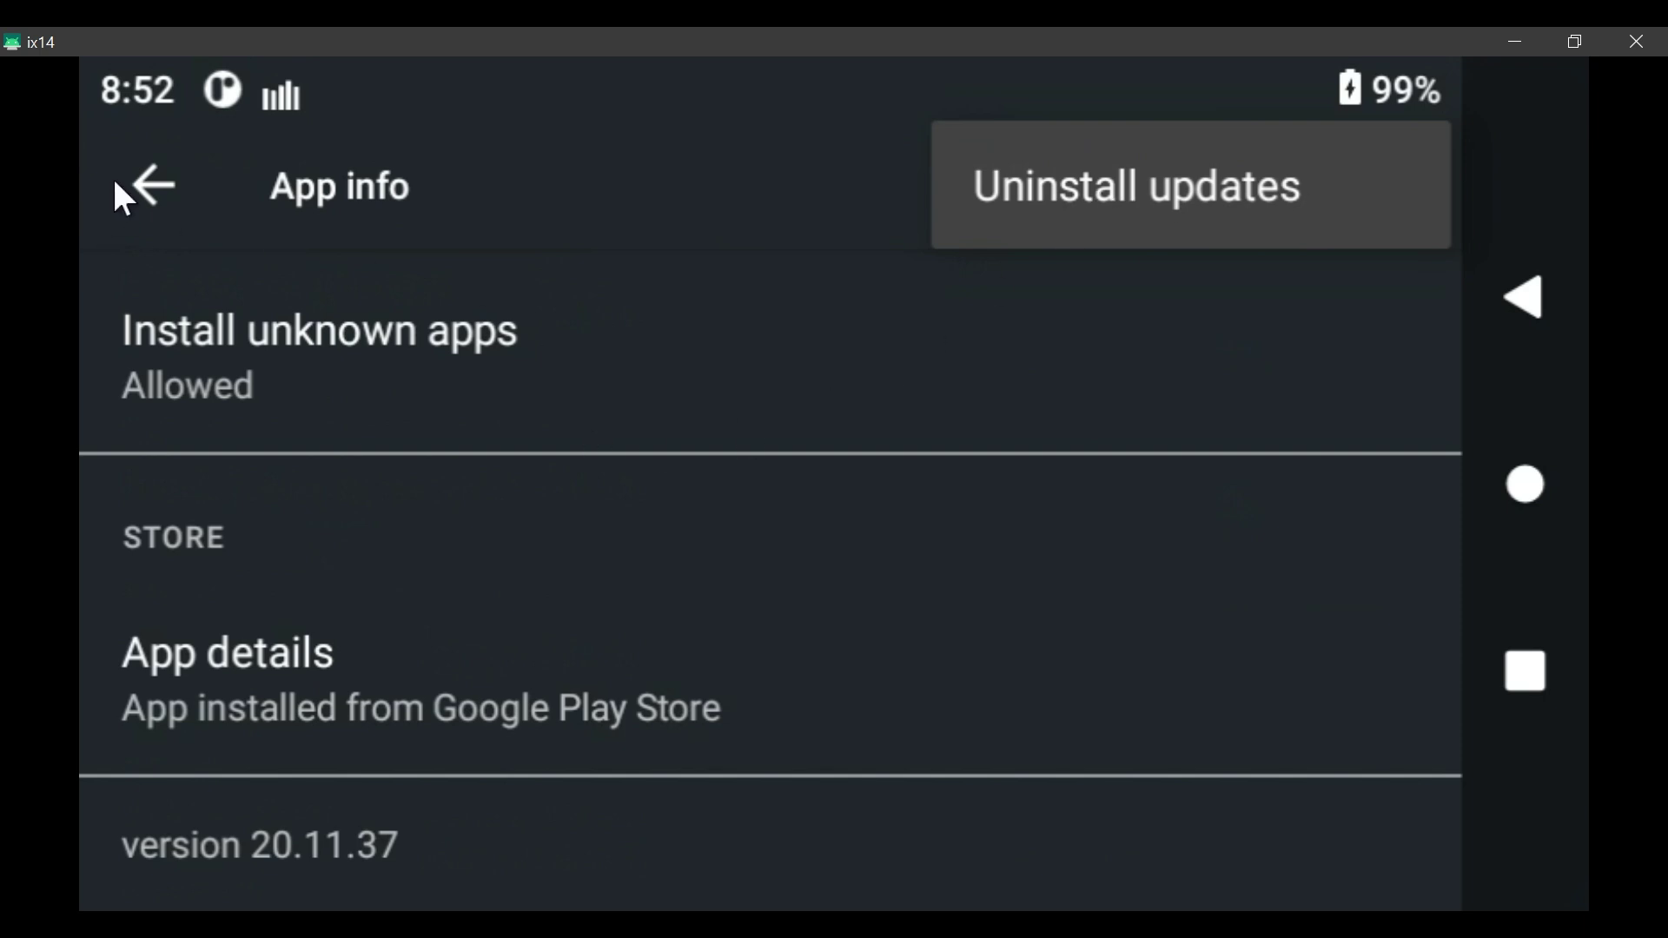
{"action": "left_click", "coordinate": [149, 182]}
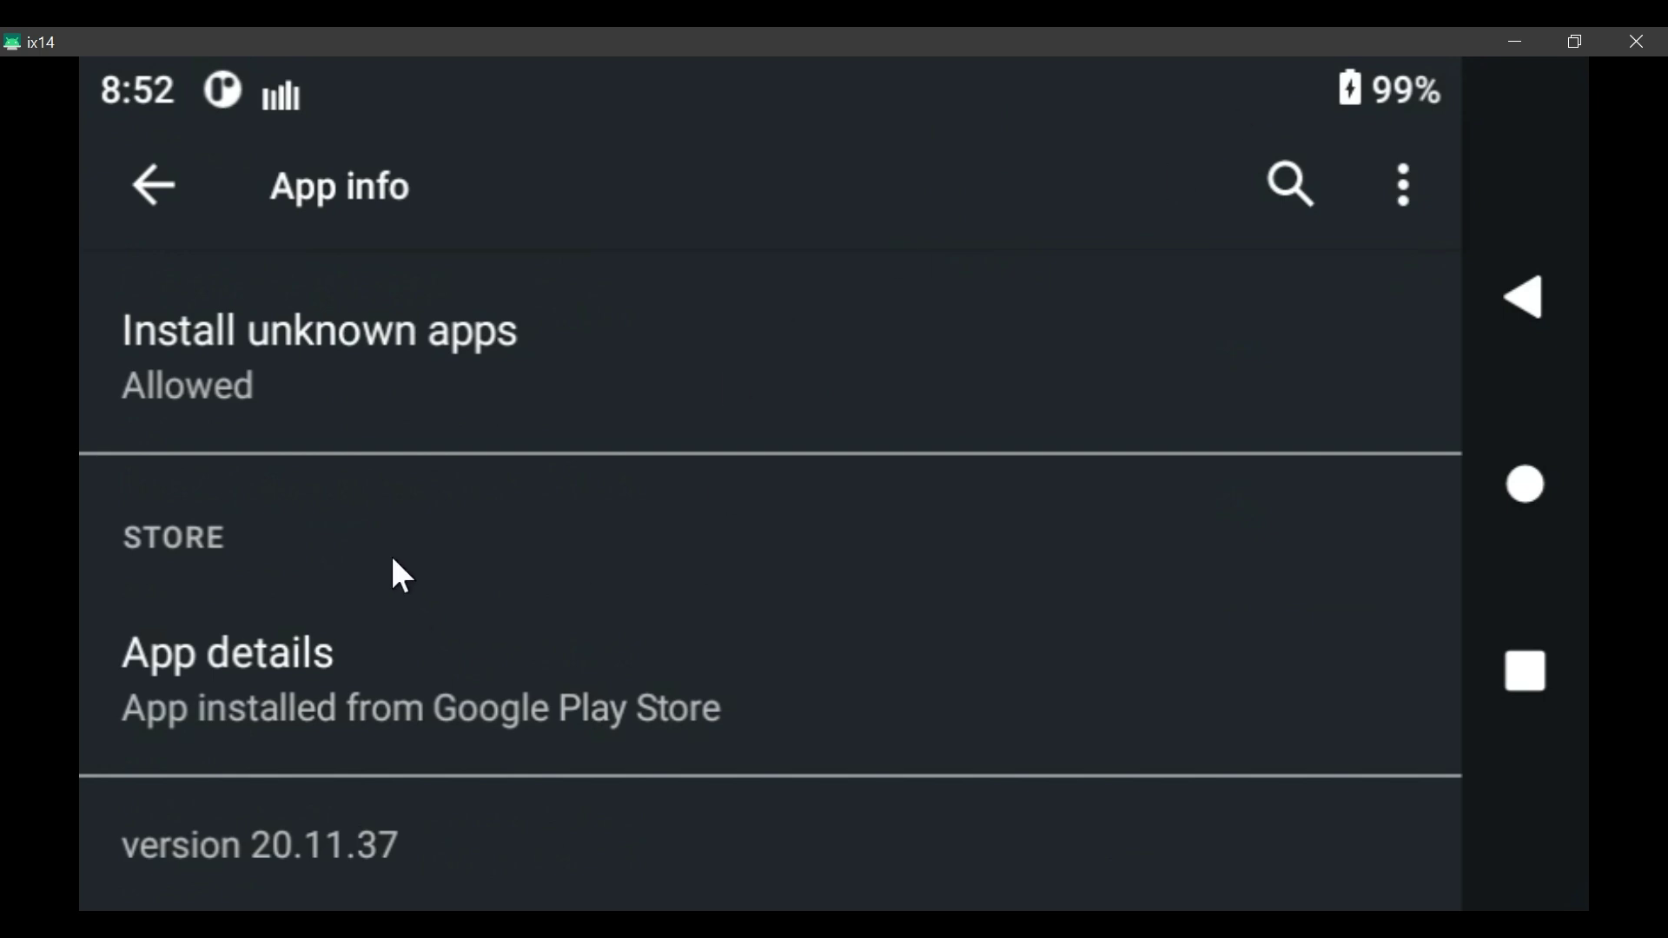
{"action": "scroll", "coordinate": [382, 539], "scroll_direction": "up", "scroll_amount": 10}
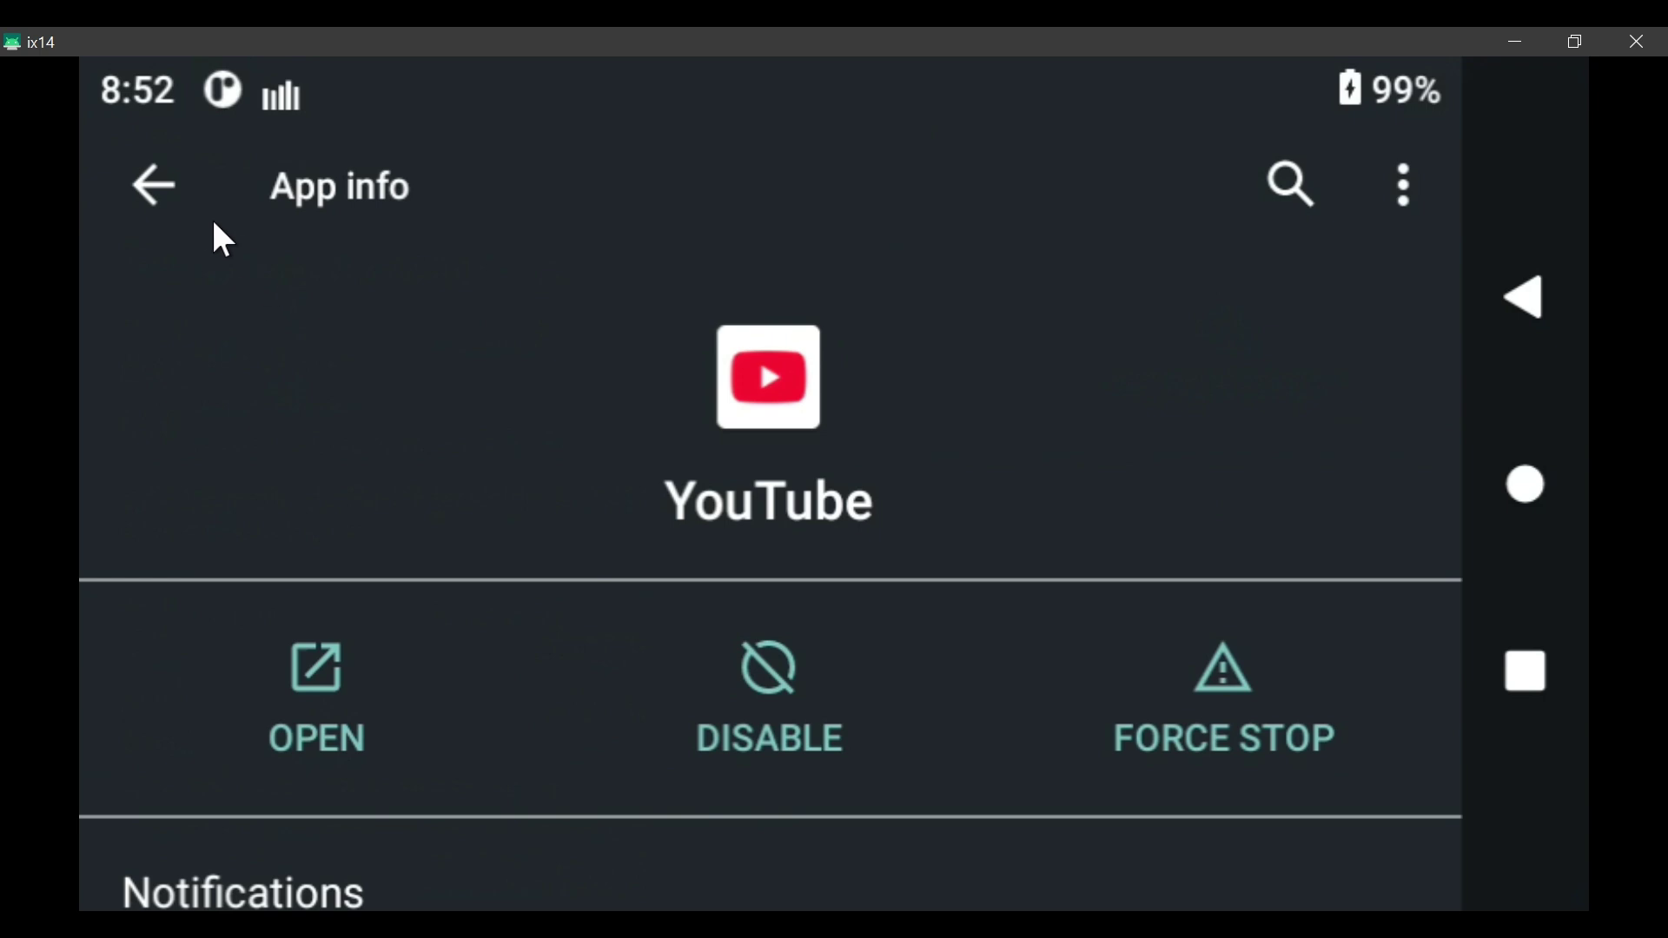
Back out of the app screens to the top-level Settings list
{"action": "left_click", "coordinate": [156, 186]}
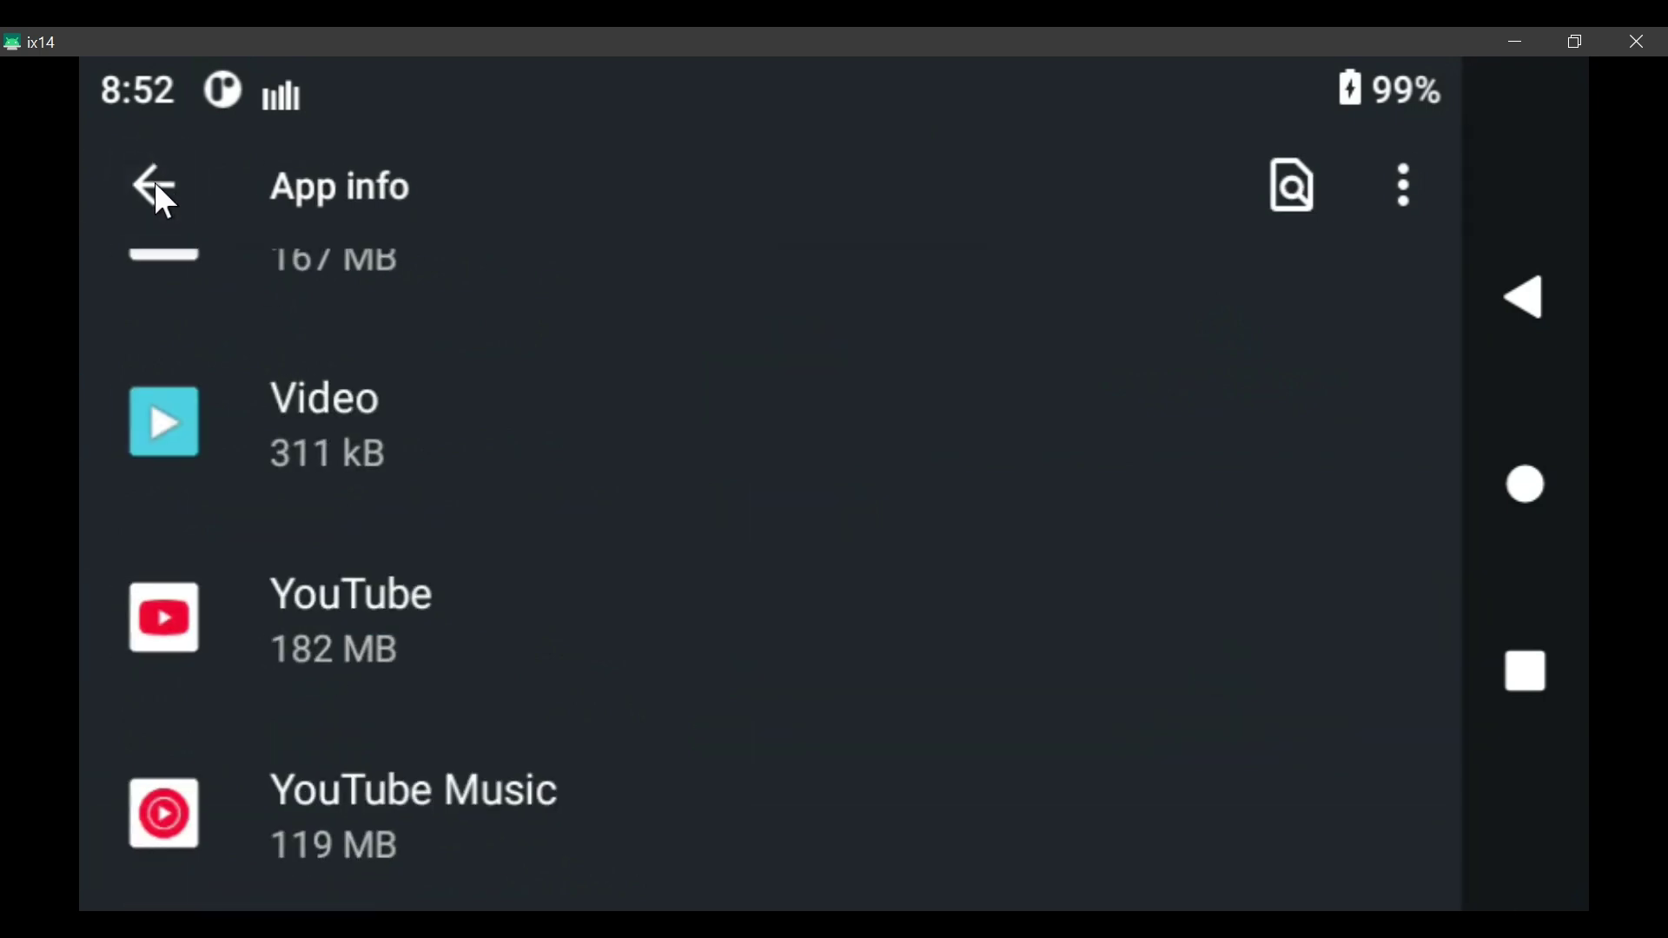
{"action": "left_click", "coordinate": [154, 184]}
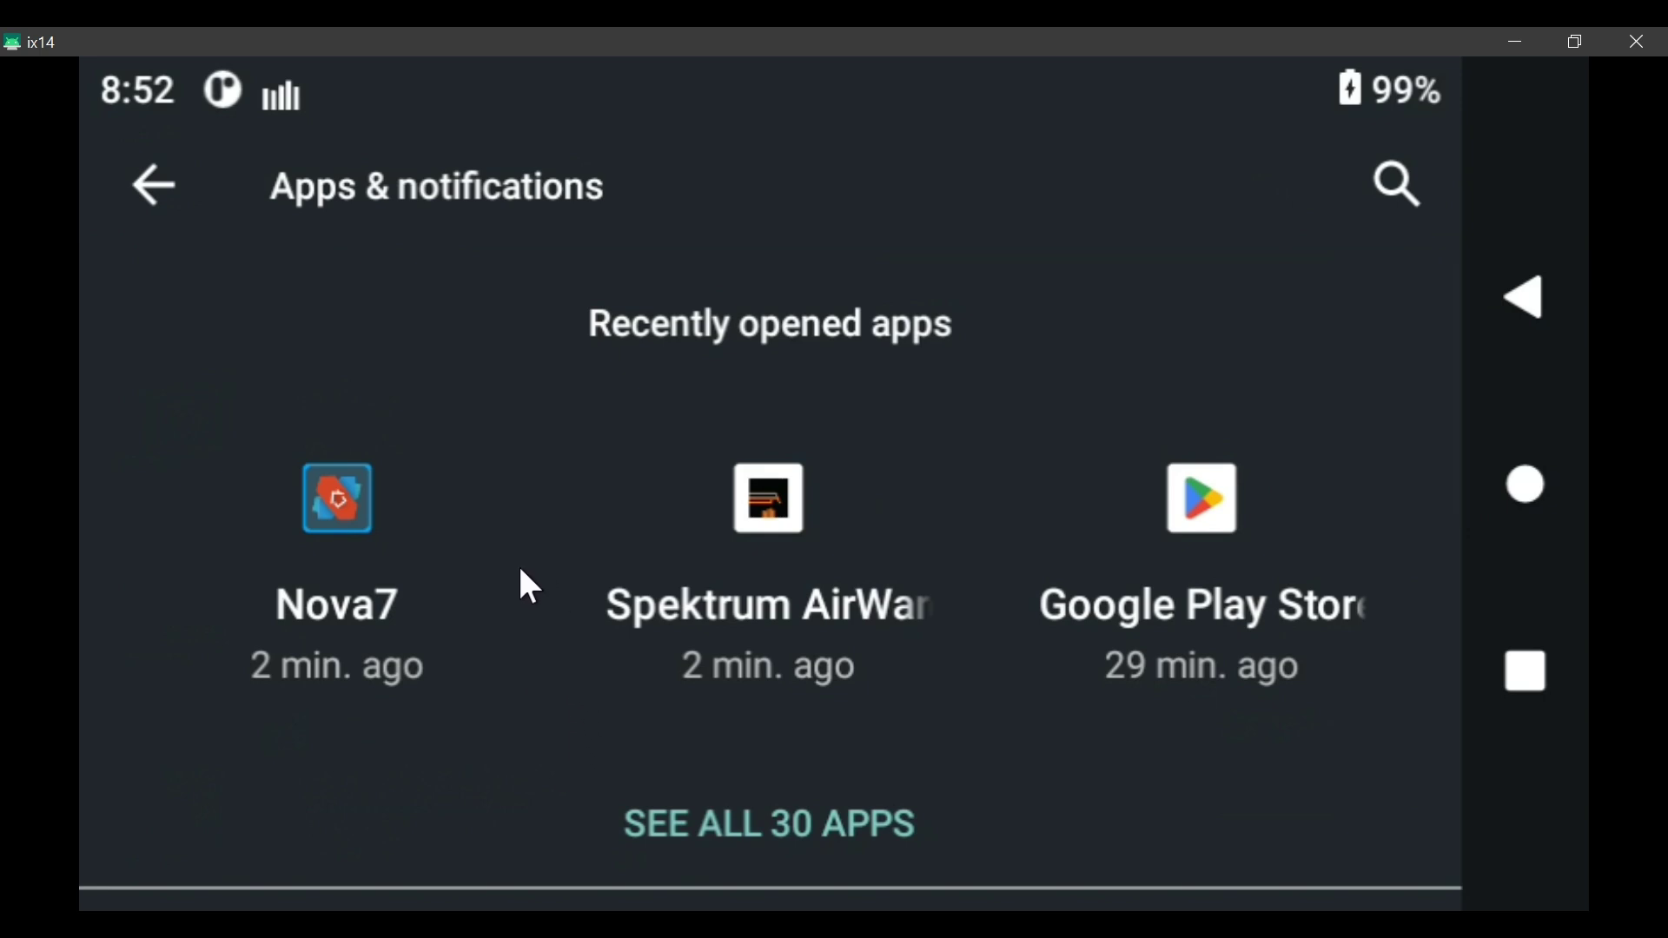
{"action": "left_click", "coordinate": [150, 186]}
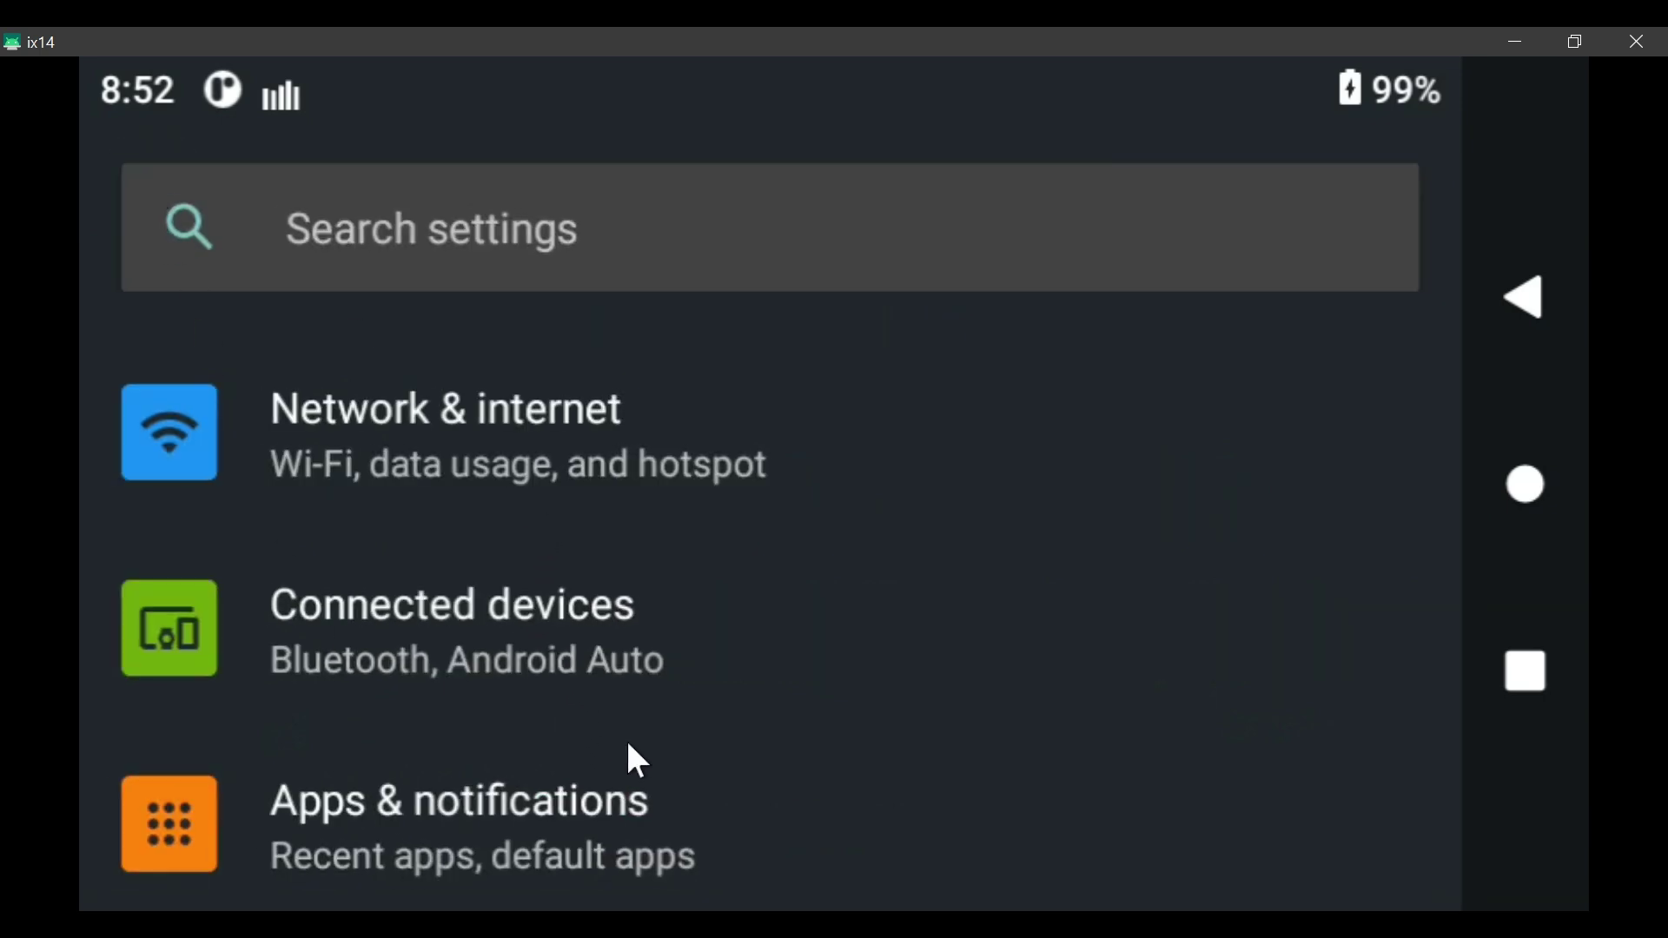
{"action": "scroll", "coordinate": [624, 744], "scroll_direction": "down", "scroll_amount": 15}
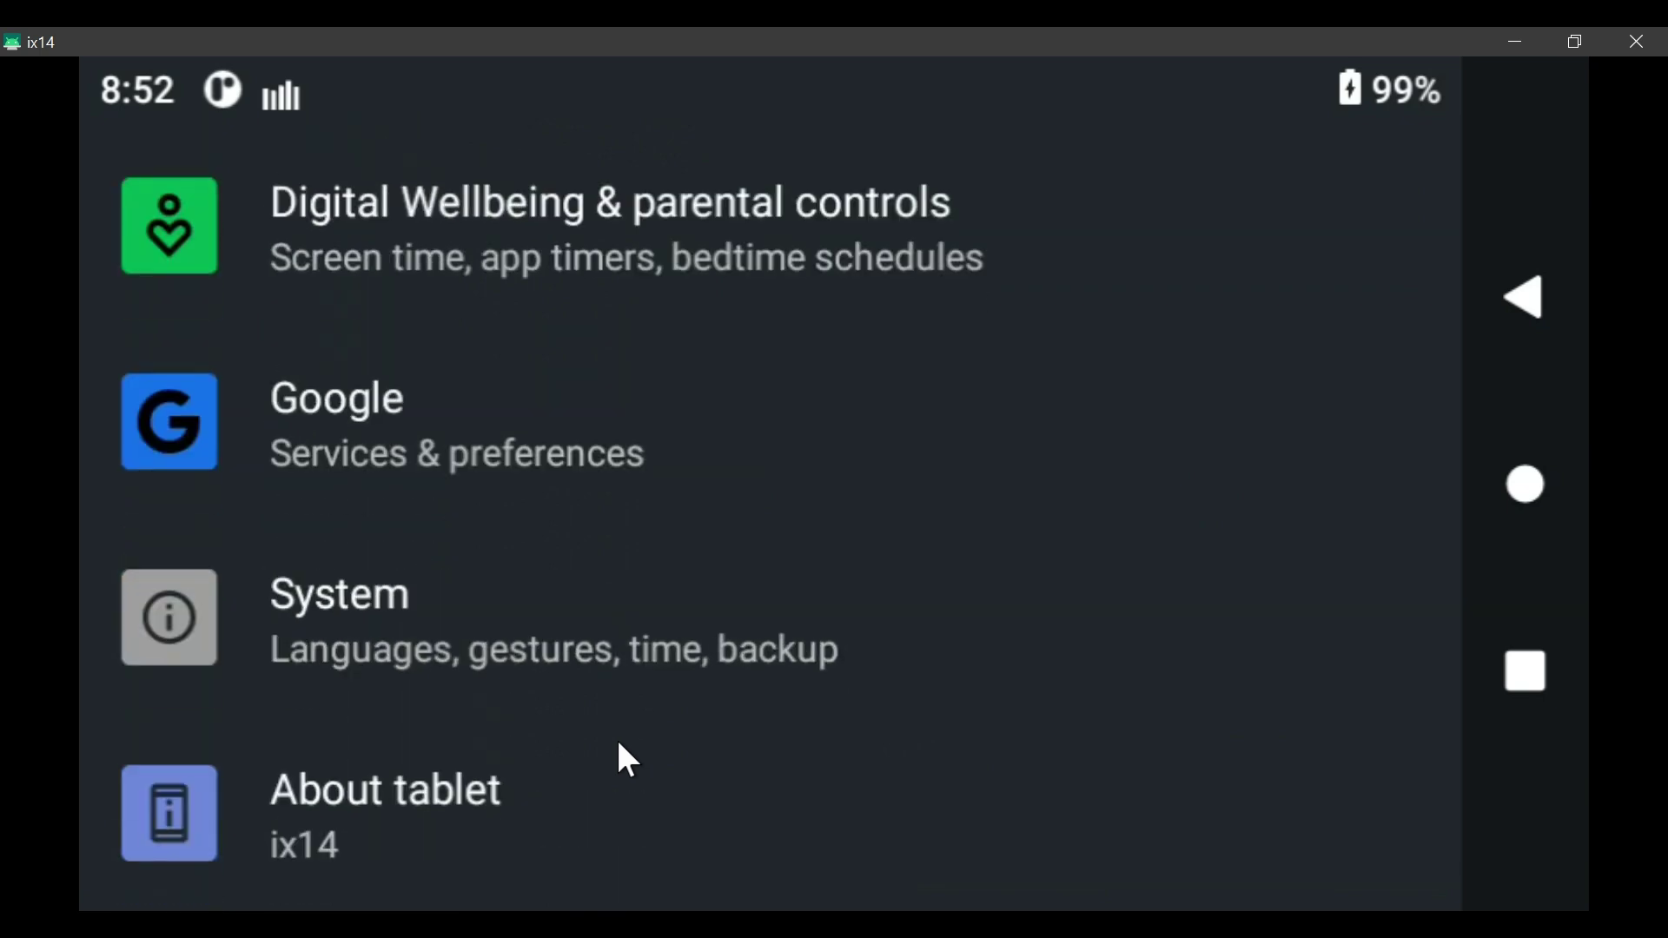
Check System > Date & time shows March 23, 2025 with network time off, then back out
{"action": "left_click", "coordinate": [324, 594]}
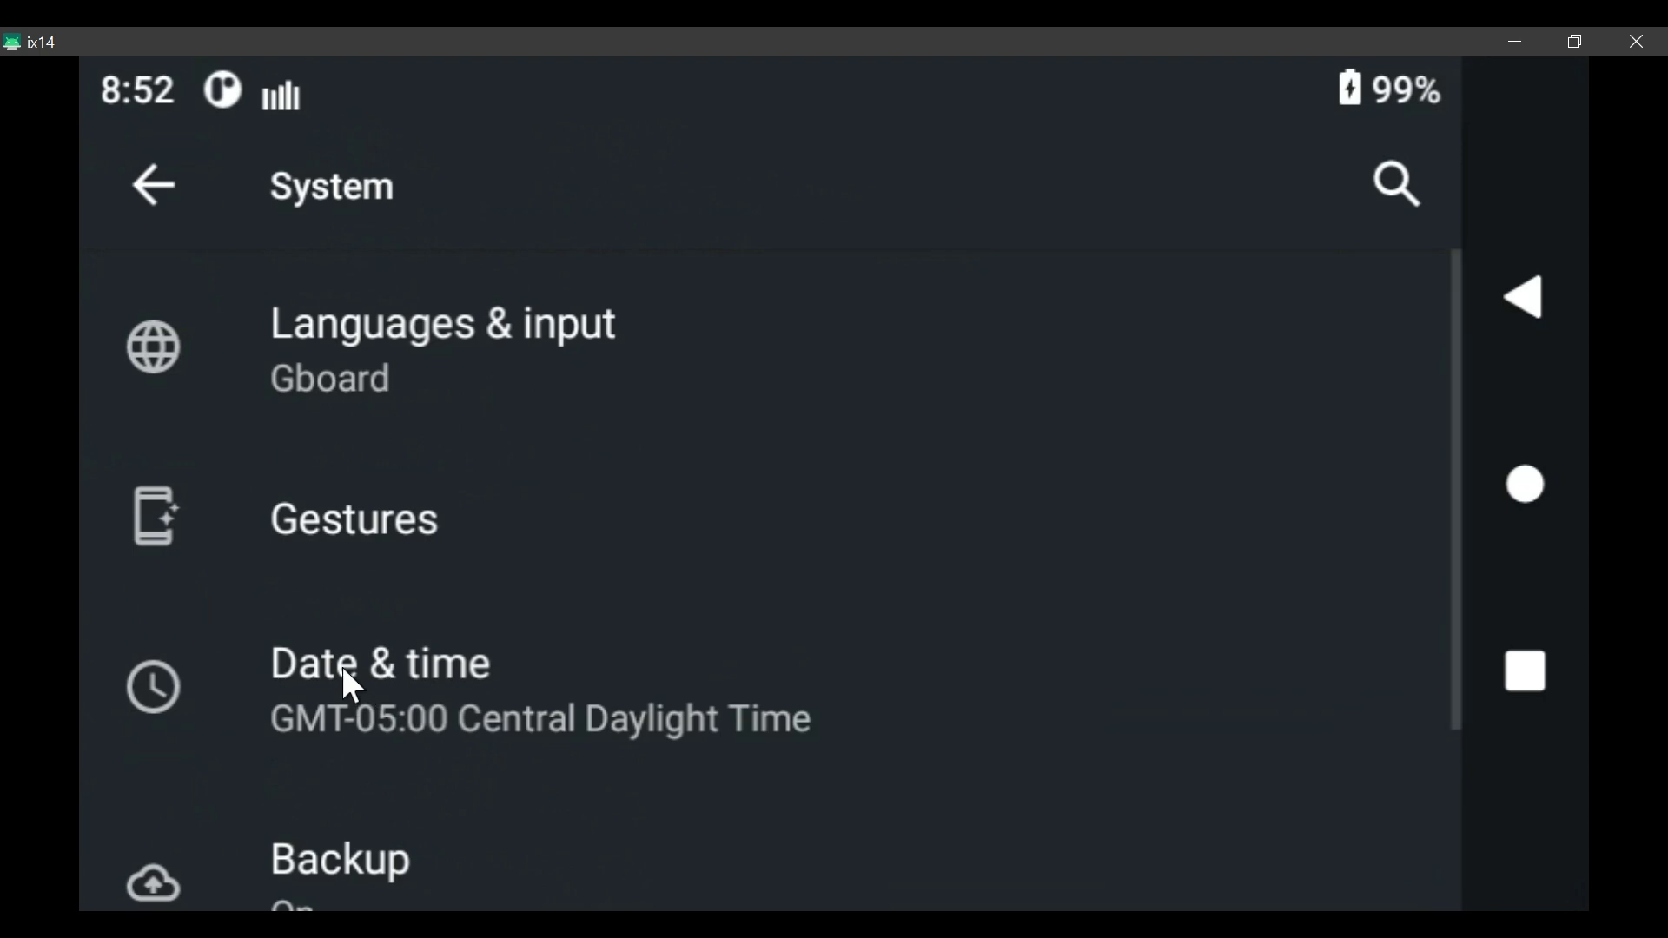
{"action": "left_click", "coordinate": [341, 666]}
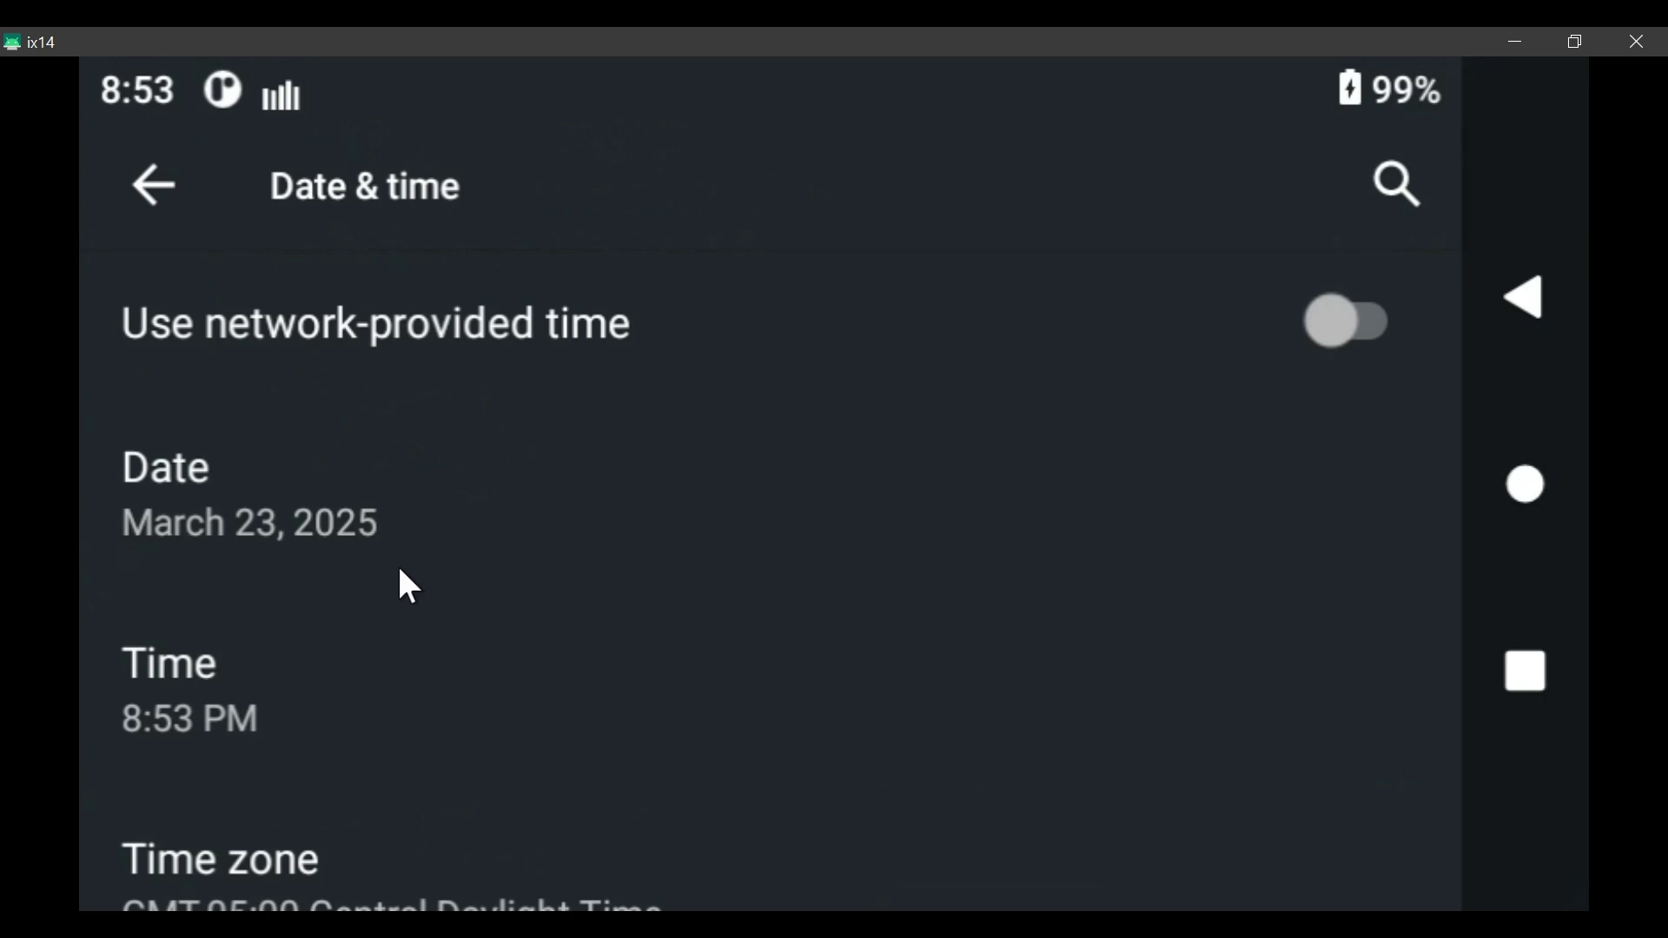
{"action": "left_click", "coordinate": [139, 178]}
{"action": "left_click", "coordinate": [144, 181]}
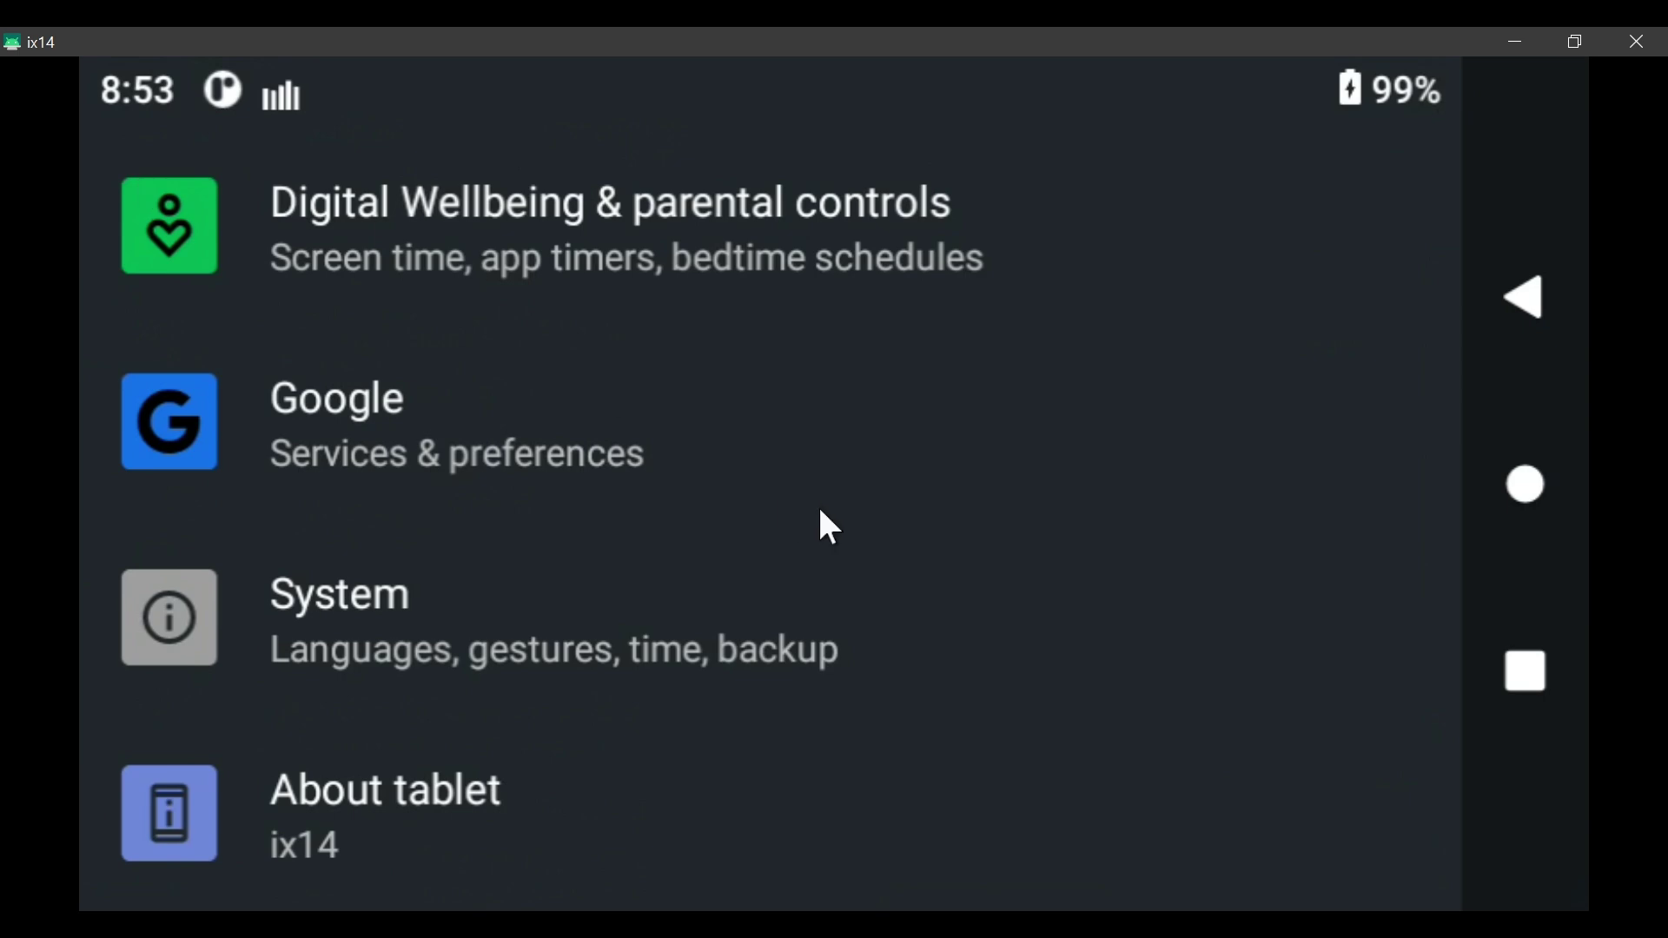
Go to the home screen and swipe the Settings card out of recent apps
{"action": "scroll", "coordinate": [886, 513], "scroll_direction": "up", "scroll_amount": 15}
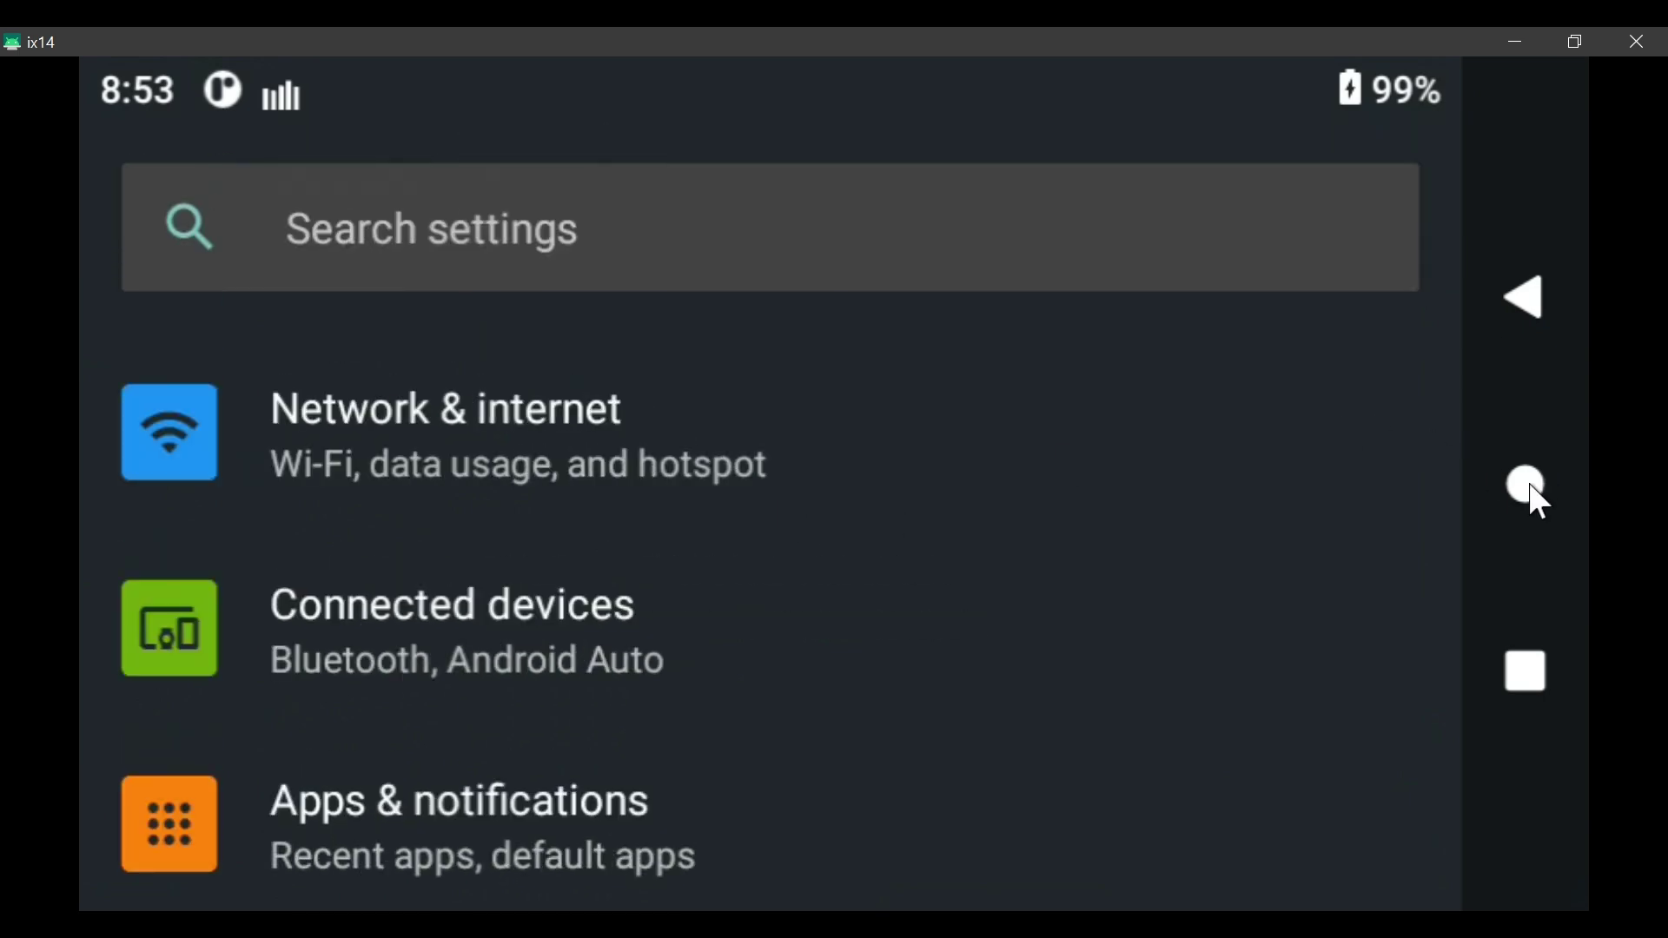
{"action": "left_click", "coordinate": [1532, 489]}
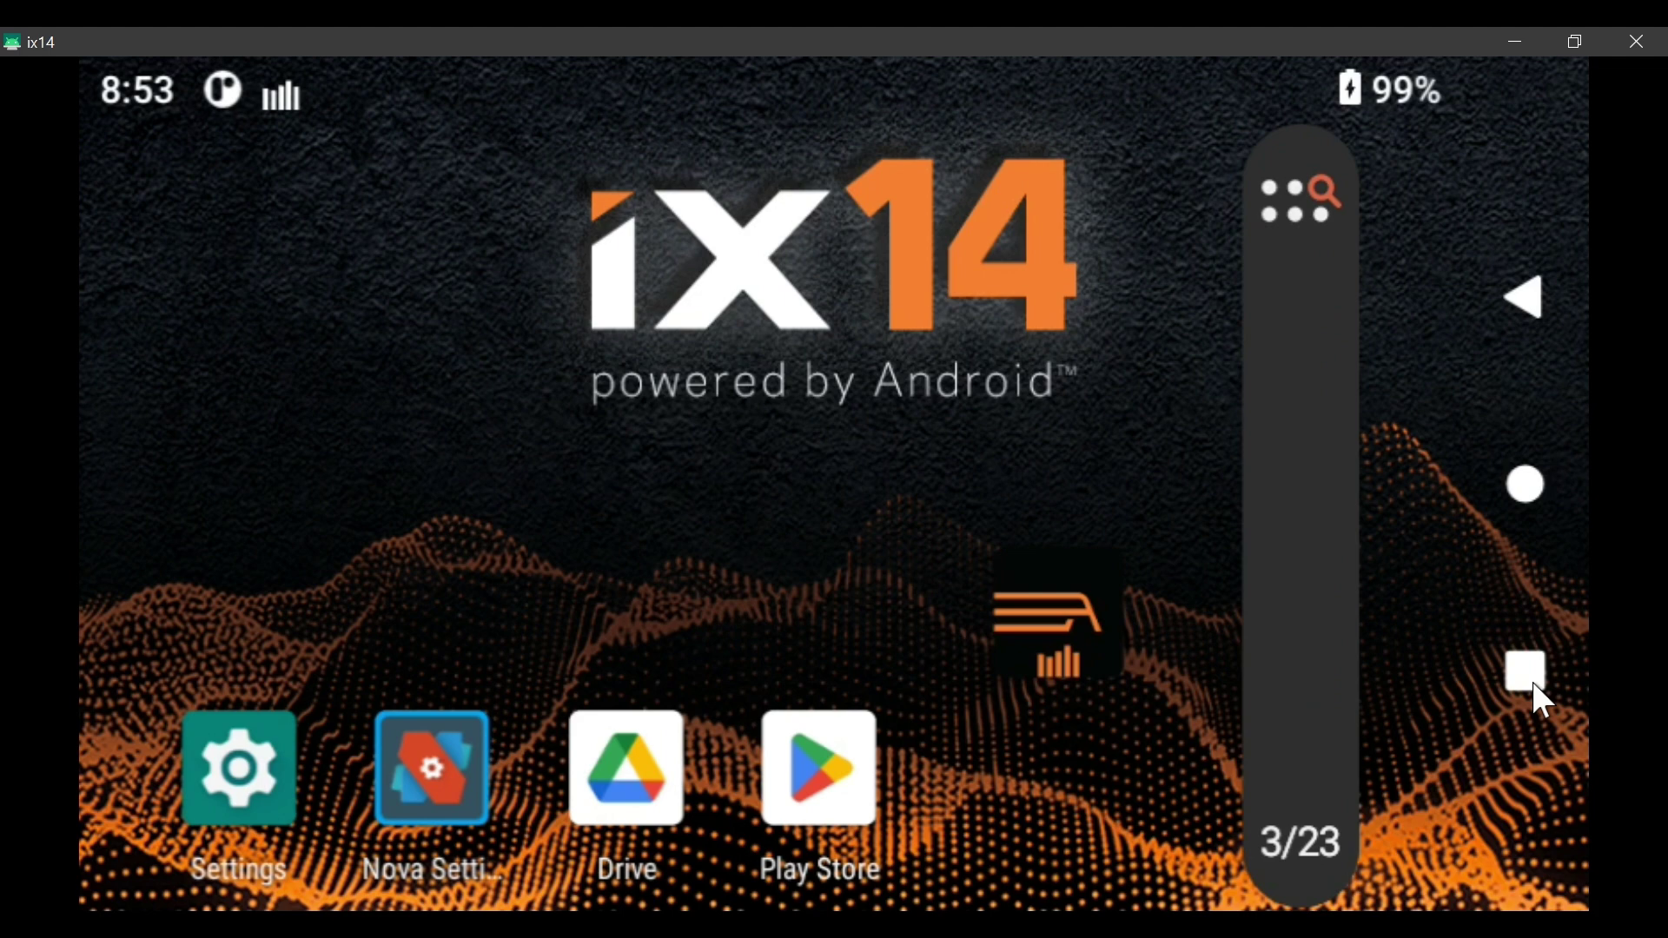
{"action": "left_click", "coordinate": [1532, 681]}
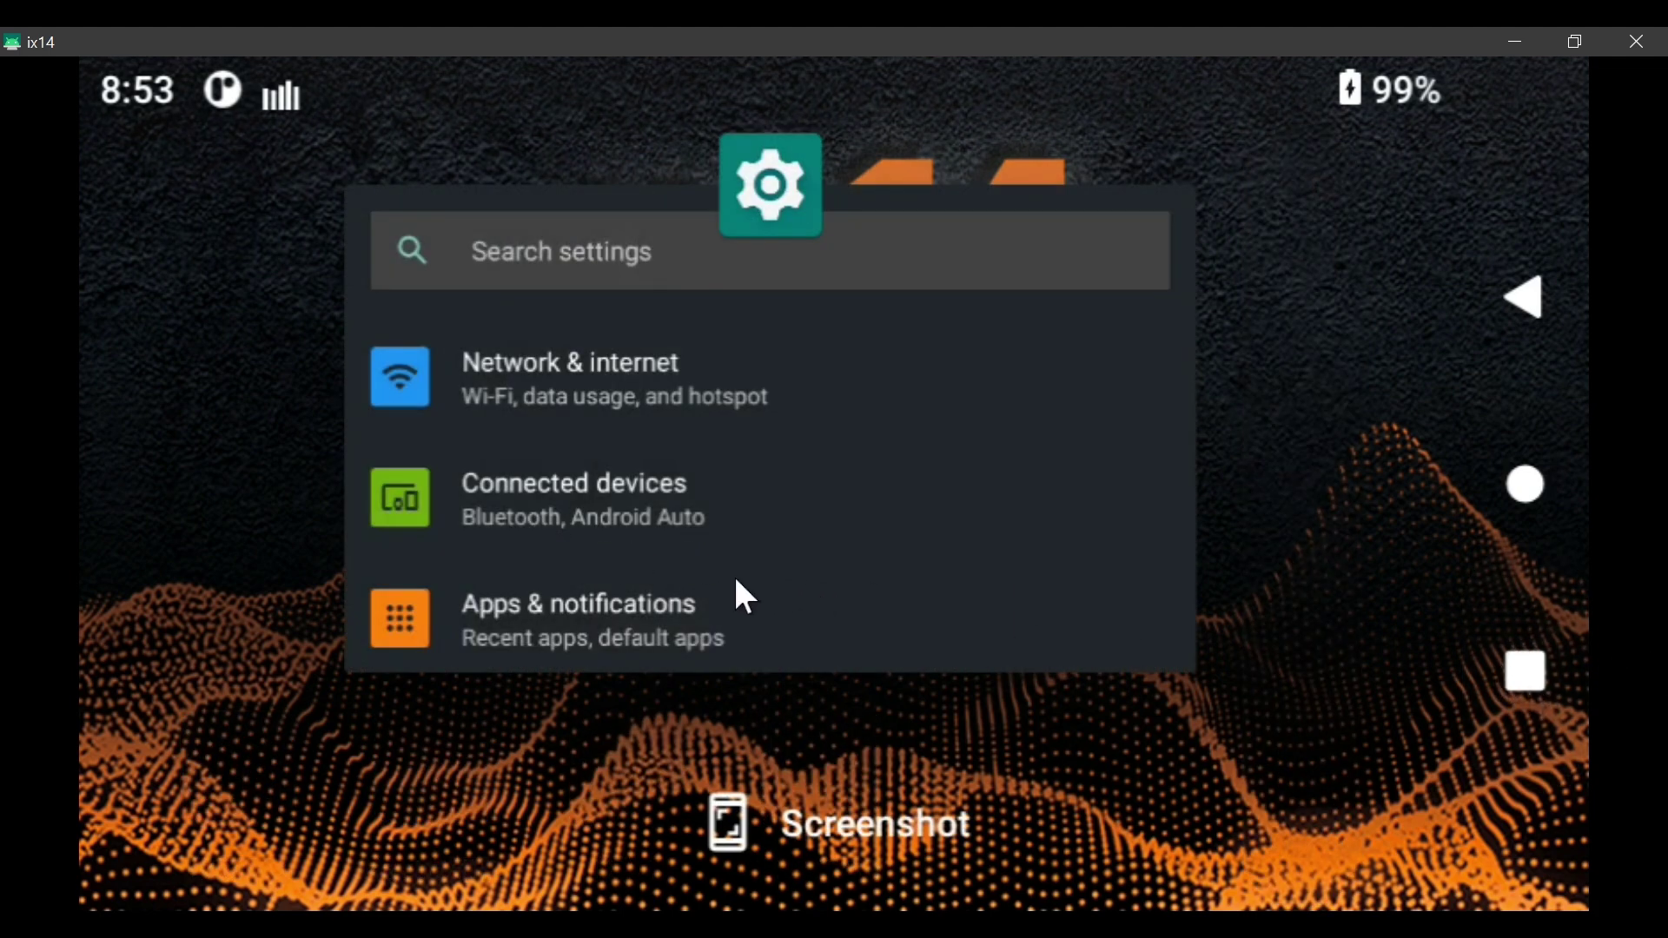
{"action": "left_click_drag", "start_coordinate": [736, 588], "coordinate": [767, 38]}
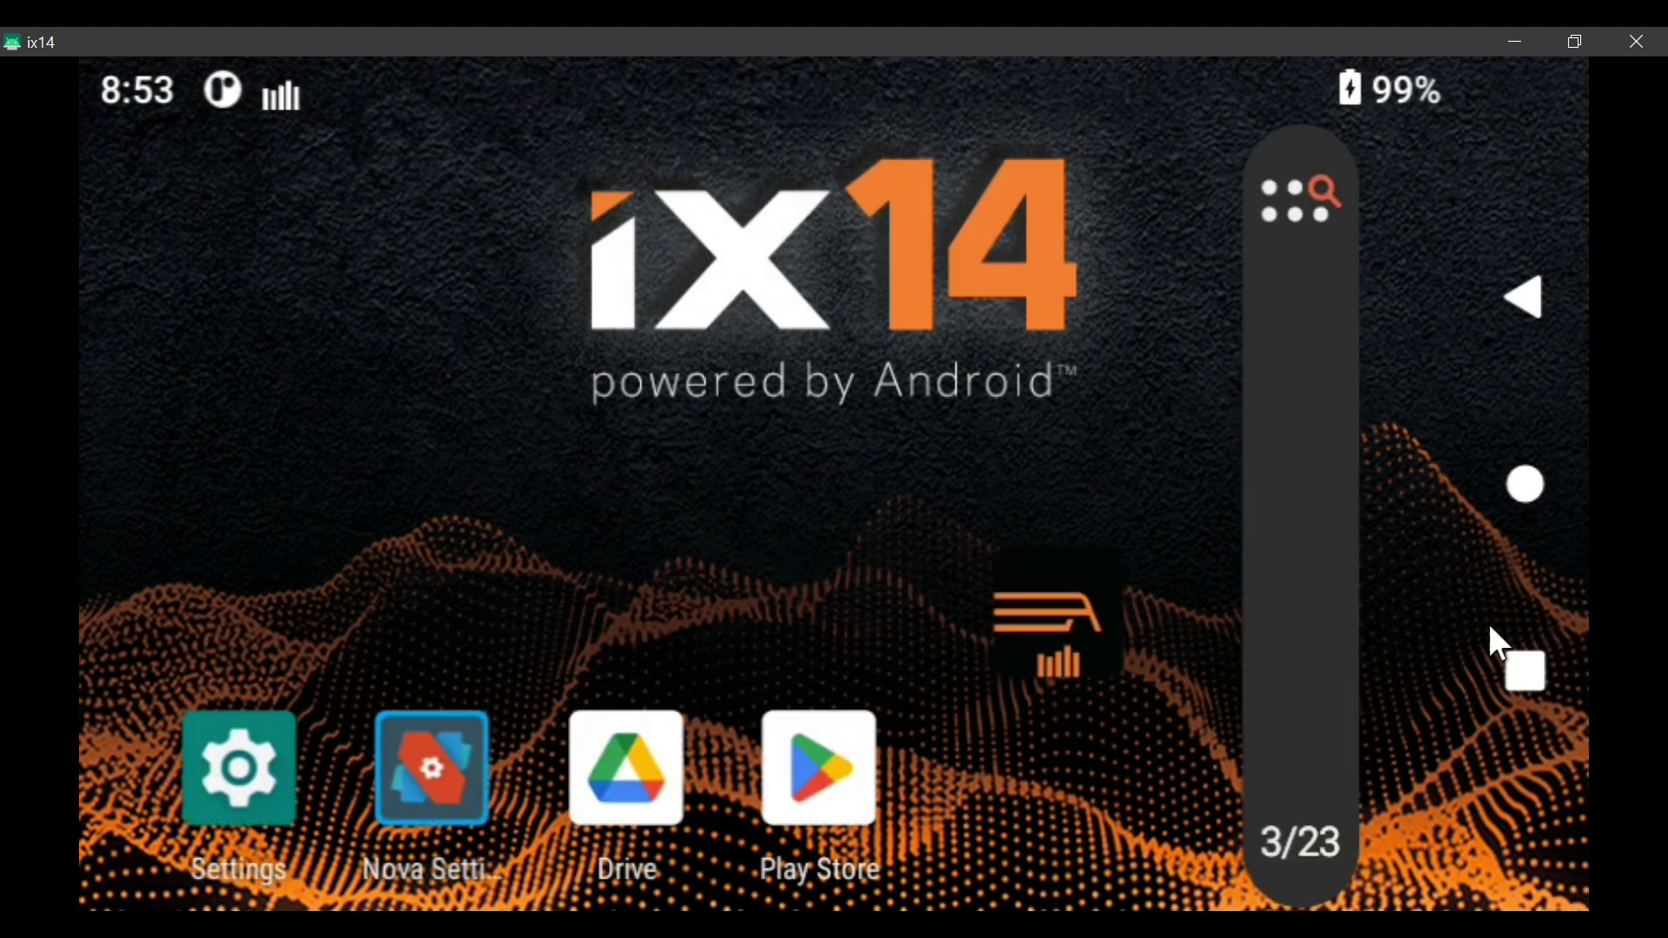
Recheck the recent apps list and return to the iX14 home screen
{"action": "left_click", "coordinate": [1544, 670]}
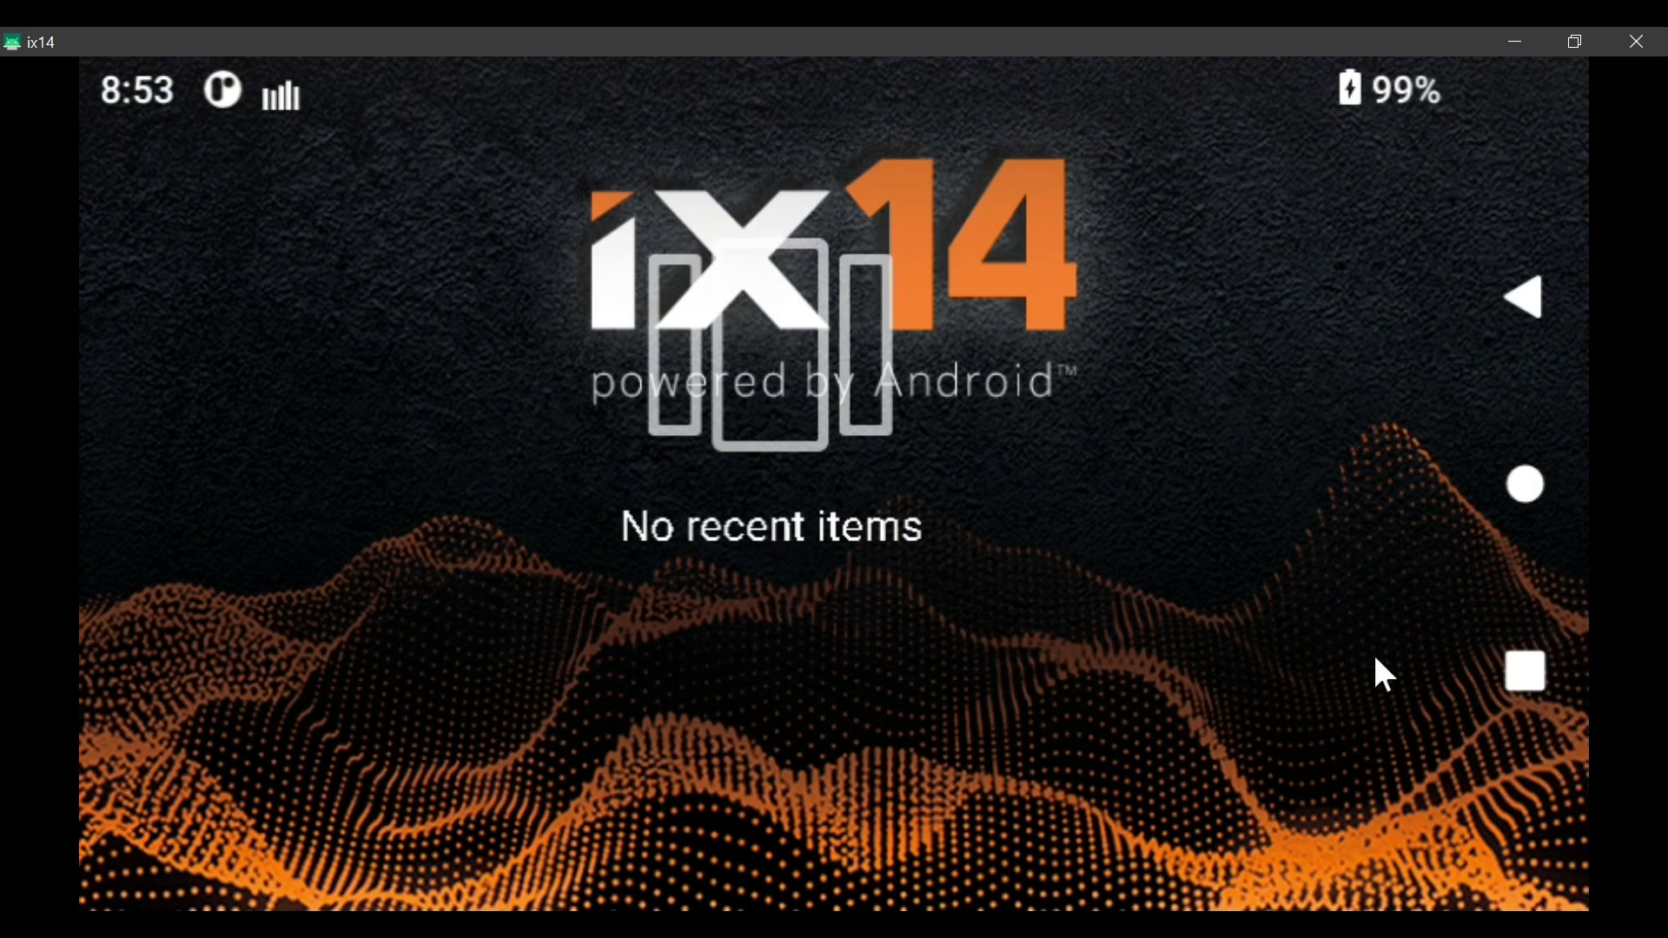
{"action": "left_click", "coordinate": [1522, 678]}
{"action": "left_click", "coordinate": [1535, 484]}
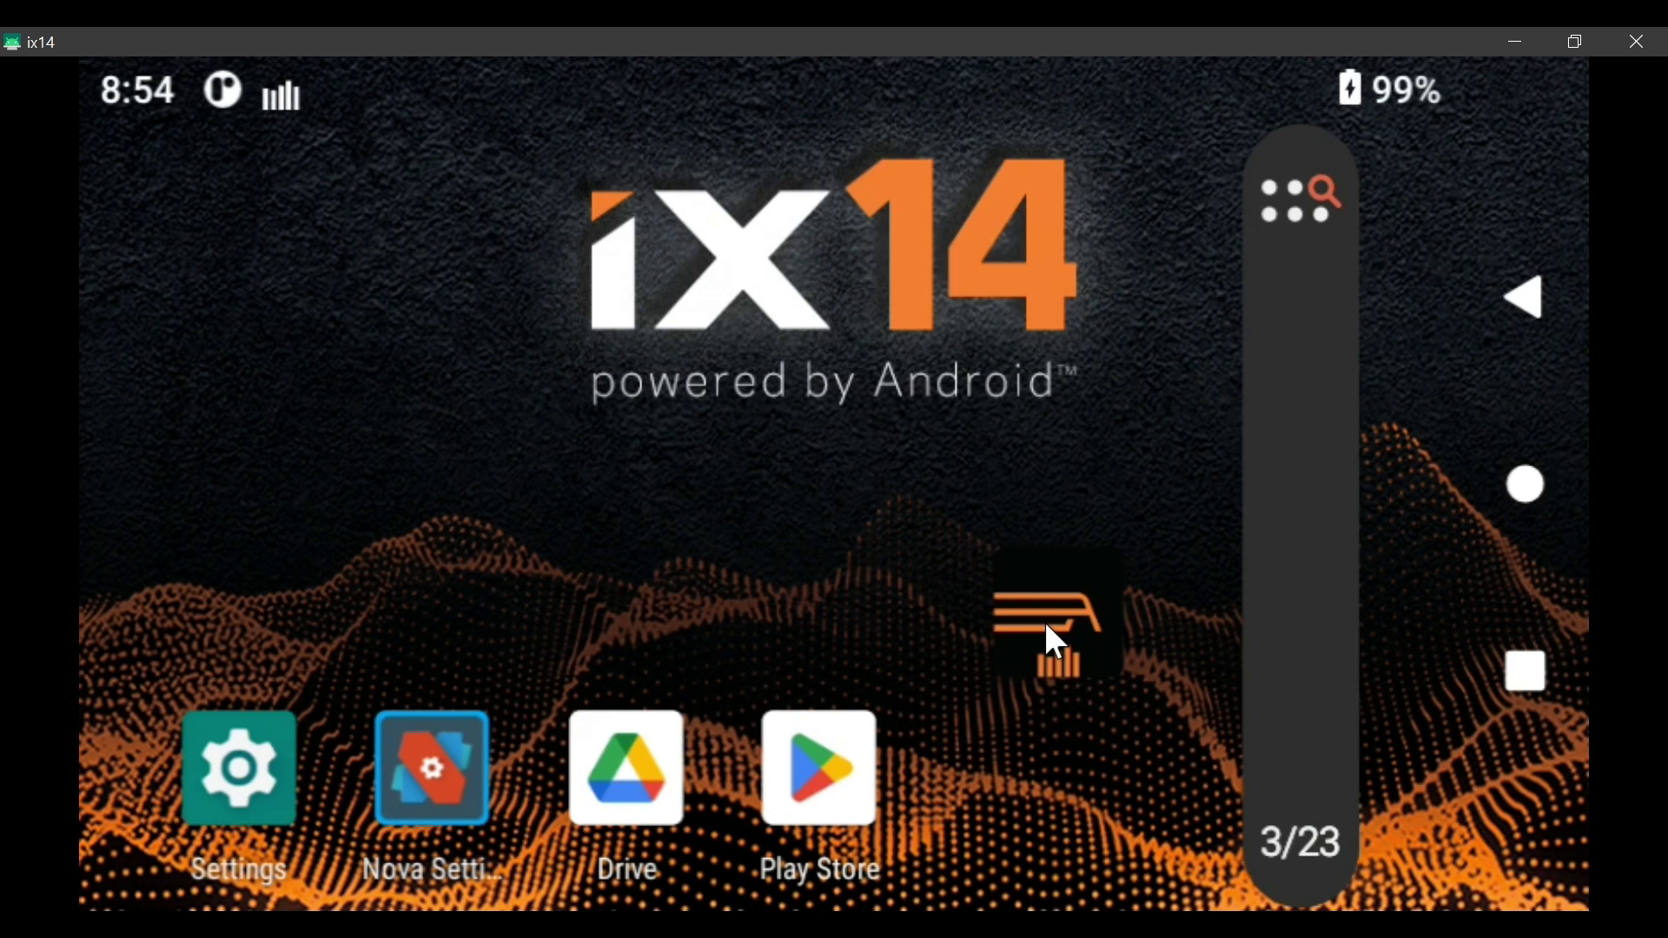
Launch Spektrum AirWare to the Acro dashboard (Motor 5:00) and view it among recent apps
{"action": "left_click", "coordinate": [1056, 642]}
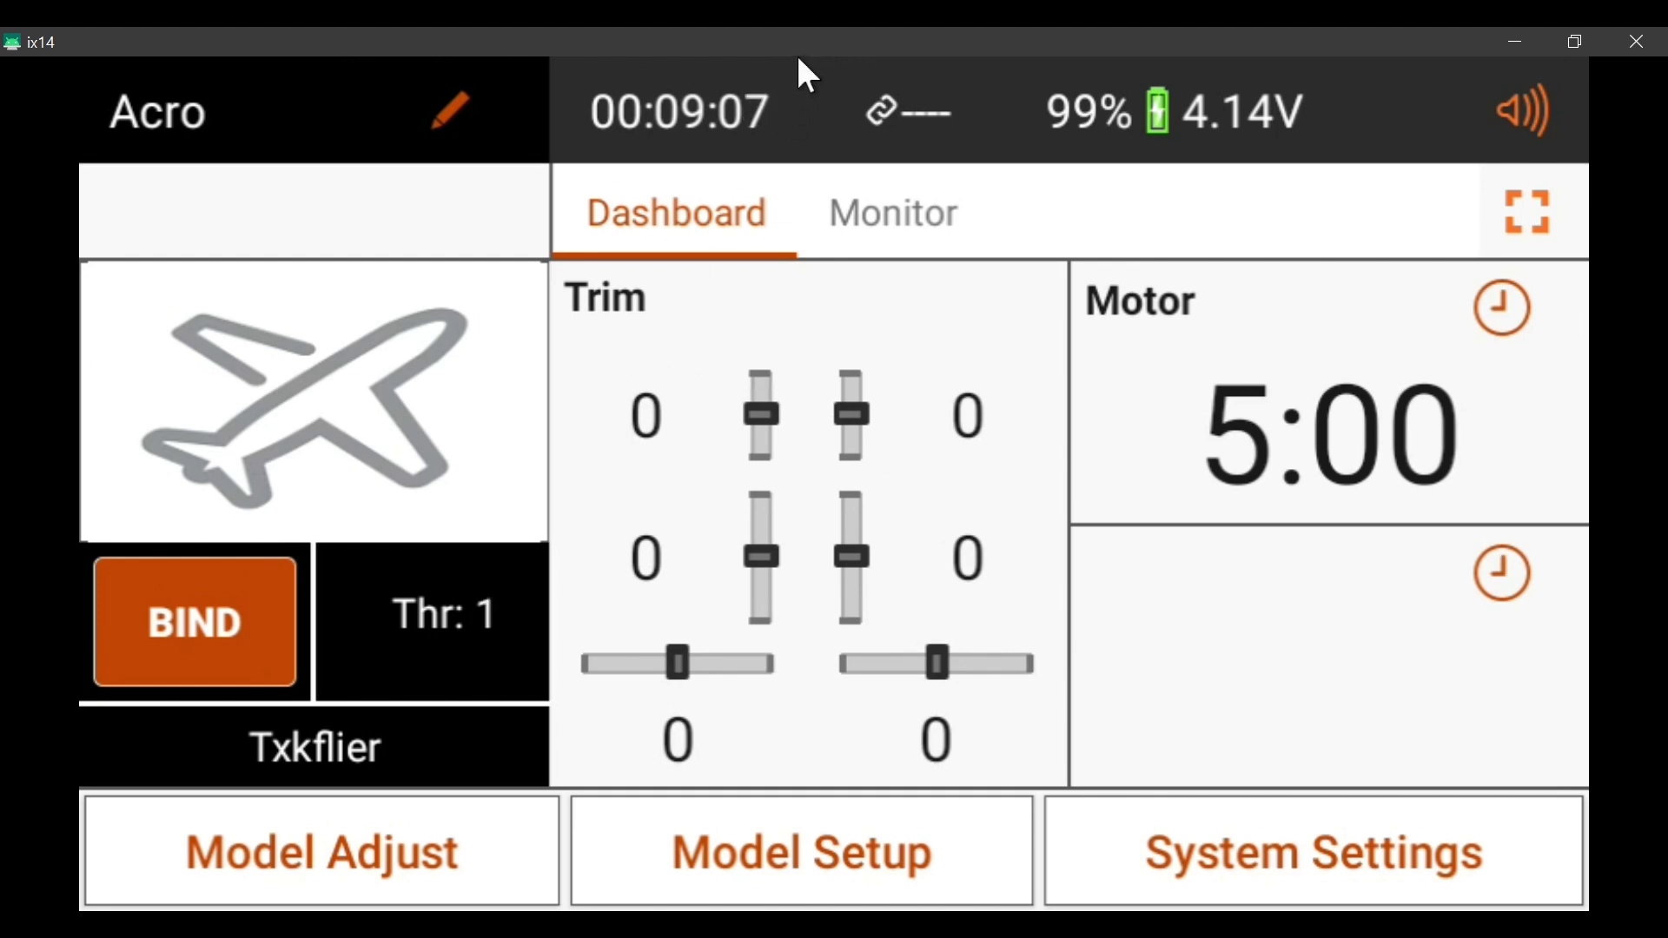
{"action": "left_click_drag", "start_coordinate": [806, 87], "coordinate": [788, 230]}
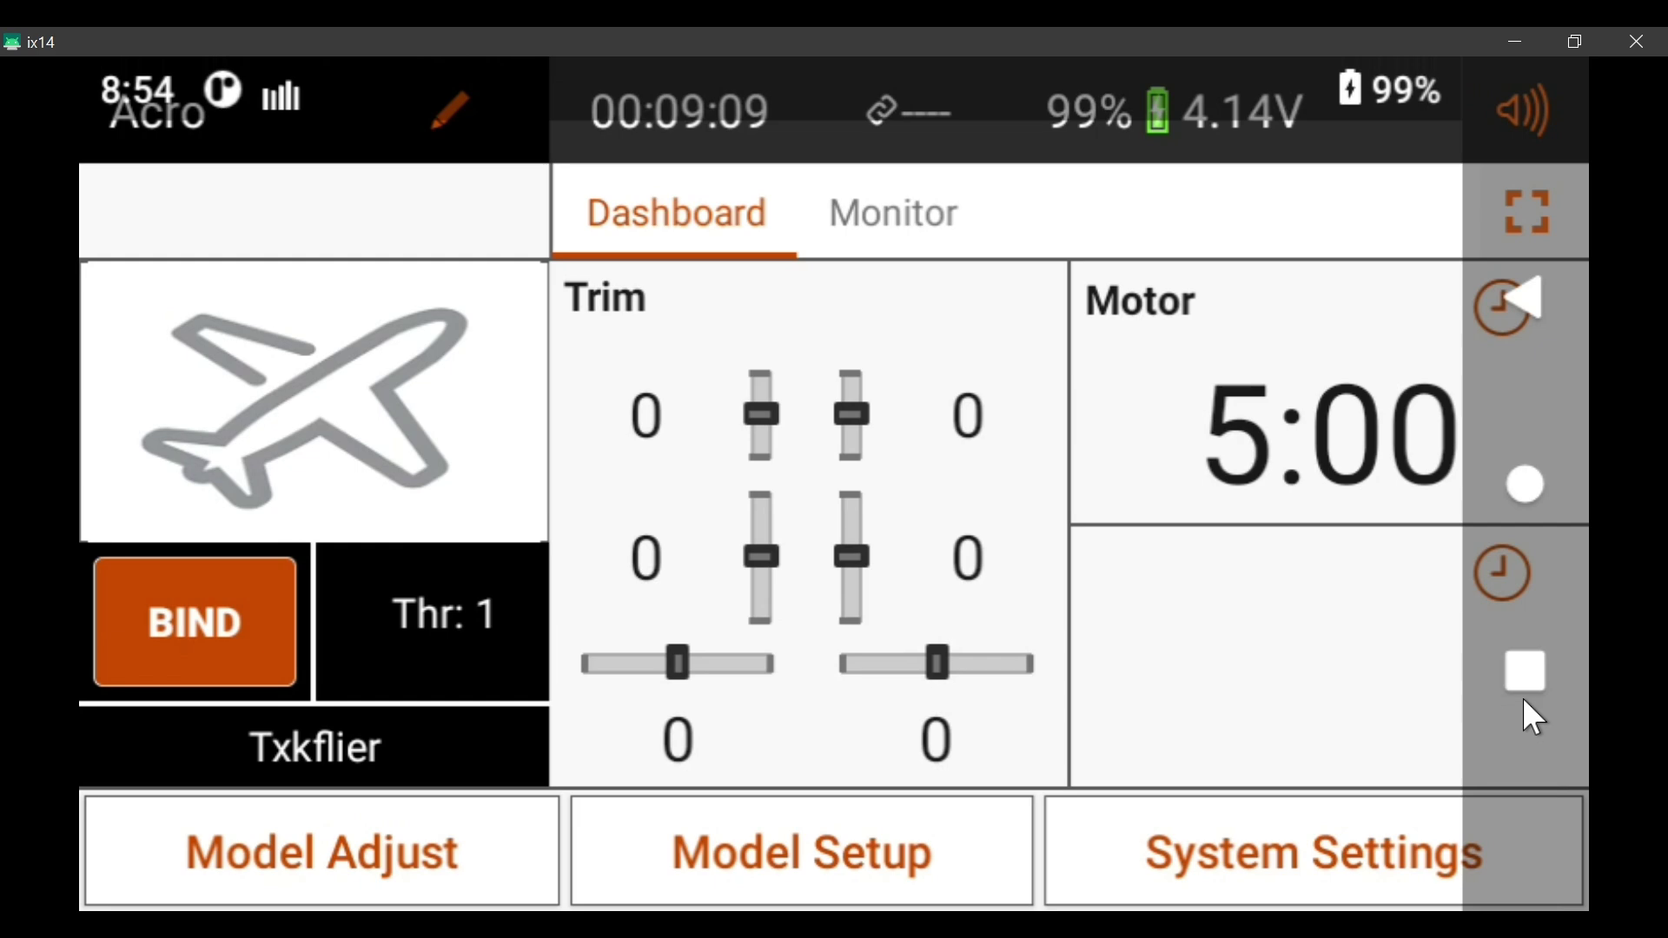
{"action": "left_click", "coordinate": [1535, 680]}
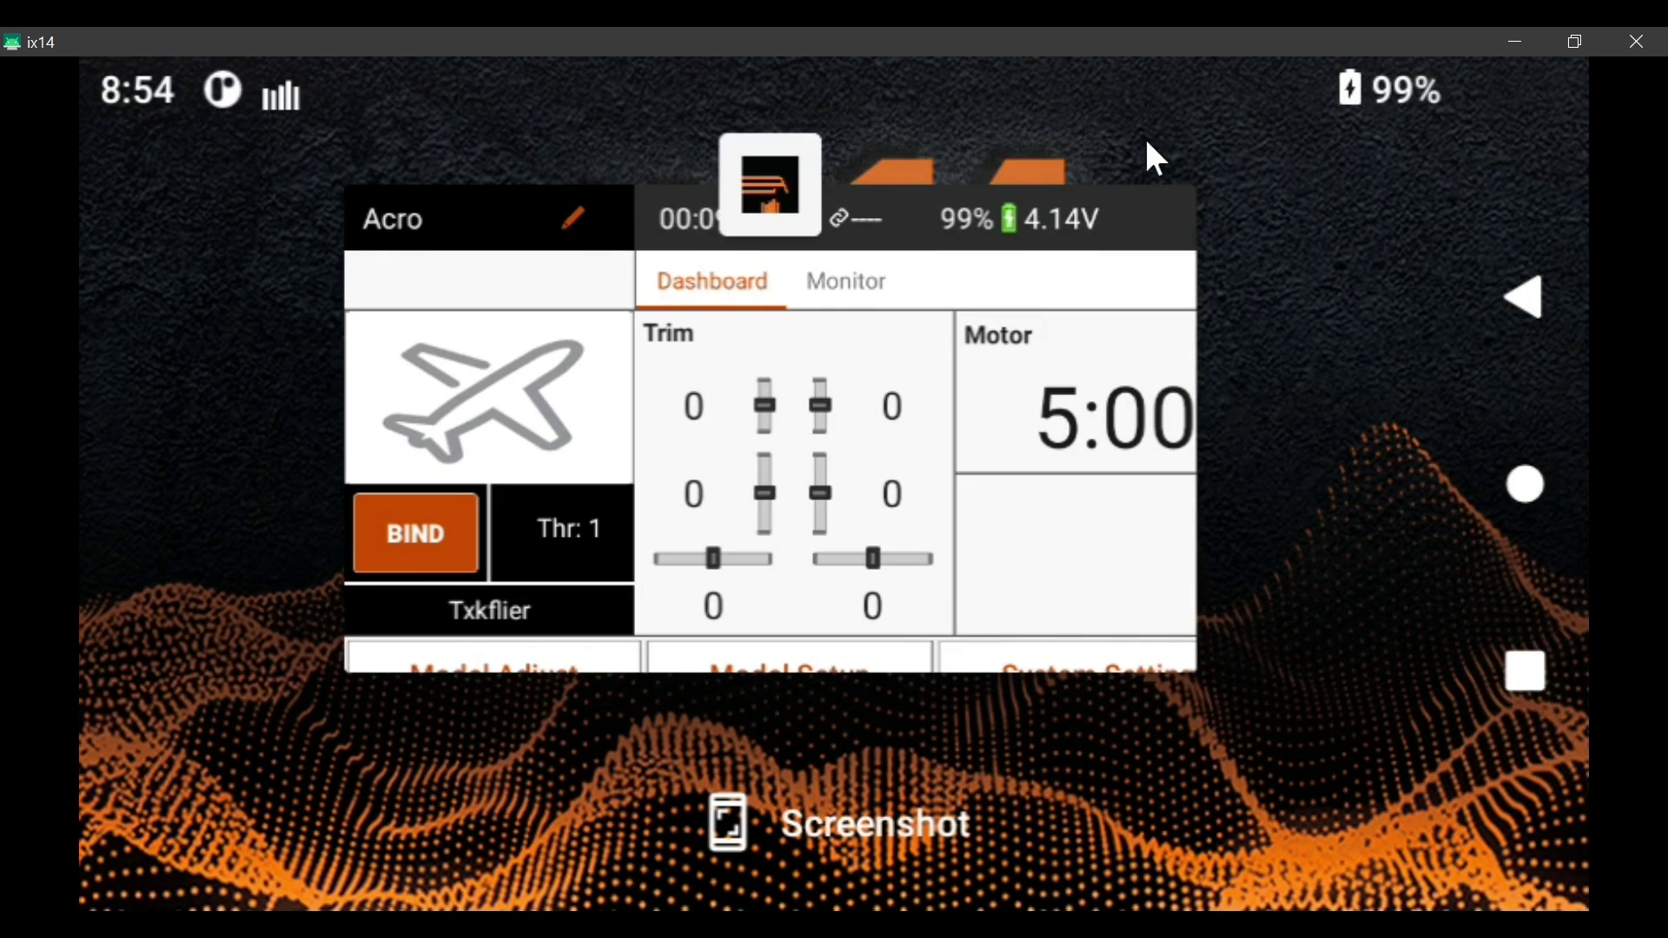
Turn Wi-Fi on from the quick settings shade, then close the shade
{"action": "left_click_drag", "start_coordinate": [926, 75], "coordinate": [902, 826]}
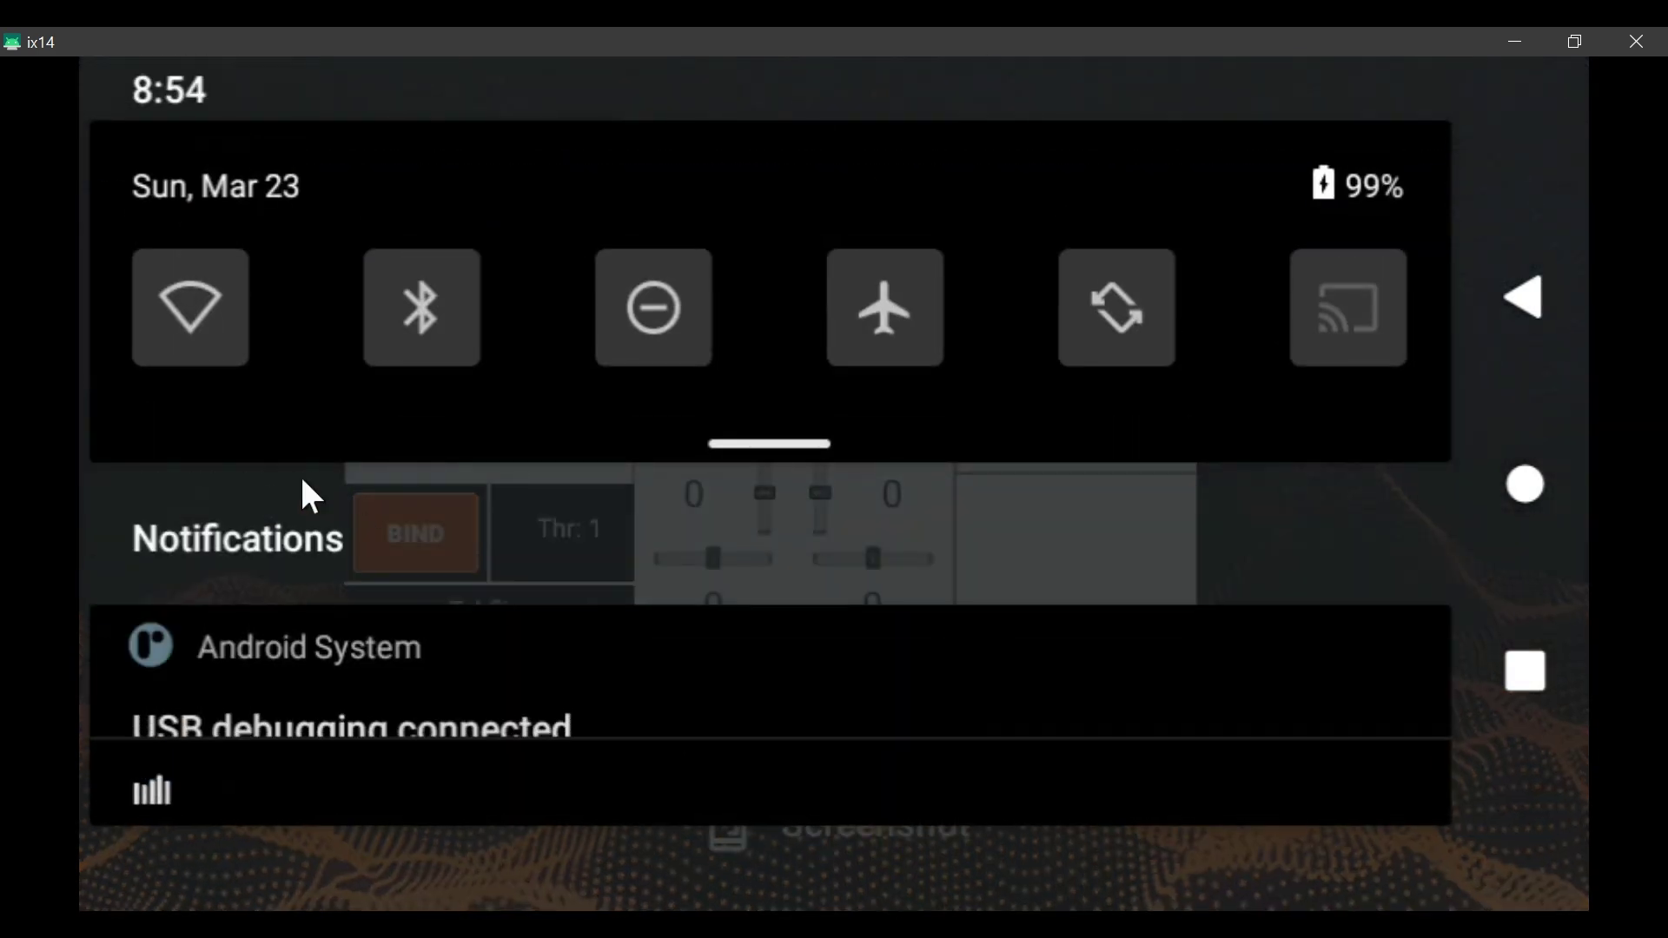
{"action": "left_click", "coordinate": [191, 306]}
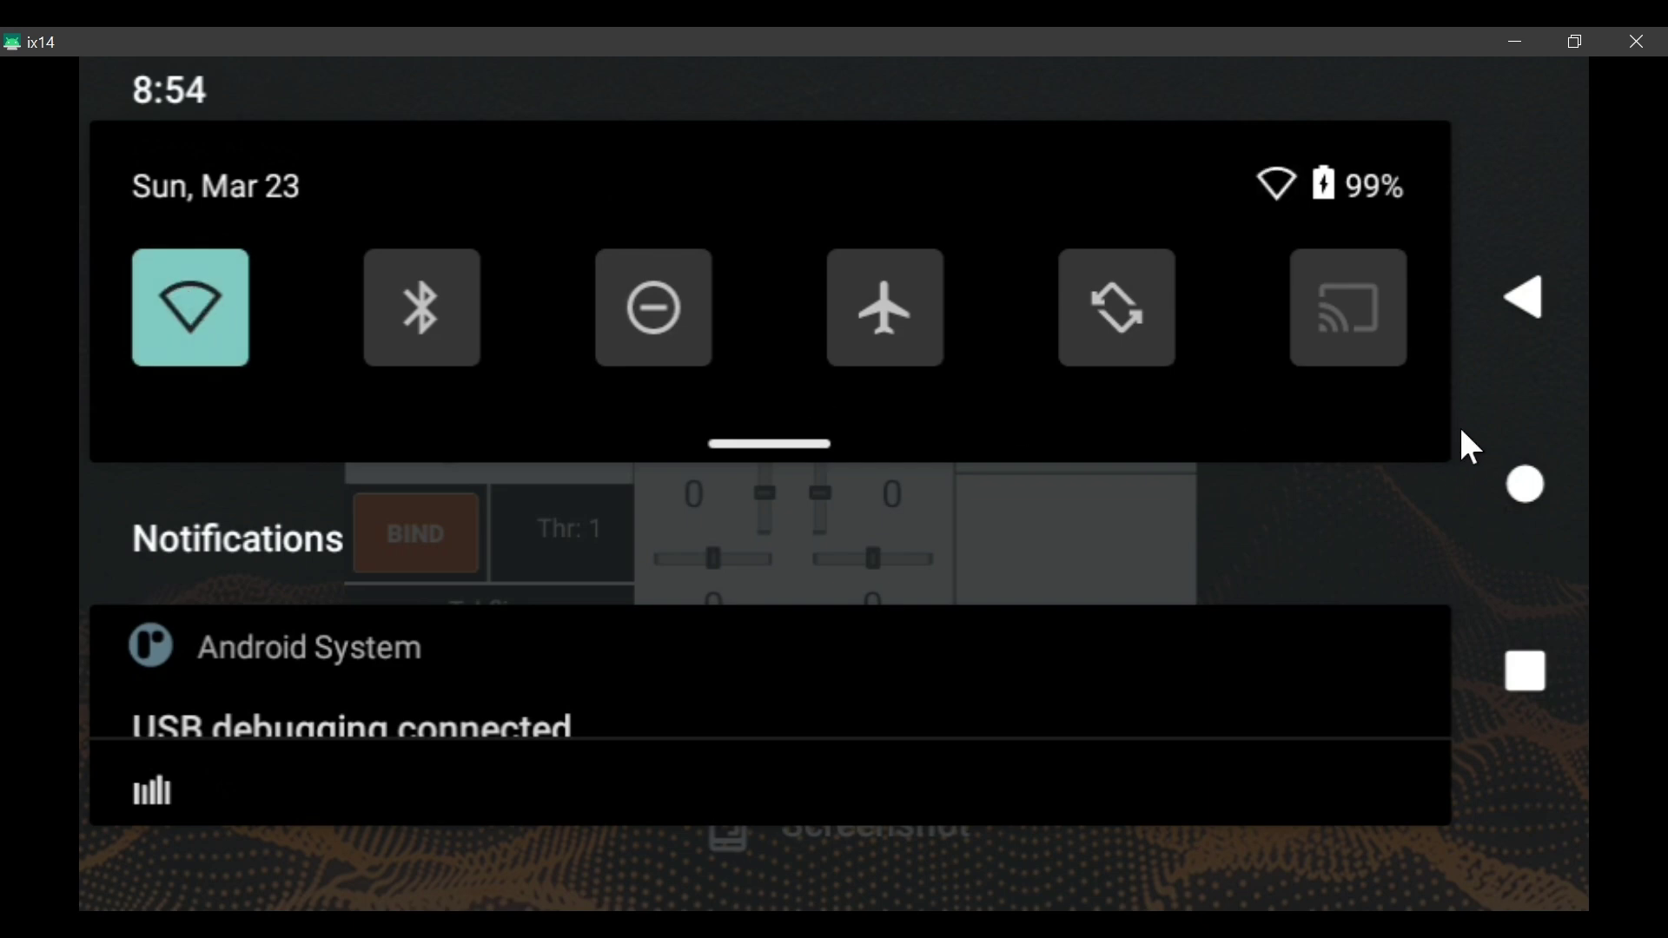
{"action": "left_click", "coordinate": [1533, 297]}
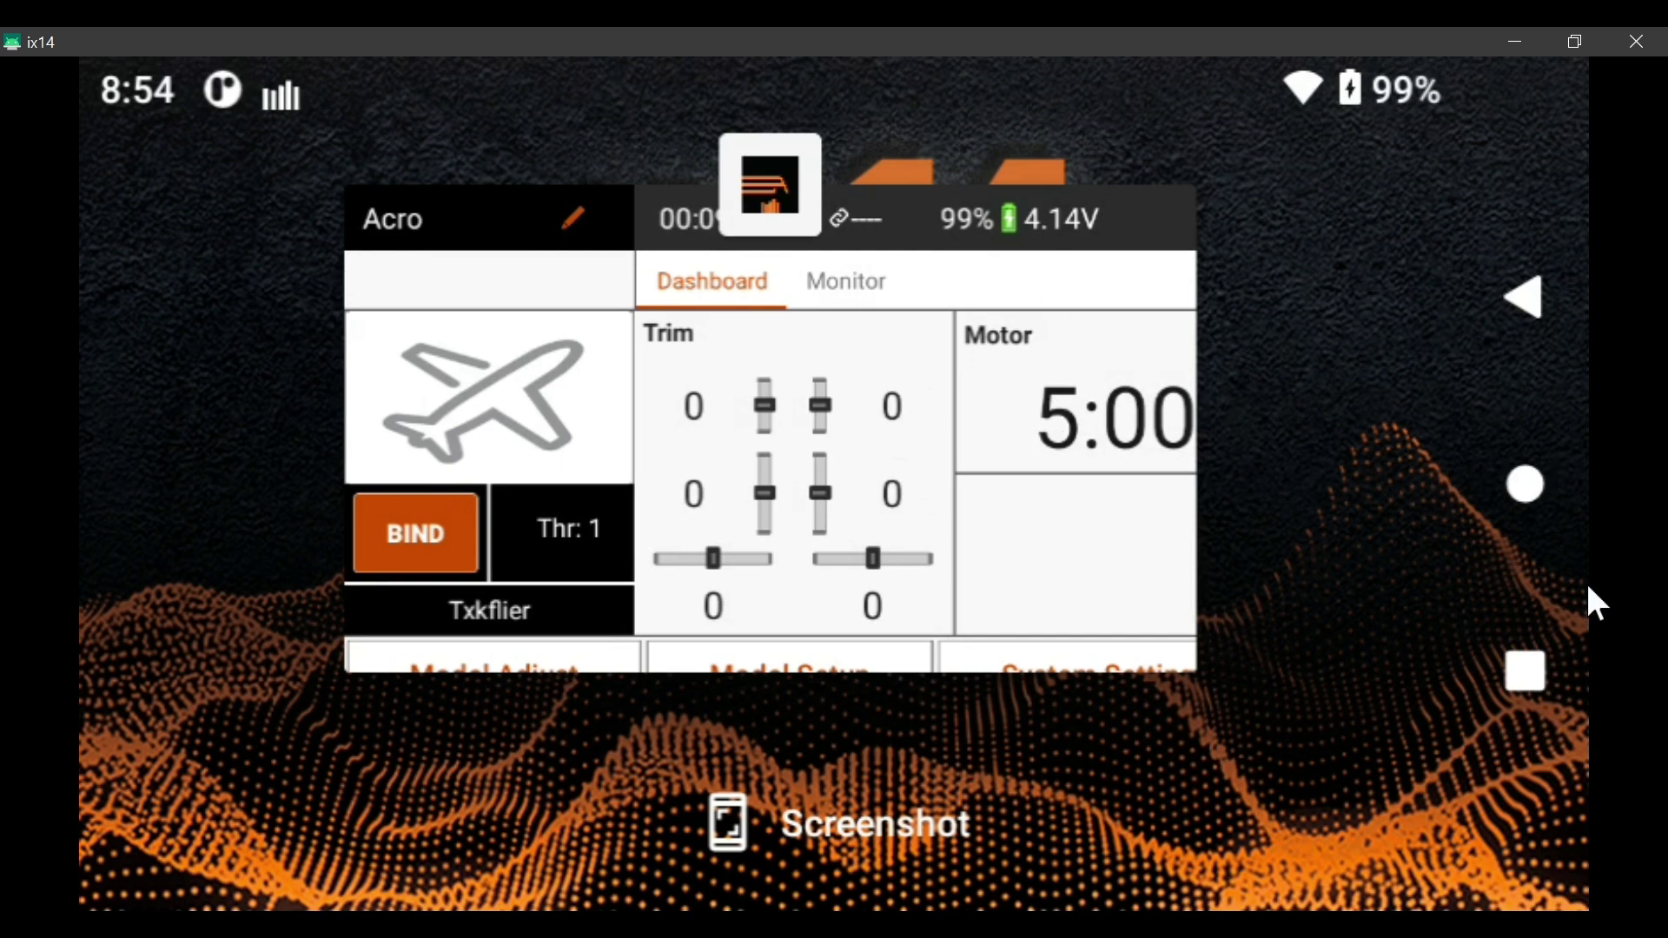
Return the AirWare Acro dashboard (Motor 5:00) to full screen from recent apps
{"action": "left_click", "coordinate": [1524, 673]}
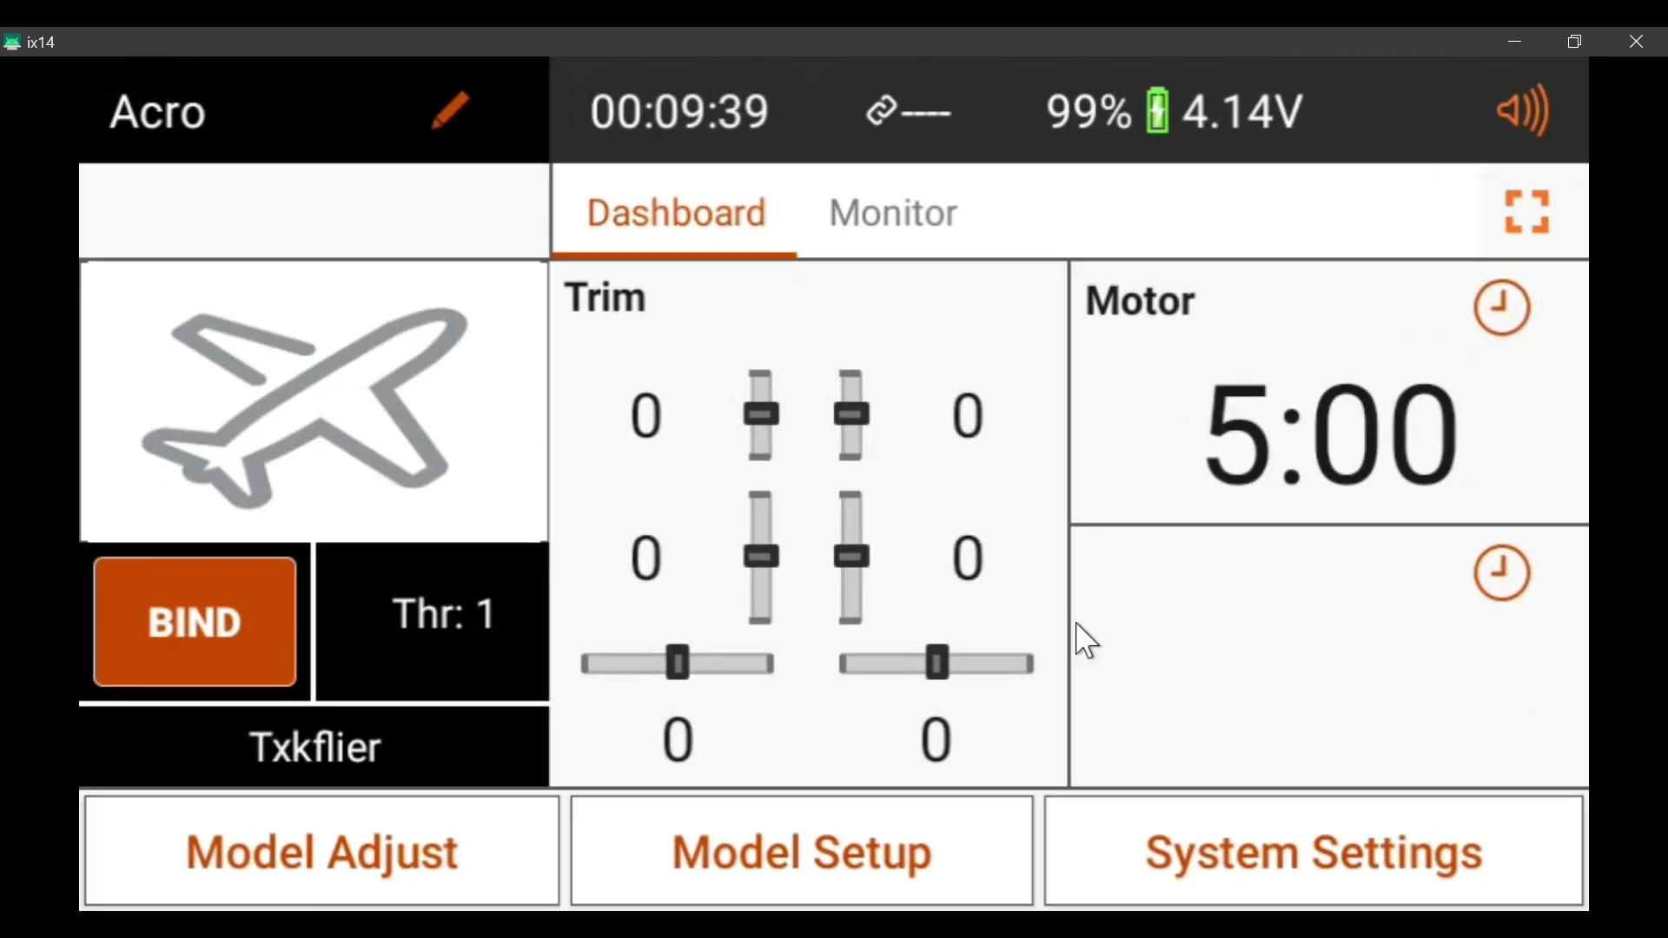